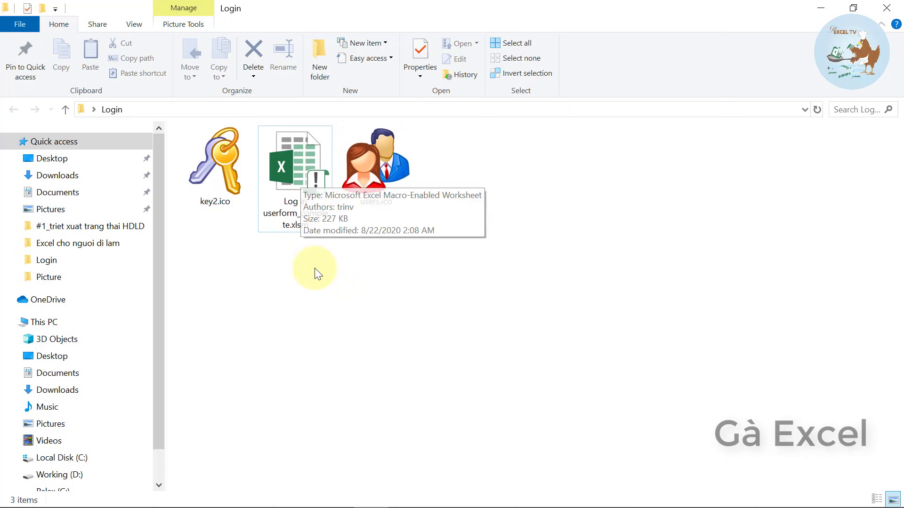
# Step: Open the completed login workbook, try wrong credentials, and dismiss the error
pyautogui.click(301, 166)
pyautogui.doubleClick(301, 166)
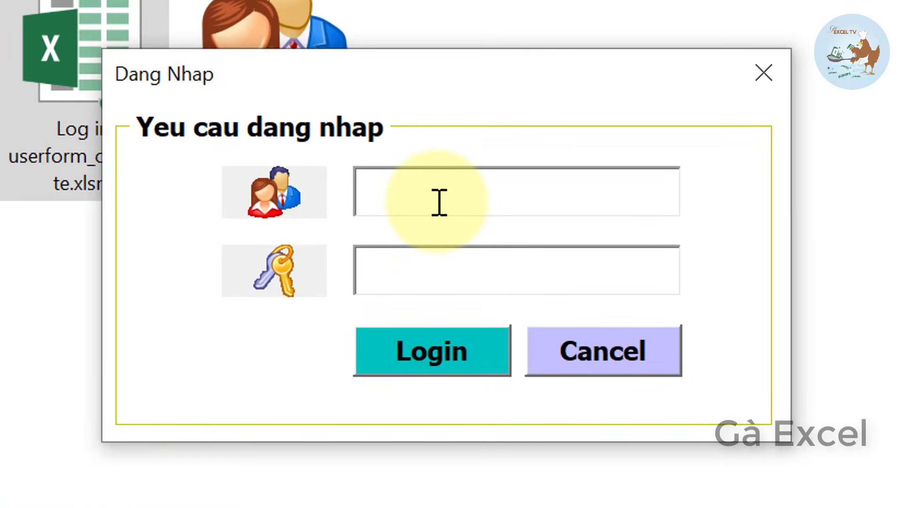
pyautogui.write('gaf')
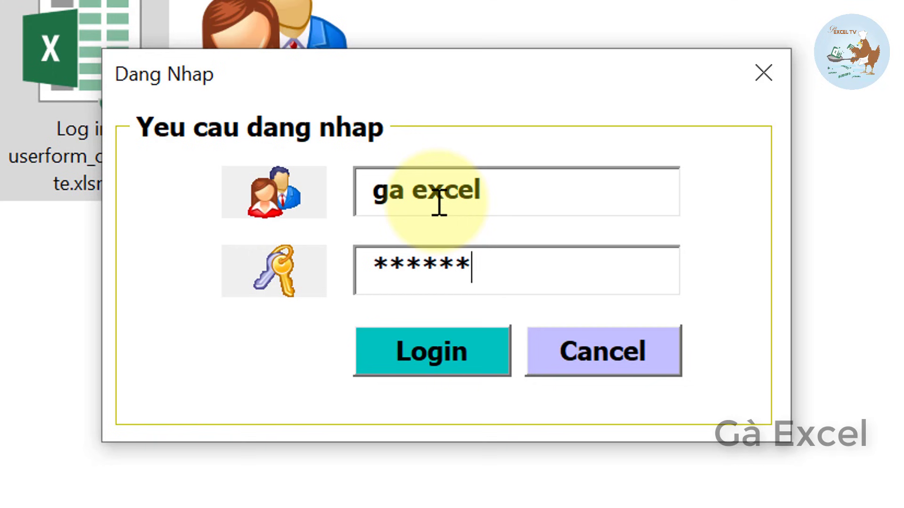
pyautogui.click(409, 355)
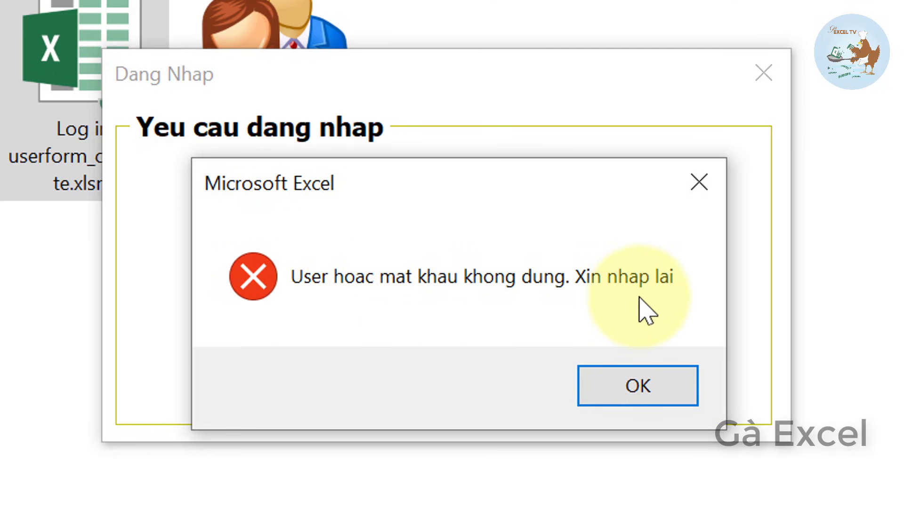
pyautogui.click(636, 384)
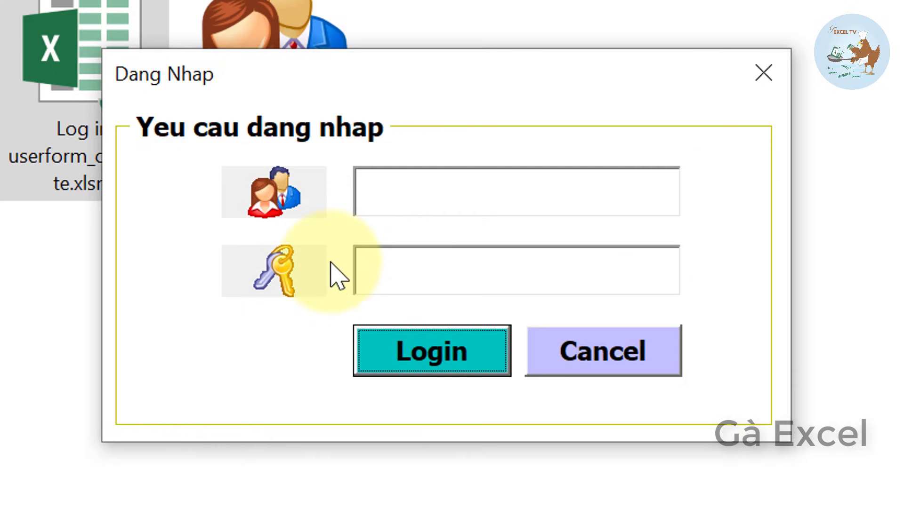
# Step: Log in with the correct username and password to open the workbook
pyautogui.click(460, 203)
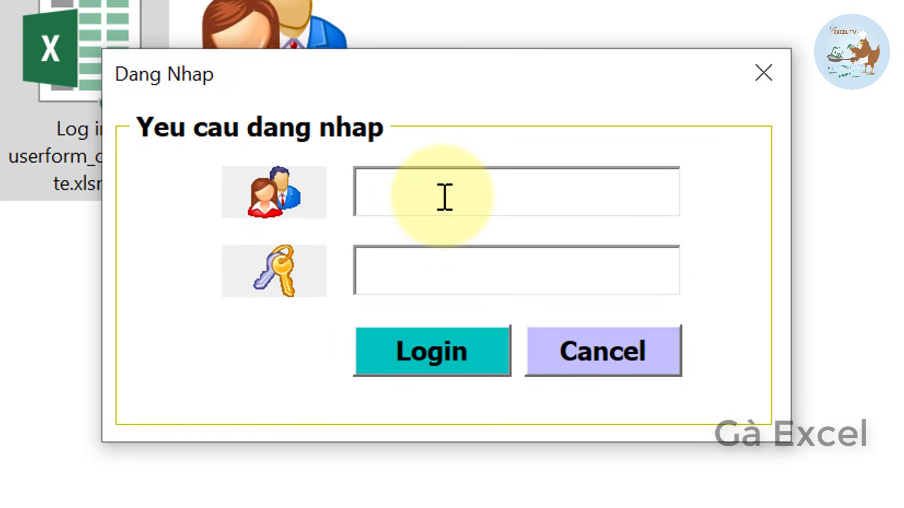
pyautogui.write('admin')
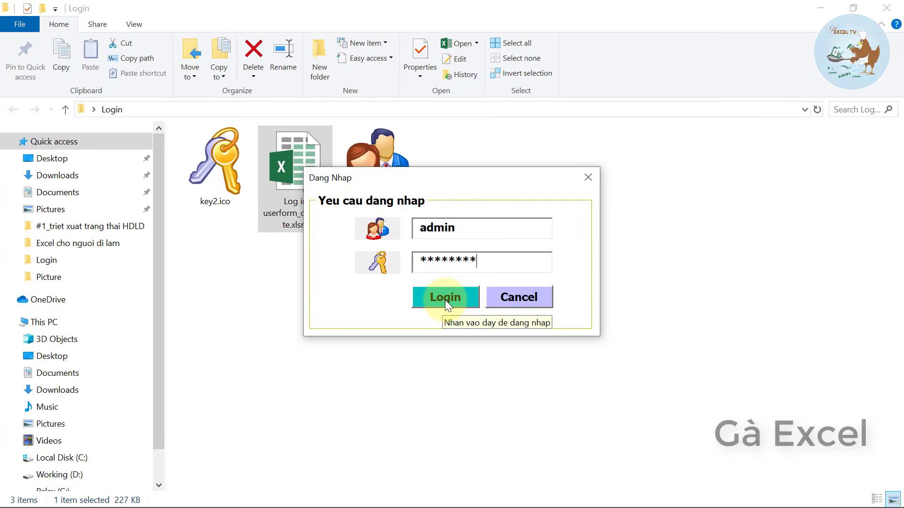
pyautogui.click(445, 298)
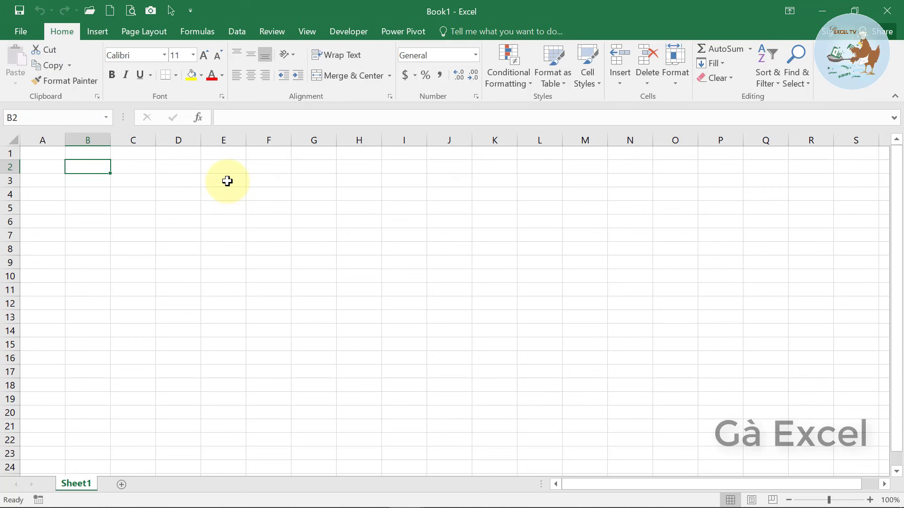
# Step: Enter 'Dang ky kenh Ga excel' in cell B2 of the new workbook
pyautogui.write('Ga exce')
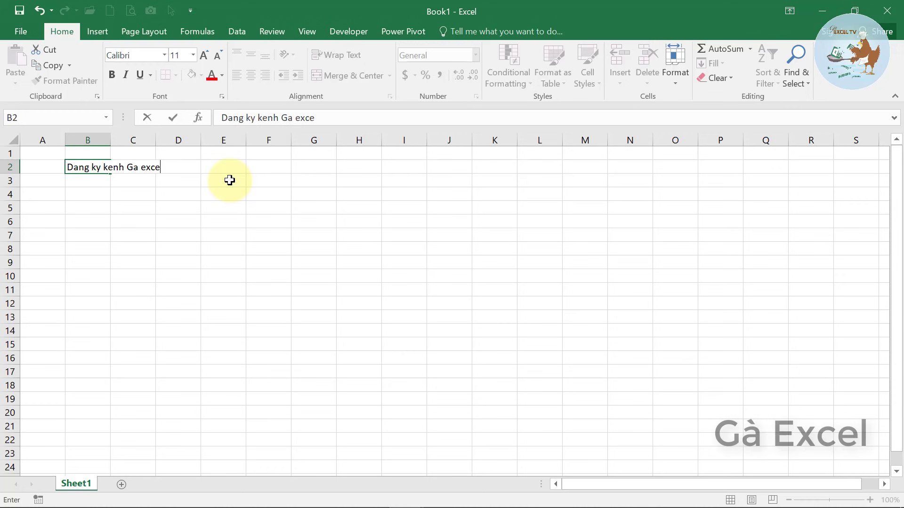
pyautogui.write('l')
pyautogui.press('Return')
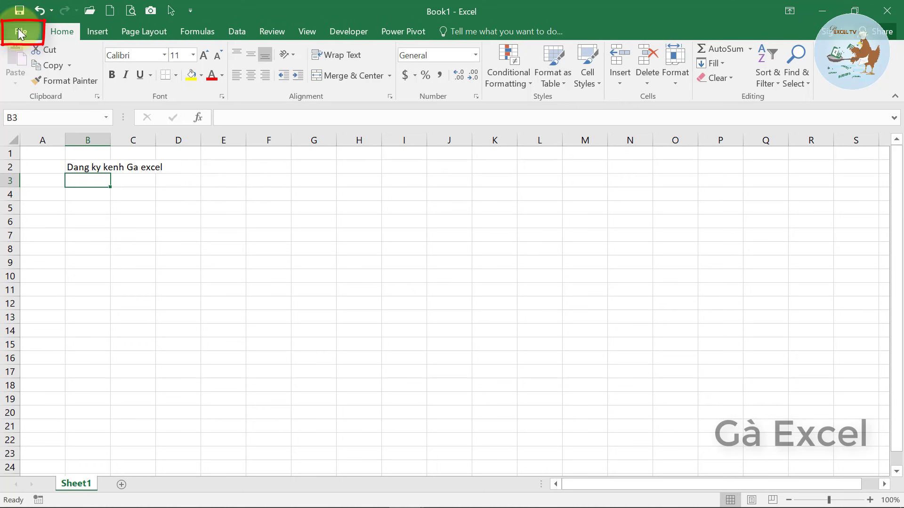
# Step: Save to the Desktop as an Excel Macro-Enabled Workbook named 'Form dang nhap'
pyautogui.click(18, 28)
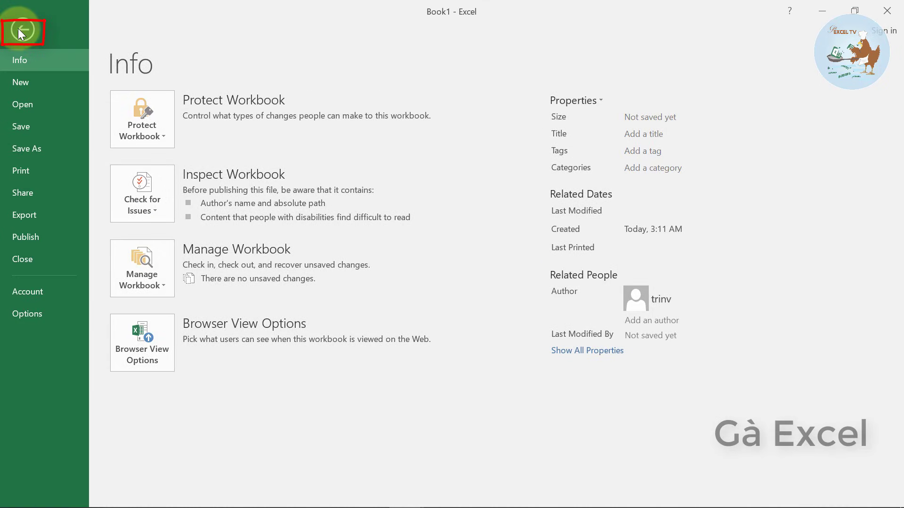
pyautogui.click(27, 128)
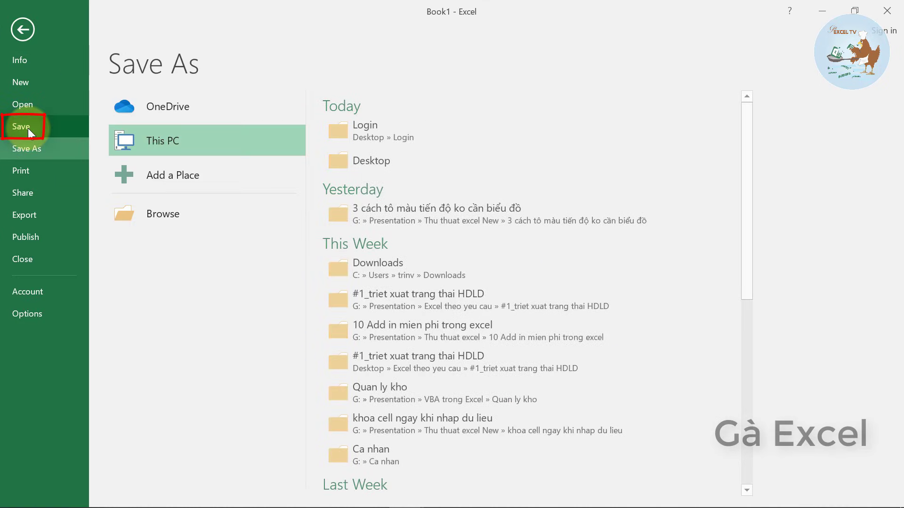
pyautogui.click(374, 162)
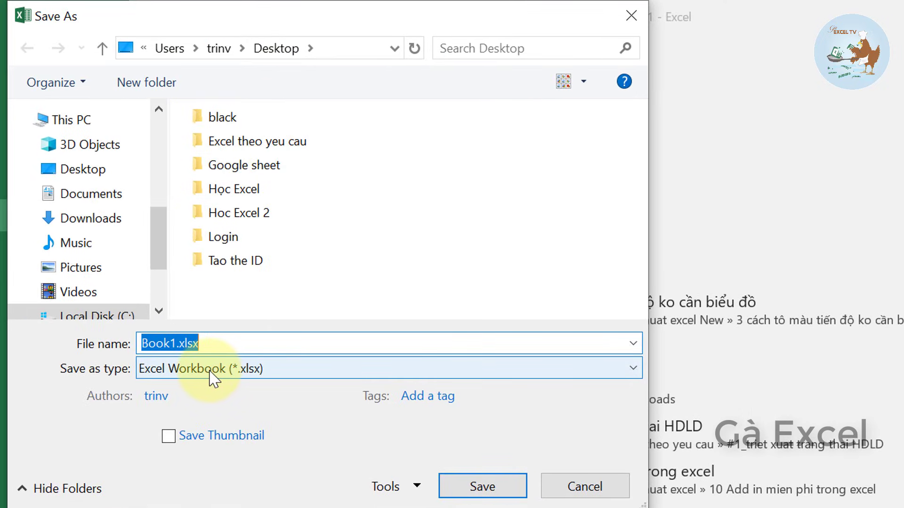
pyautogui.click(212, 376)
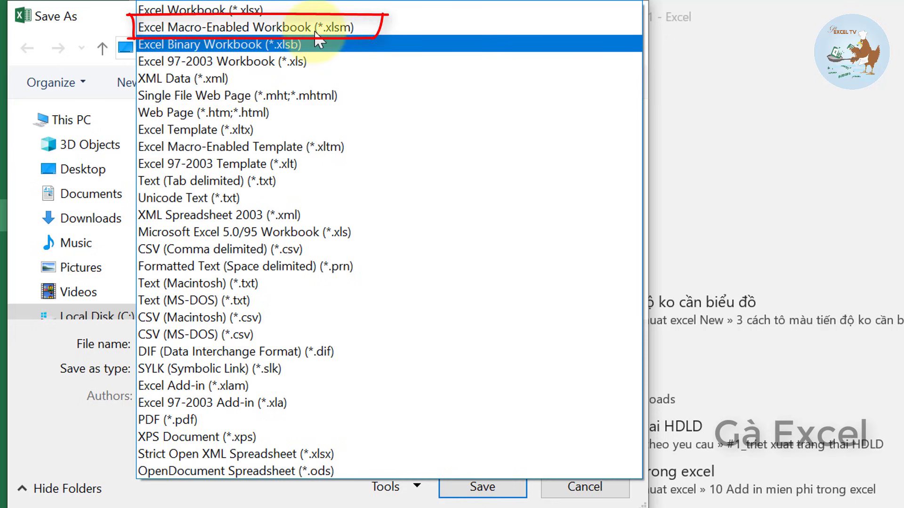
pyautogui.click(325, 29)
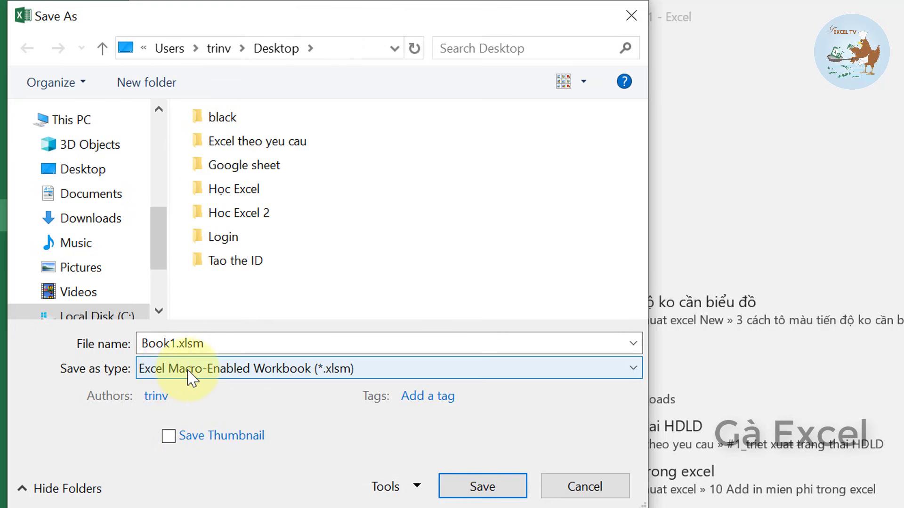
pyautogui.click(278, 347)
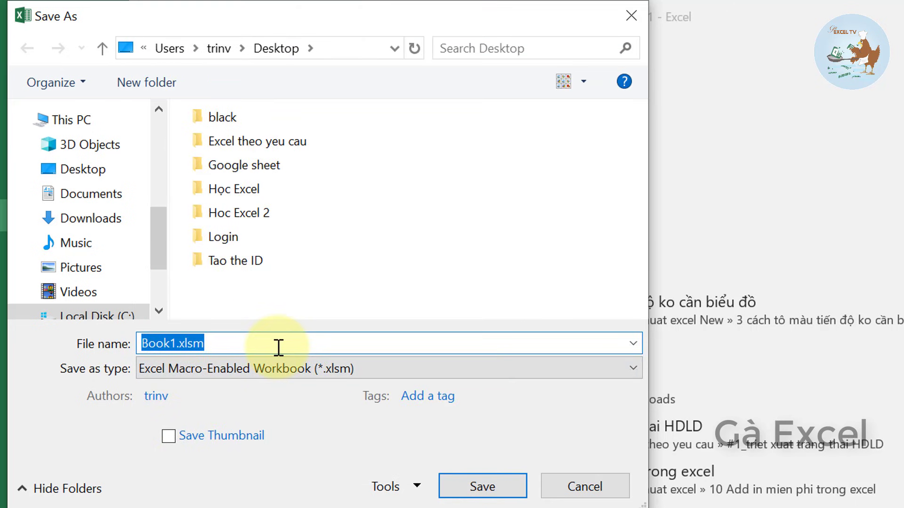
pyautogui.write('Form dang nhap')
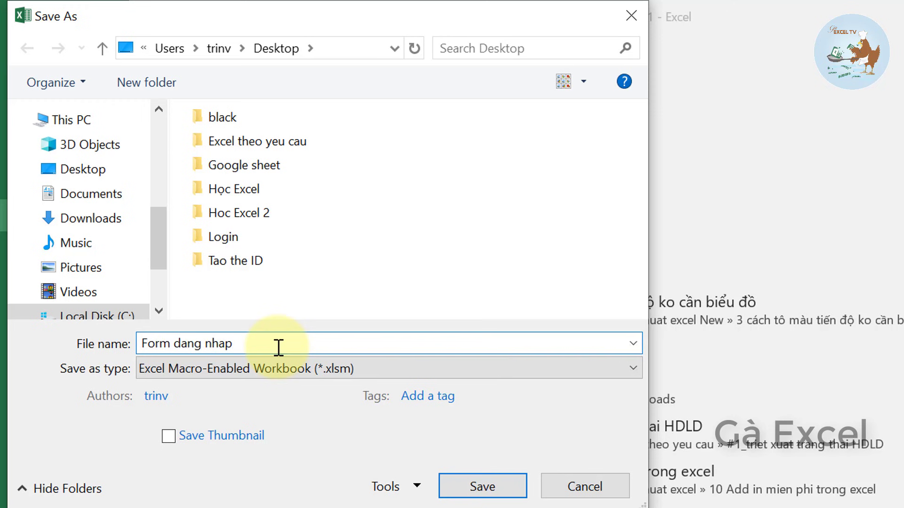
pyautogui.press('Return')
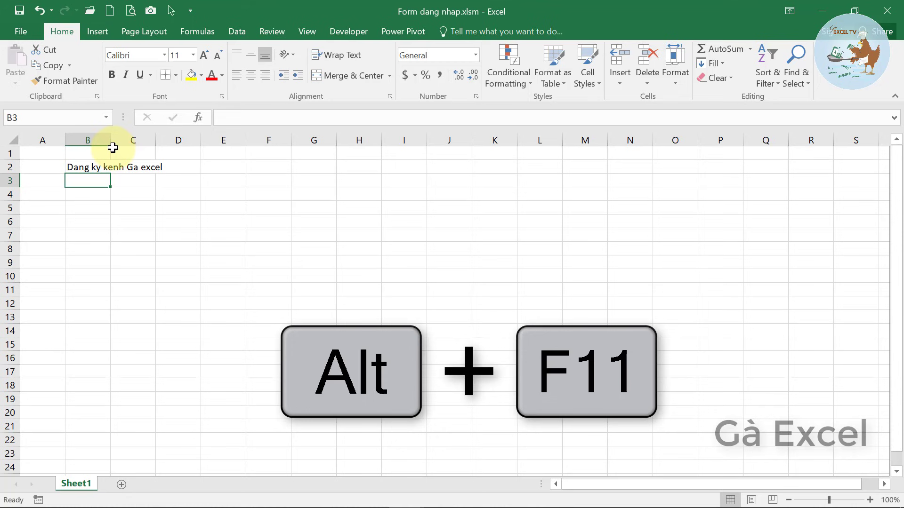
# Step: Open the VBA Editor with Alt+F11 and reposition its window
pyautogui.hotkey('alt', 'F11')
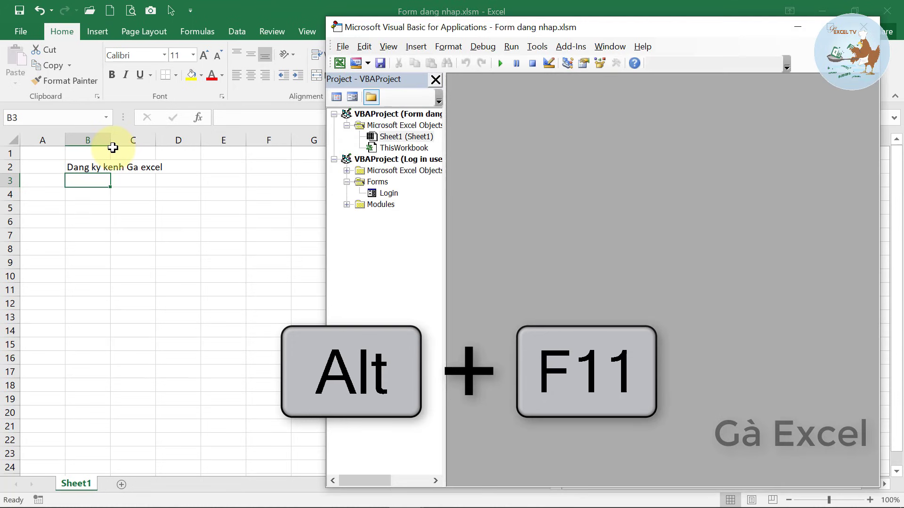
pyautogui.moveTo(602, 28); pyautogui.dragTo(582, 33)
pyautogui.moveTo(424, 195); pyautogui.dragTo(466, 193)
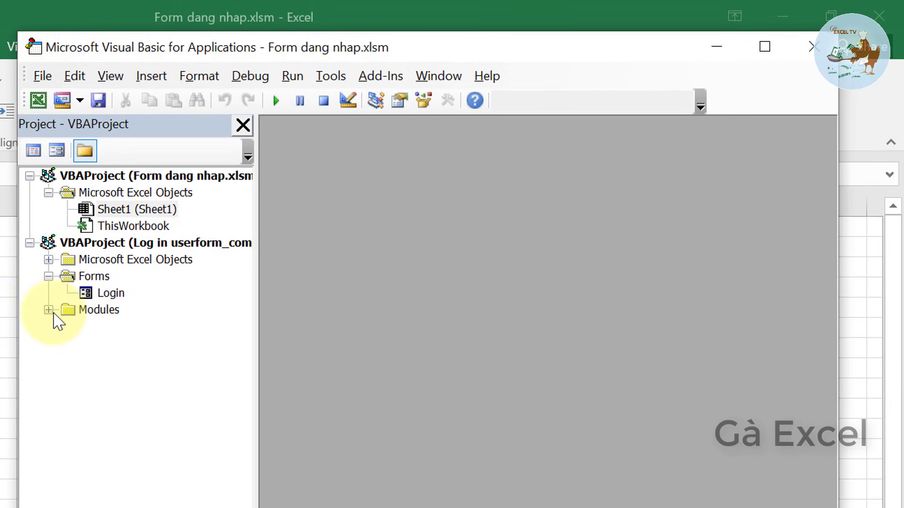
# Step: Expand the finished project's Modules, widen the Project pane, and open its Login form
pyautogui.click(205, 254)
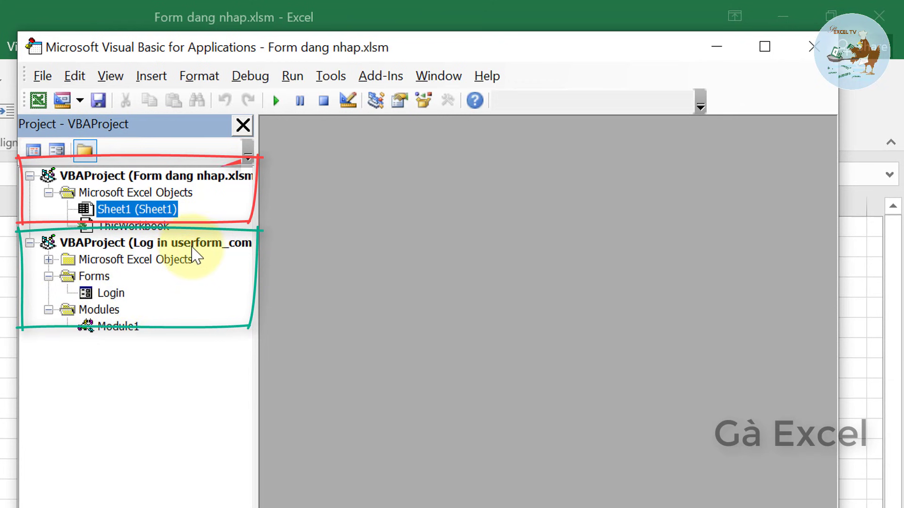
pyautogui.click(192, 248)
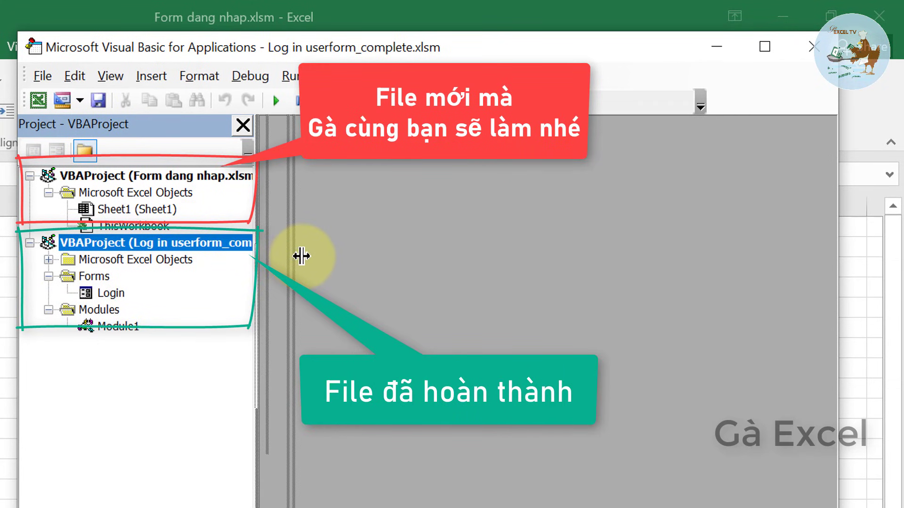
pyautogui.moveTo(258, 254); pyautogui.dragTo(300, 255)
pyautogui.doubleClick(112, 293)
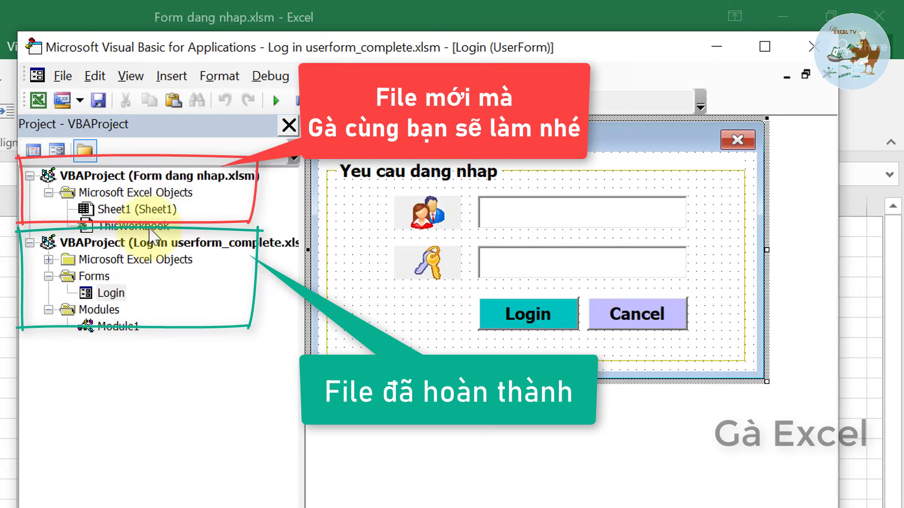
pyautogui.click(136, 209)
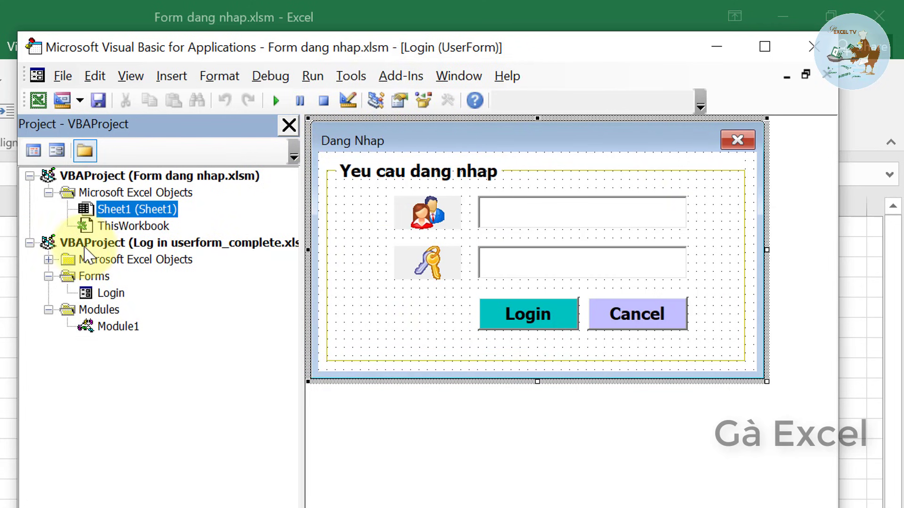
# Step: Insert a UserForm into the Form dang nhap project and enlarge it
pyautogui.rightClick(142, 214)
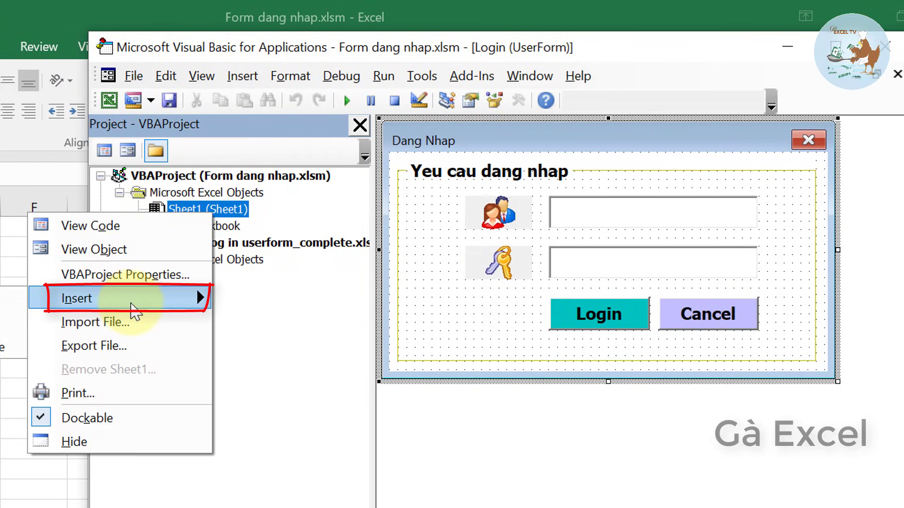
pyautogui.moveTo(120, 298)
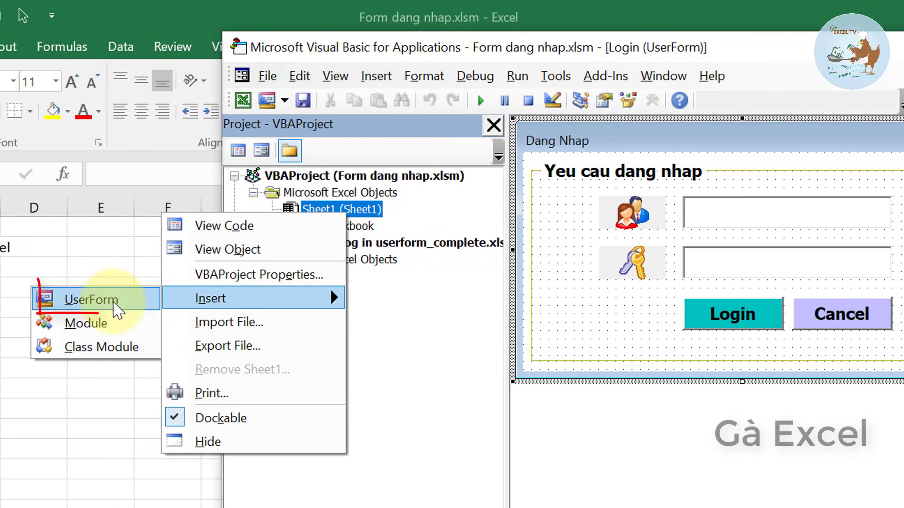
pyautogui.click(115, 306)
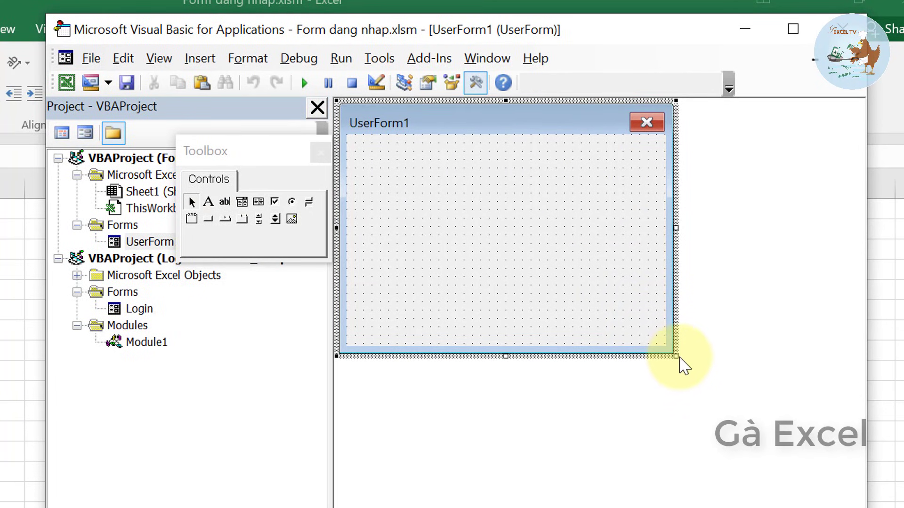
pyautogui.moveTo(673, 350); pyautogui.dragTo(789, 375)
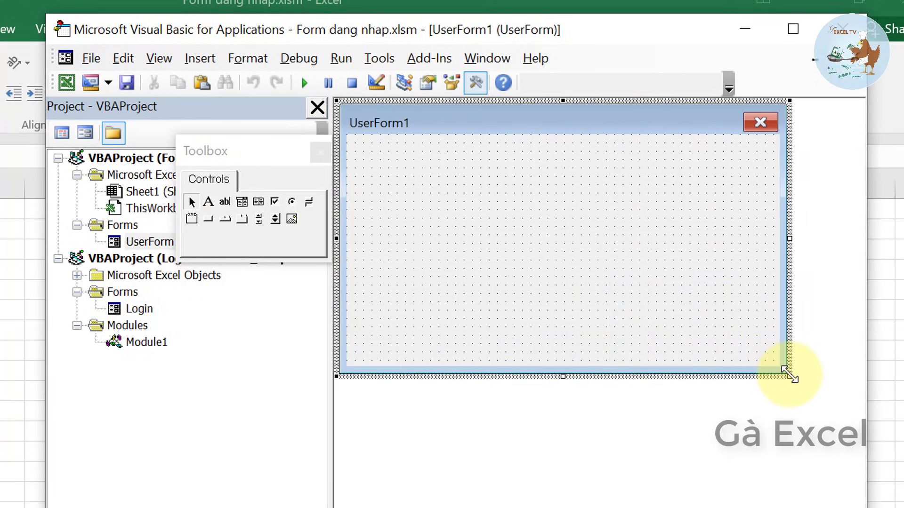
# Step: Close and reopen the controls Toolbox, moving it down out of the way
pyautogui.click(227, 158)
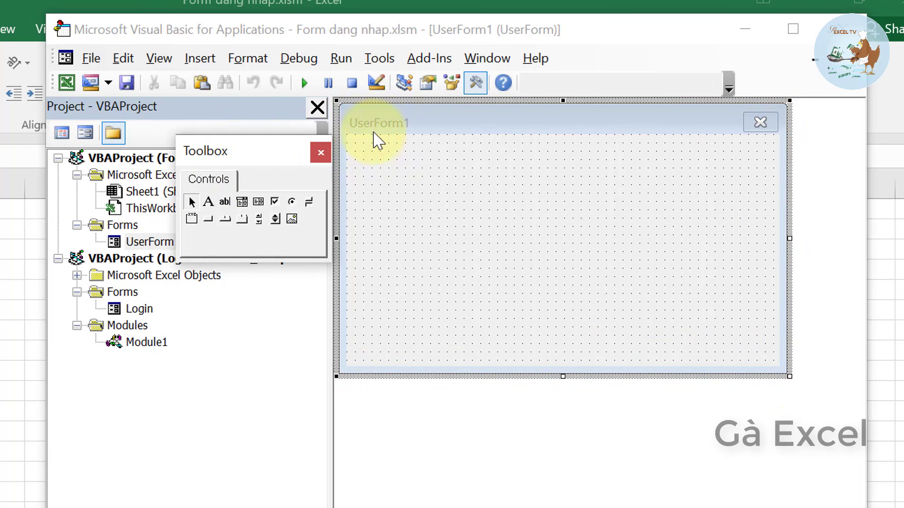
pyautogui.click(320, 153)
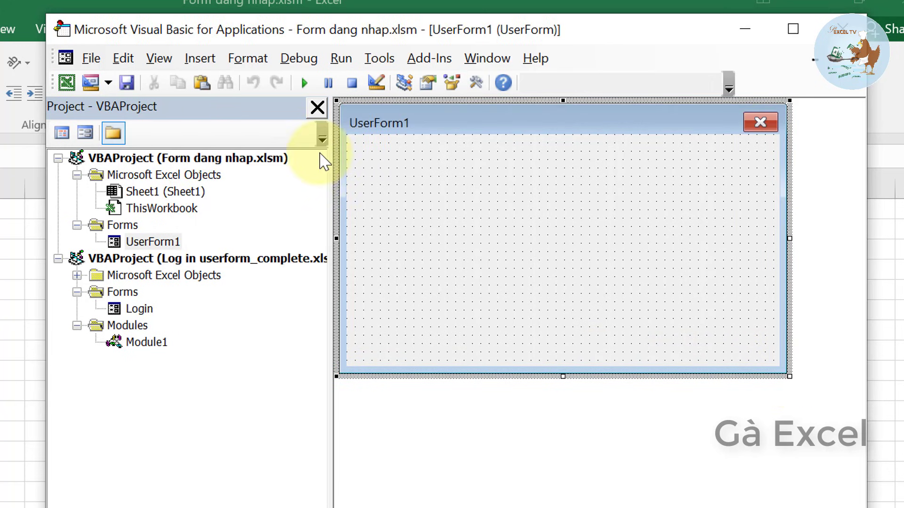
pyautogui.click(475, 84)
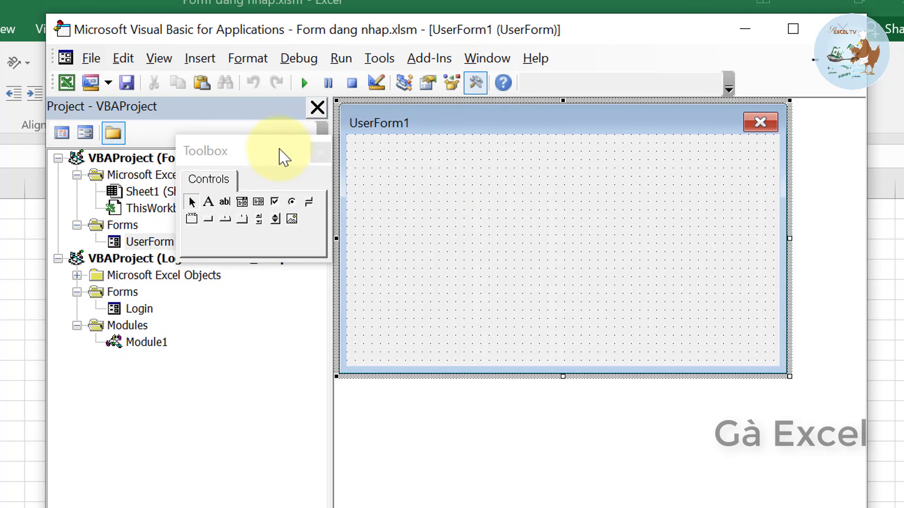
pyautogui.moveTo(278, 157); pyautogui.dragTo(291, 372)
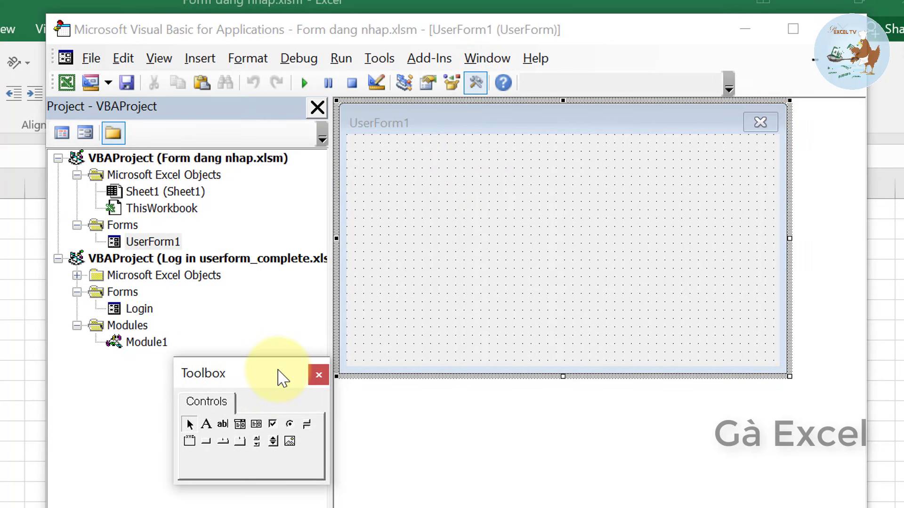
# Step: Set UserForm1's BackColor to white from the Palette
pyautogui.rightClick(469, 188)
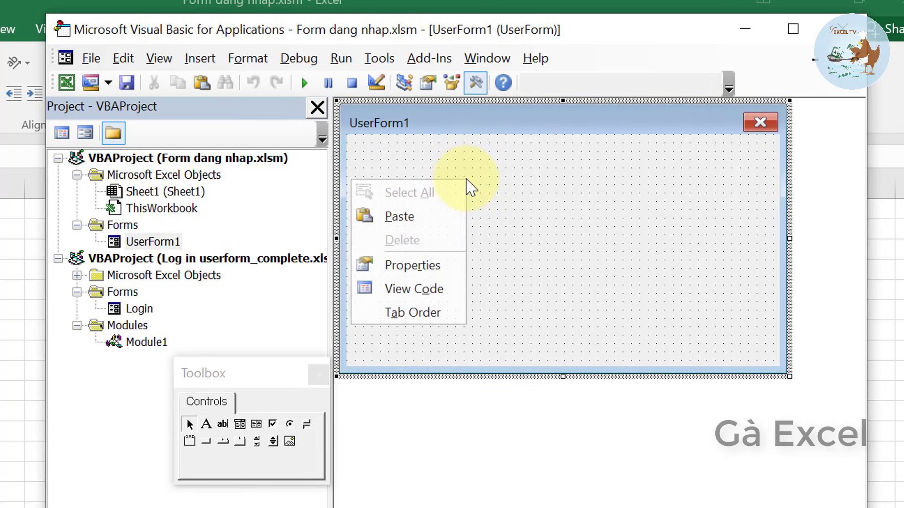
pyautogui.click(426, 264)
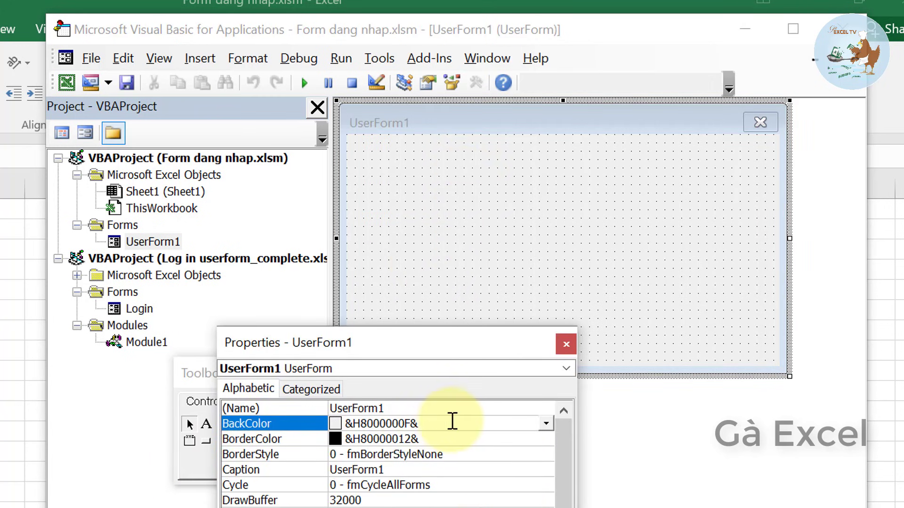
pyautogui.click(546, 424)
pyautogui.click(448, 447)
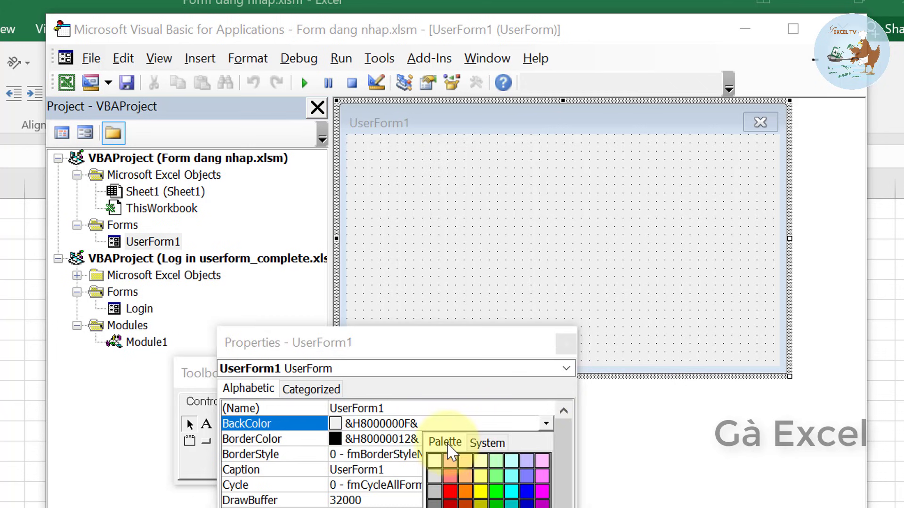
pyautogui.click(433, 459)
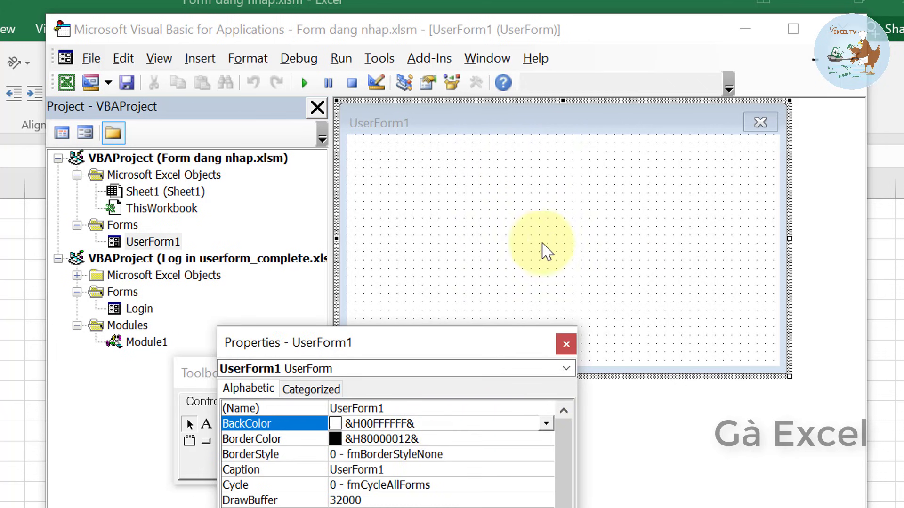
# Step: Name the form Login, caption it 'Form dang nhap', and close Properties
pyautogui.click(403, 414)
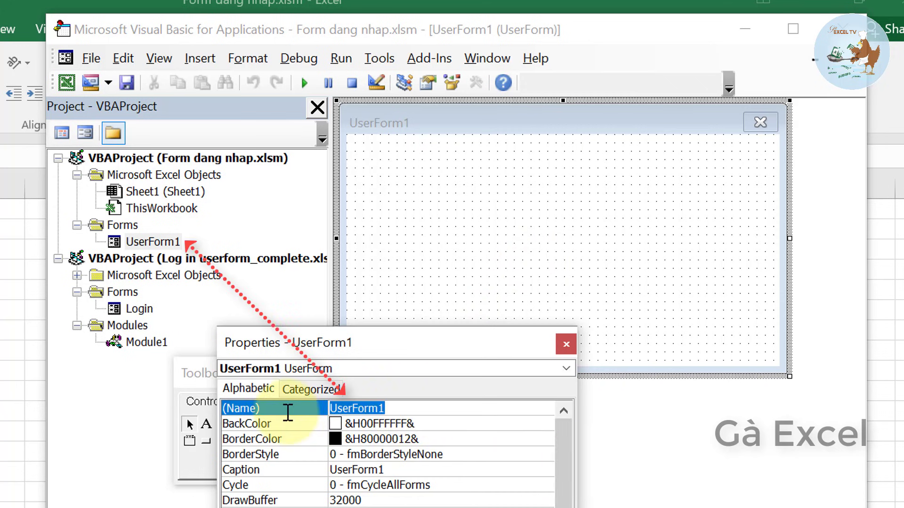
pyautogui.write('Login')
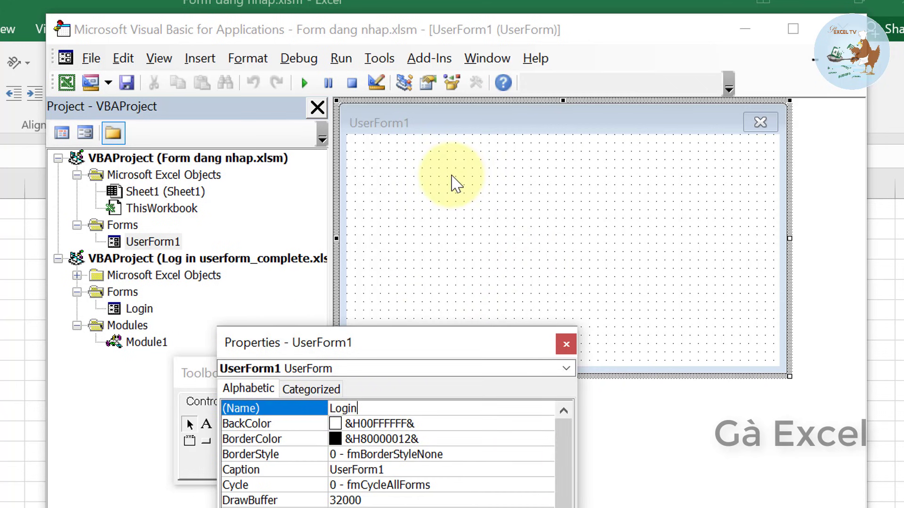
pyautogui.press('Return')
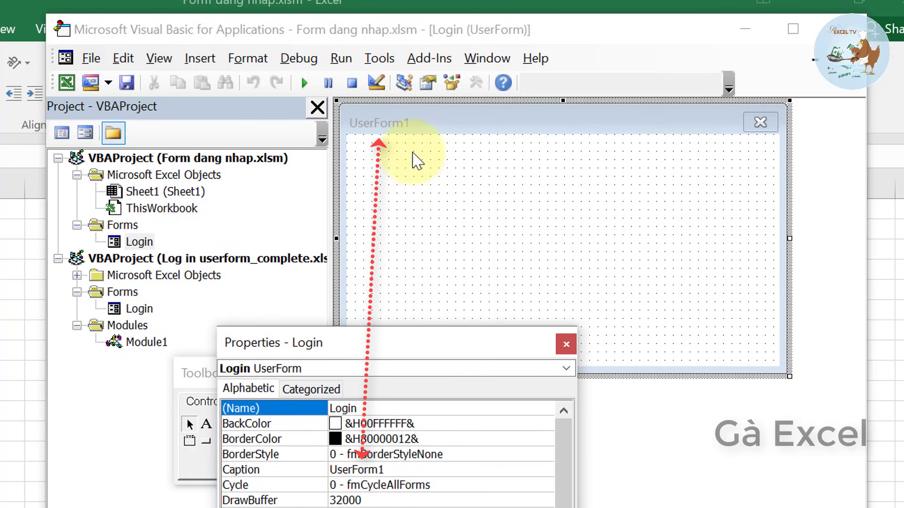
pyautogui.click(399, 470)
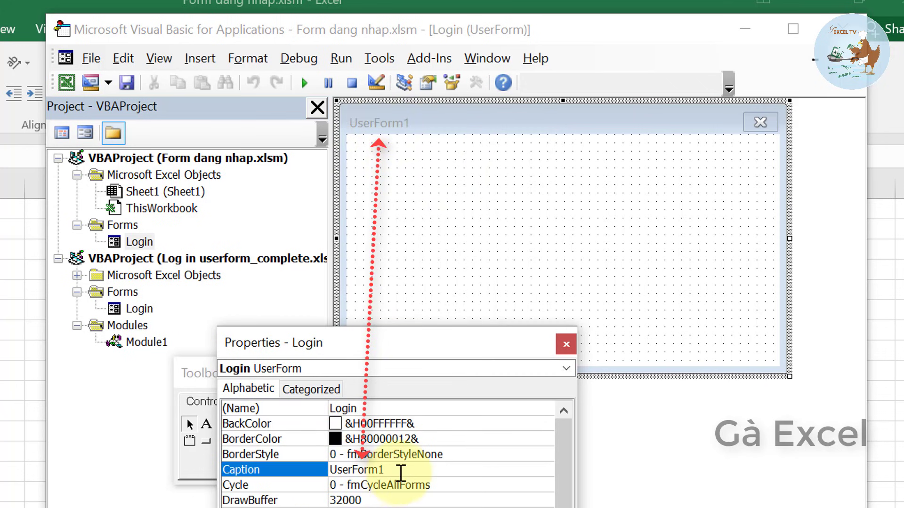
pyautogui.click(271, 469)
pyautogui.write('Form dang nhap')
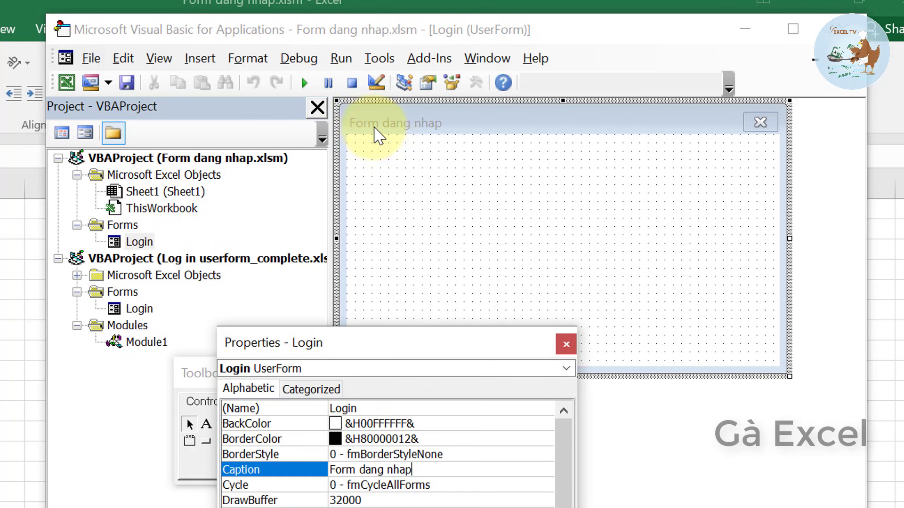
pyautogui.scroll(-5, 545, 476)
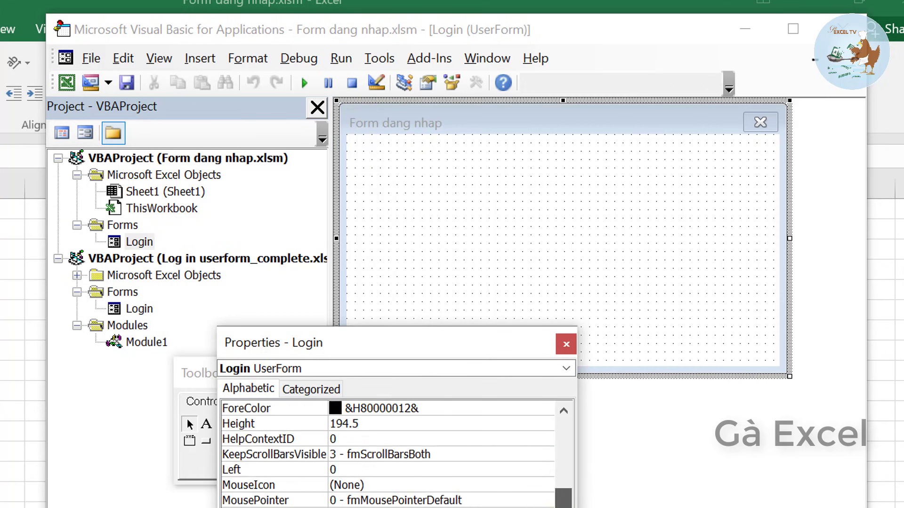
pyautogui.click(574, 349)
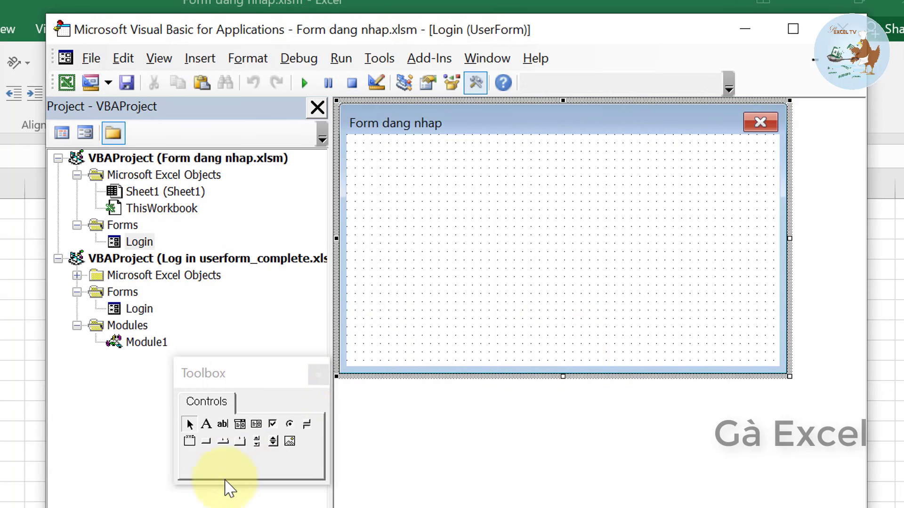
# Step: Draw Frame1 across nearly the entire Login form
pyautogui.click(188, 443)
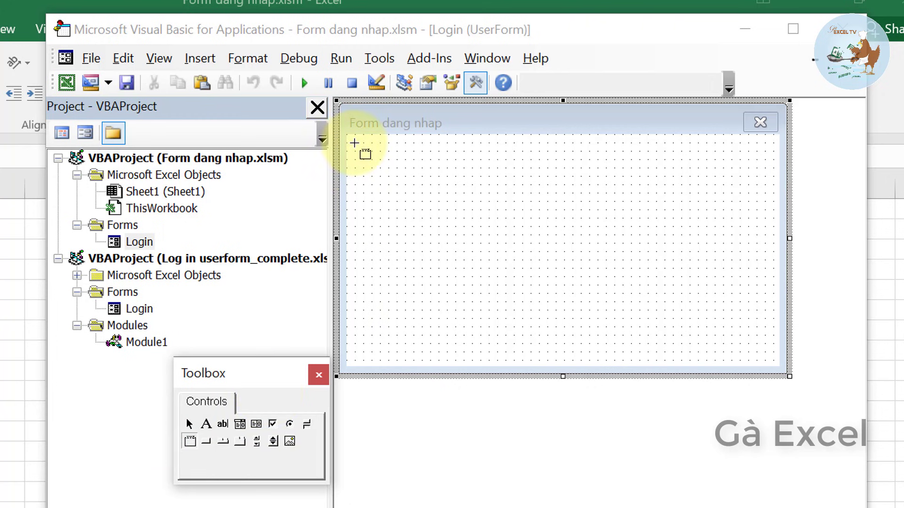
pyautogui.moveTo(756, 313); pyautogui.dragTo(769, 340)
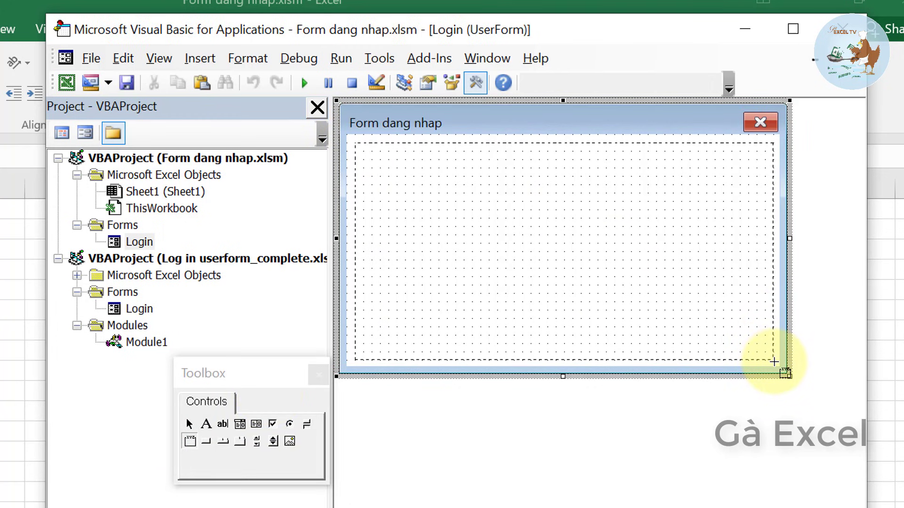
pyautogui.moveTo(773, 361); pyautogui.dragTo(775, 363)
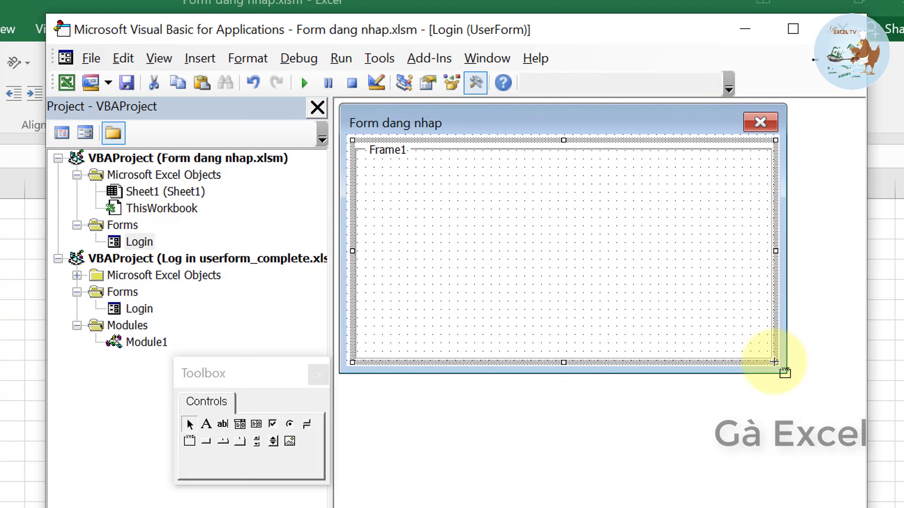
pyautogui.rightClick(443, 184)
# Step: Give the frame a light-blue BorderColor and 1 - fmBorderStyleSingle border
pyautogui.click(404, 267)
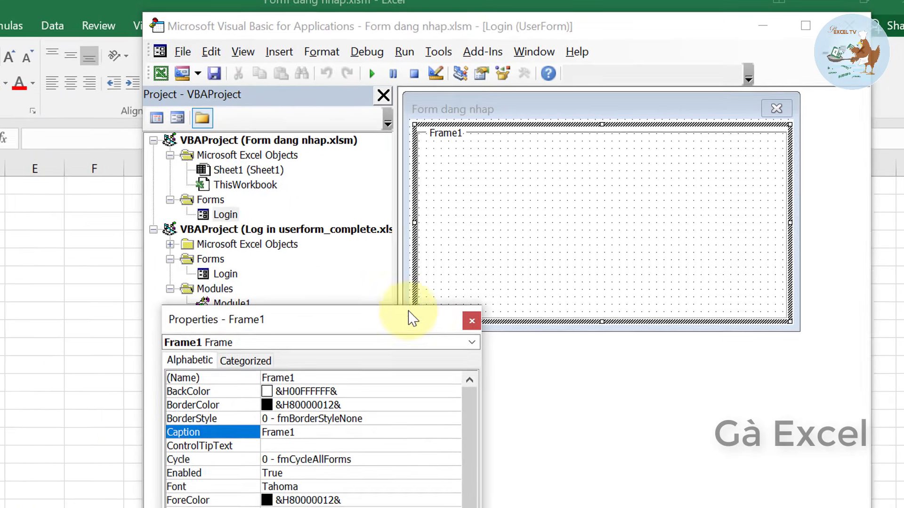
pyautogui.click(426, 374)
pyautogui.click(362, 401)
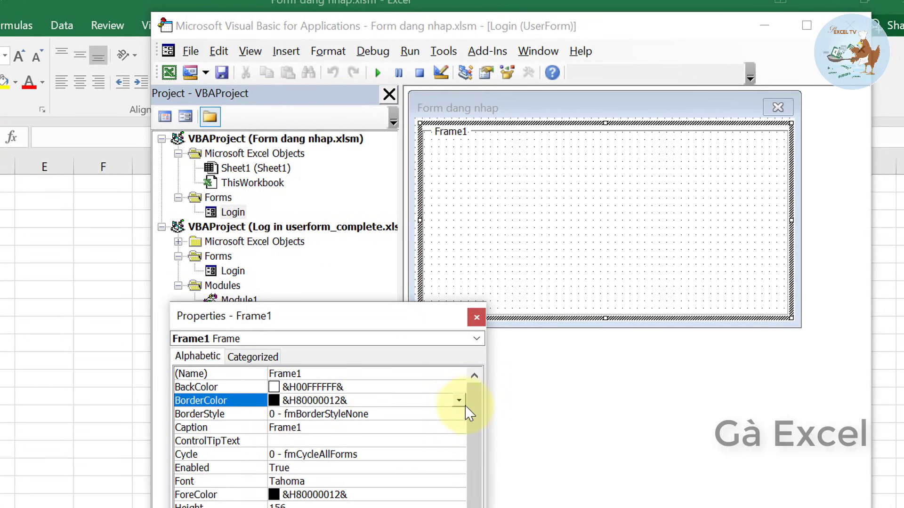
pyautogui.click(459, 401)
pyautogui.click(370, 418)
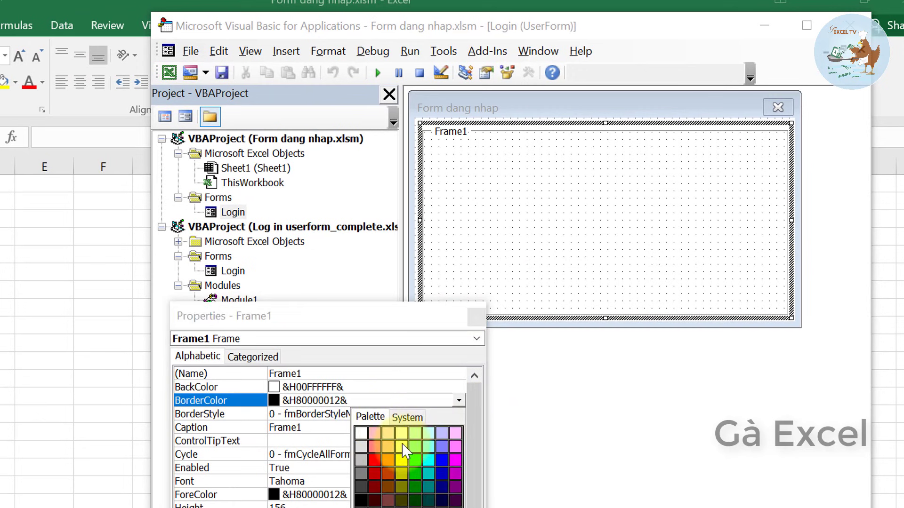
pyautogui.click(442, 447)
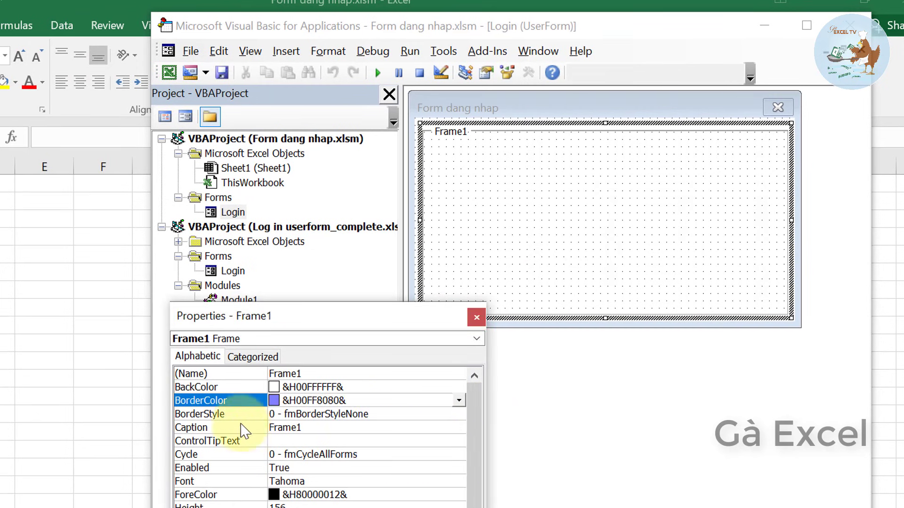
pyautogui.click(386, 414)
pyautogui.click(459, 414)
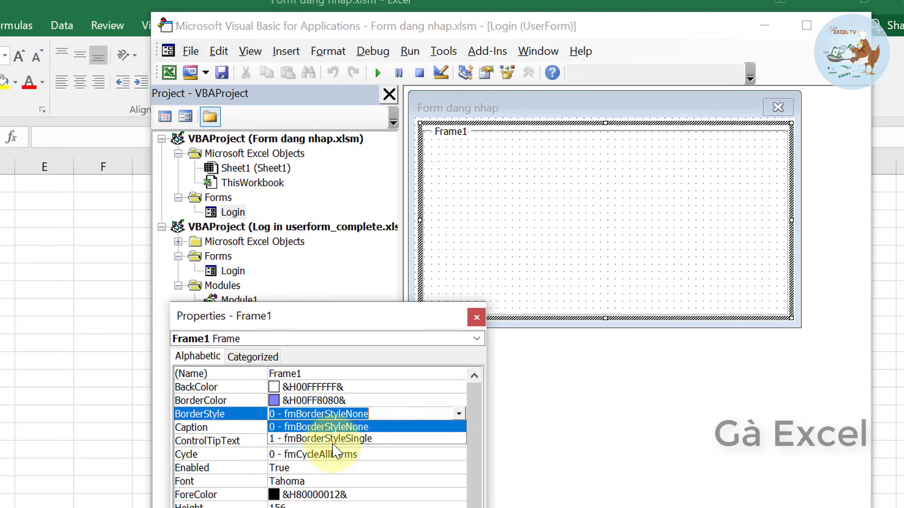
pyautogui.click(330, 433)
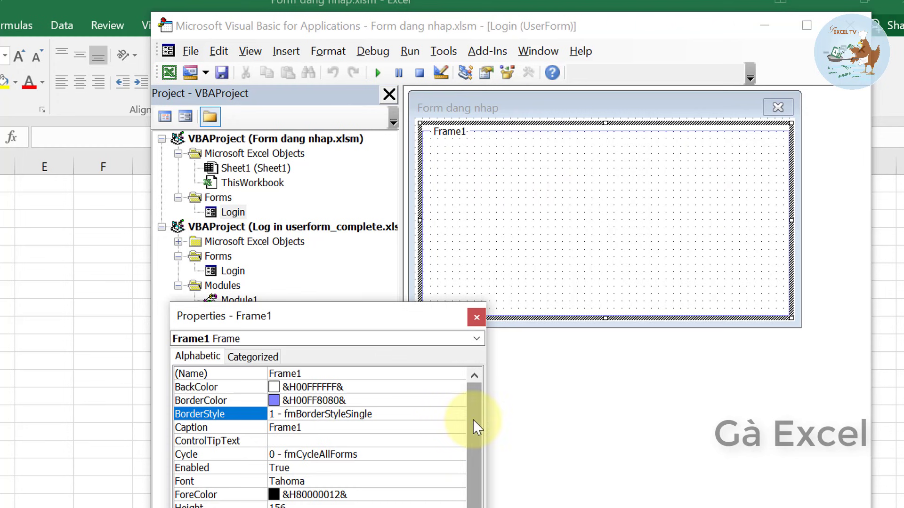
# Step: Caption the frame 'Dang nhap duy truy cap file' in Bold size 12 font
pyautogui.scroll(-2, 474, 434)
pyautogui.click(315, 402)
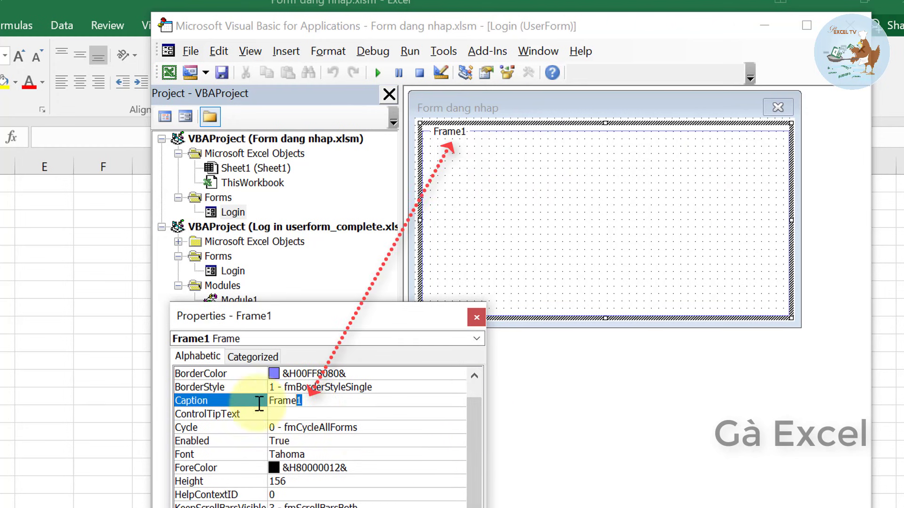
pyautogui.click(232, 401)
pyautogui.write('Dang nhap duy truy cap fil')
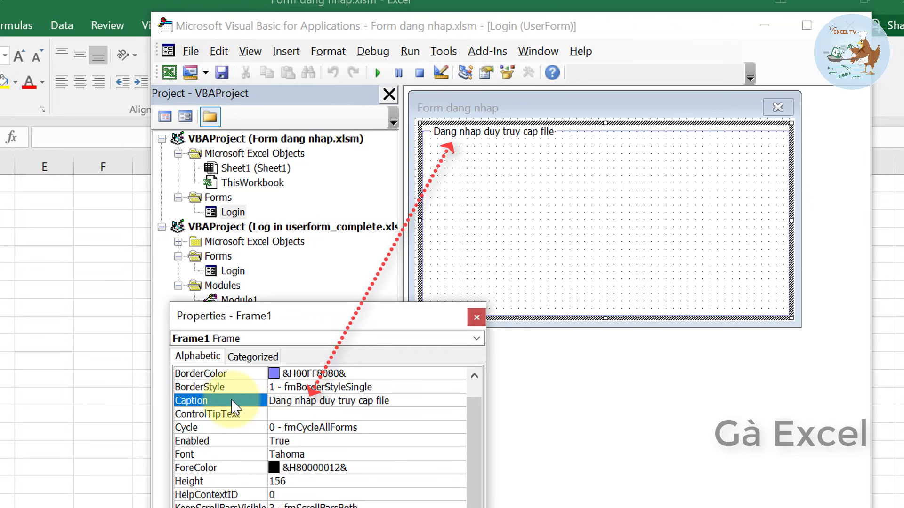
pyautogui.click(232, 414)
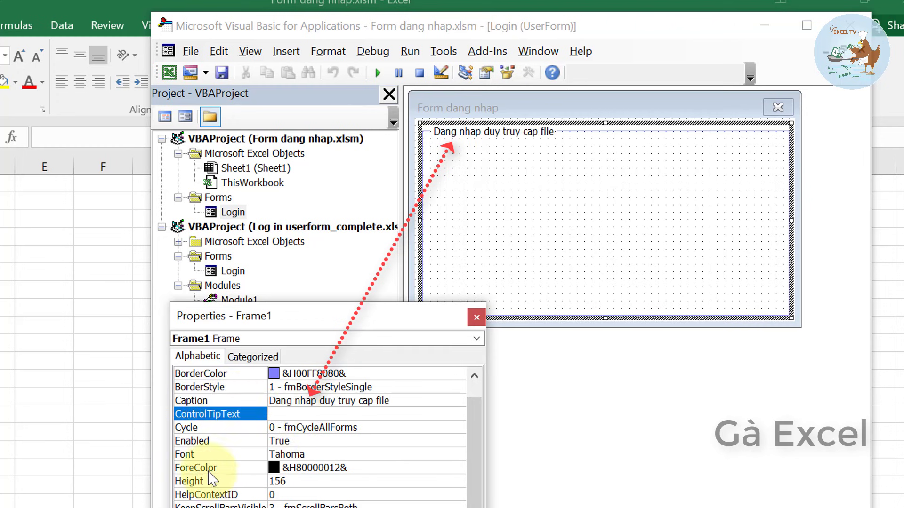
pyautogui.click(325, 454)
pyautogui.click(456, 454)
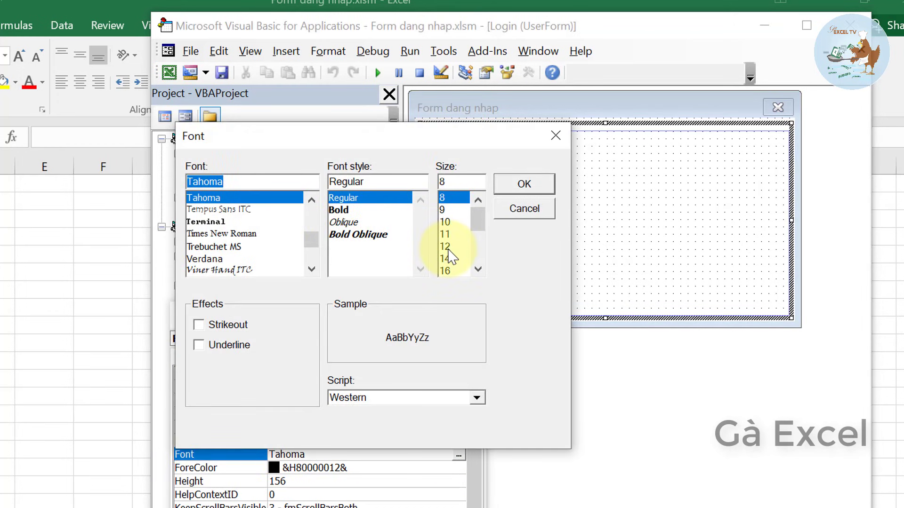
pyautogui.click(444, 247)
pyautogui.click(338, 210)
pyautogui.click(524, 184)
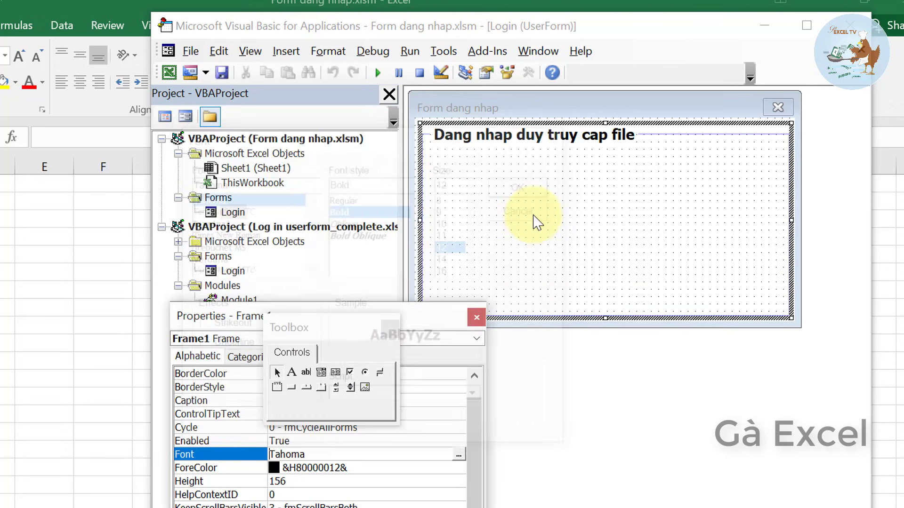
pyautogui.click(466, 162)
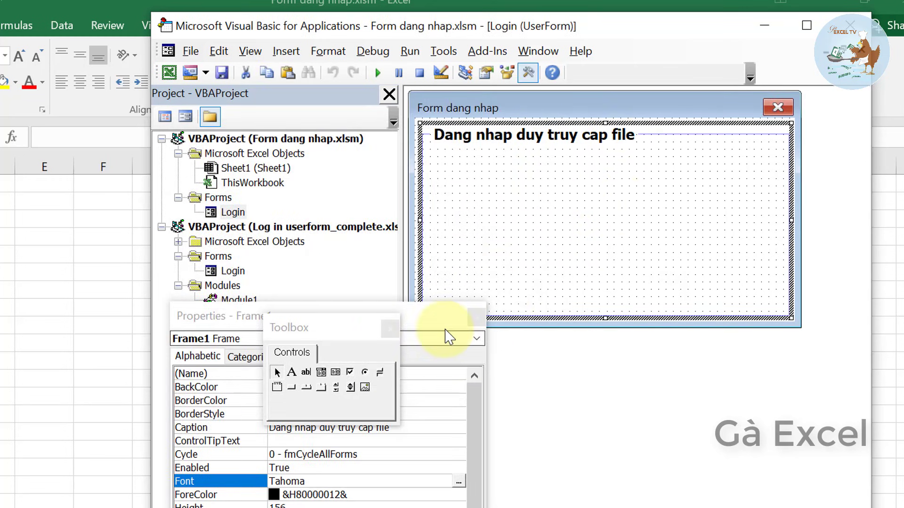
# Step: Add two grey image boxes inside the frame, one below the other
pyautogui.click(477, 316)
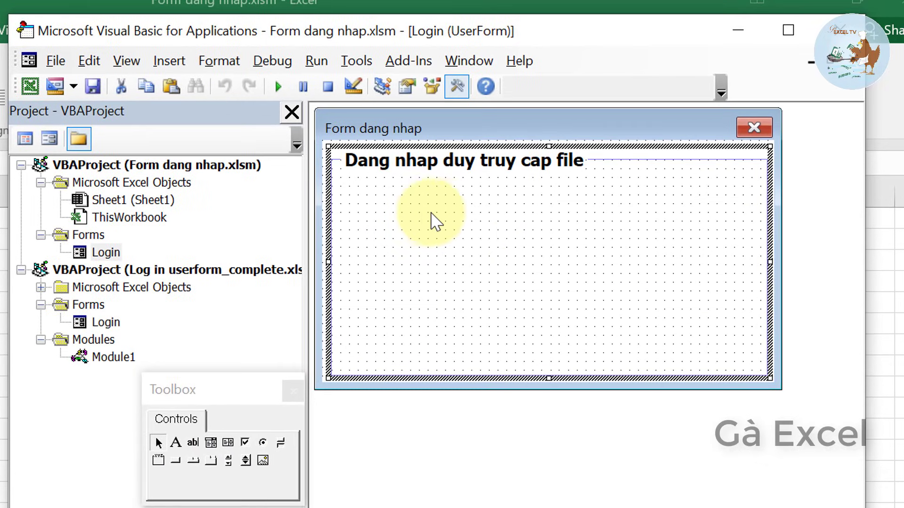
pyautogui.click(262, 460)
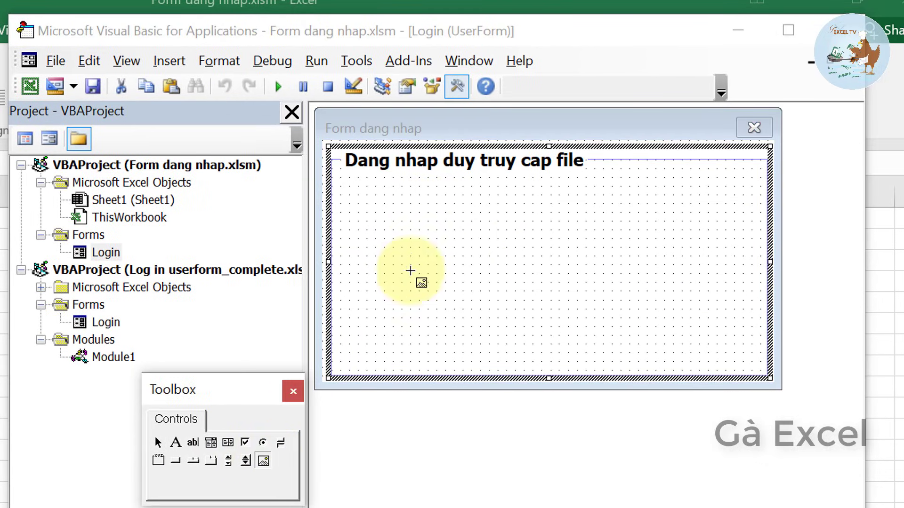
pyautogui.moveTo(399, 205); pyautogui.dragTo(466, 232)
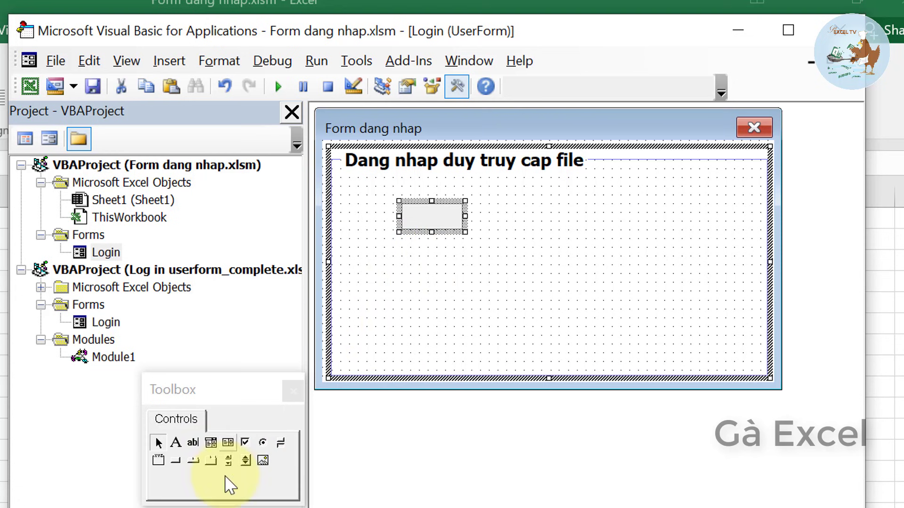
pyautogui.rightClick(429, 228)
pyautogui.click(413, 262)
pyautogui.rightClick(439, 265)
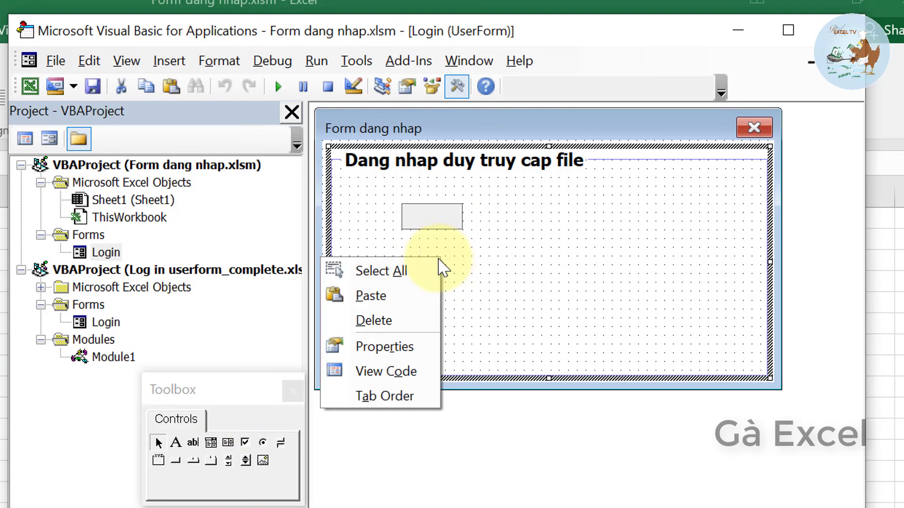
pyautogui.click(414, 299)
pyautogui.moveTo(535, 278)
pyautogui.mouseDown()
pyautogui.moveTo(432, 281)
pyautogui.moveTo(425, 269)
pyautogui.mouseUp()
pyautogui.click(550, 256)
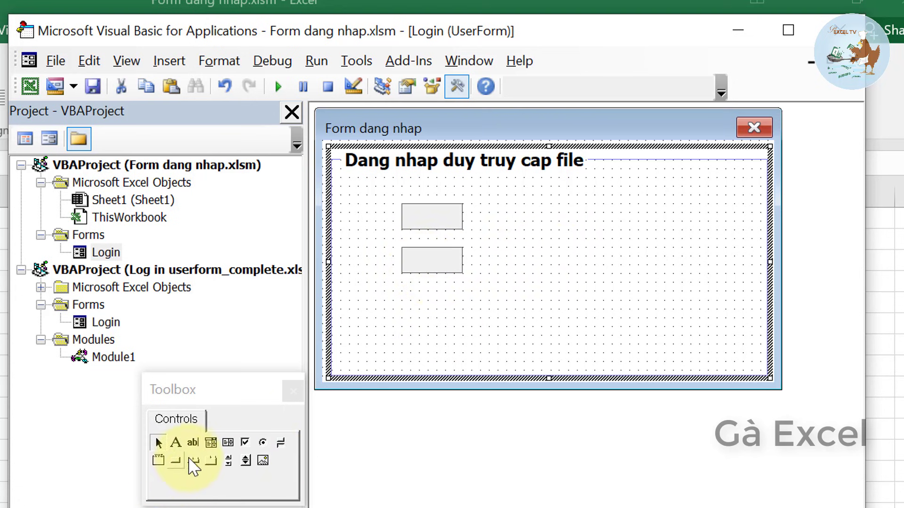
# Step: Add a text box right of each image box by drawing one and pasting a copy
pyautogui.click(193, 443)
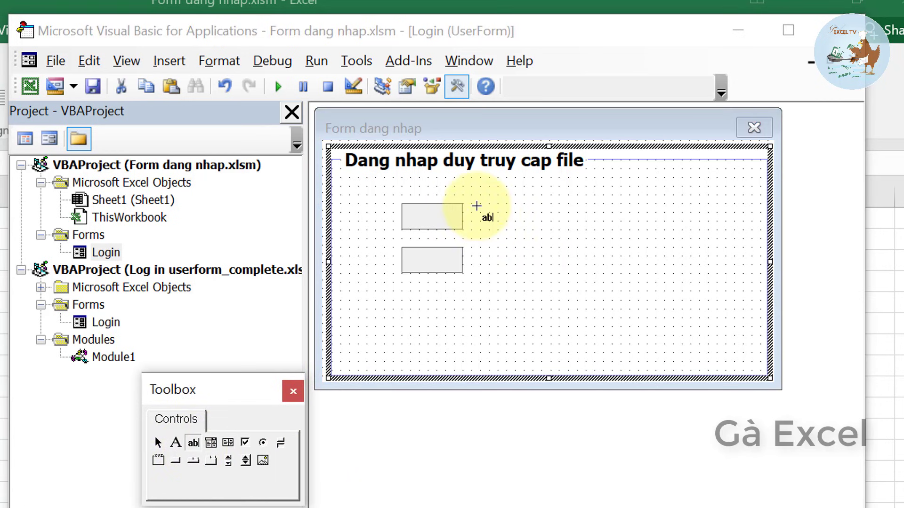
pyautogui.moveTo(480, 204)
pyautogui.mouseDown()
pyautogui.moveTo(517, 217)
pyautogui.moveTo(691, 230)
pyautogui.mouseUp()
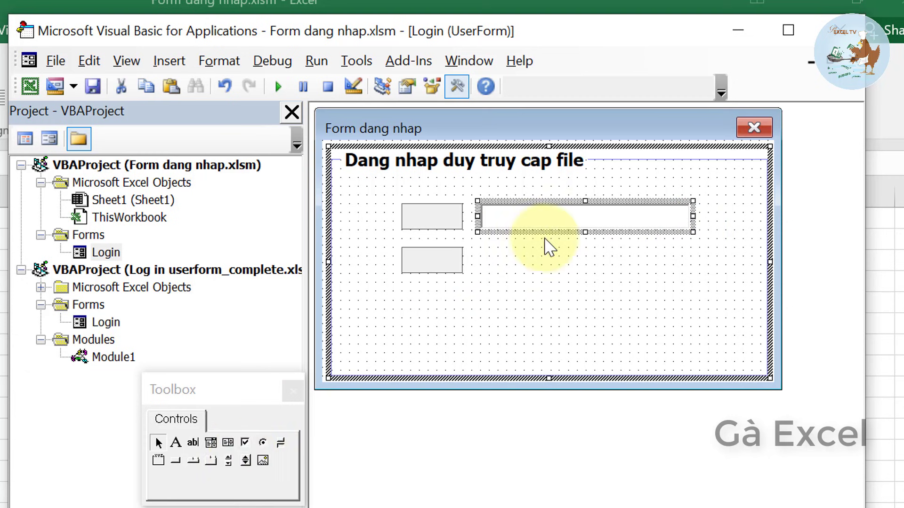
pyautogui.rightClick(564, 220)
pyautogui.click(499, 261)
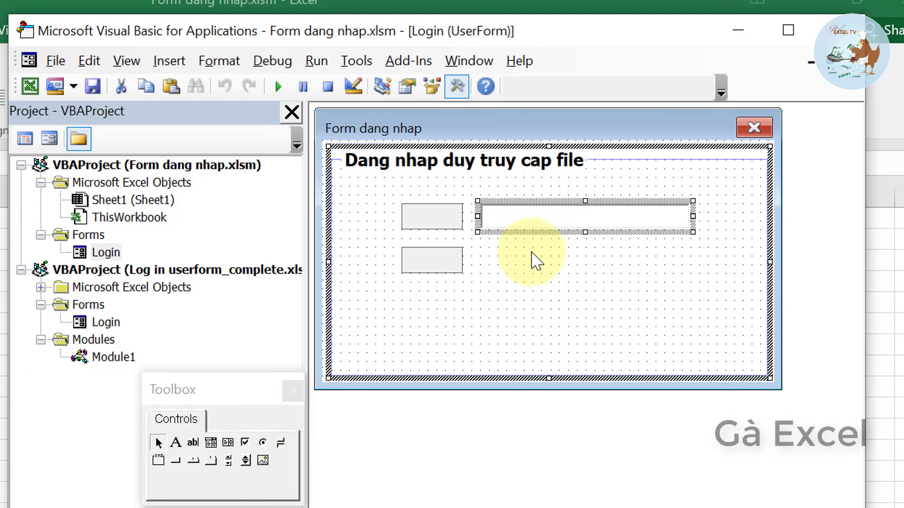
pyautogui.rightClick(525, 255)
pyautogui.click(470, 292)
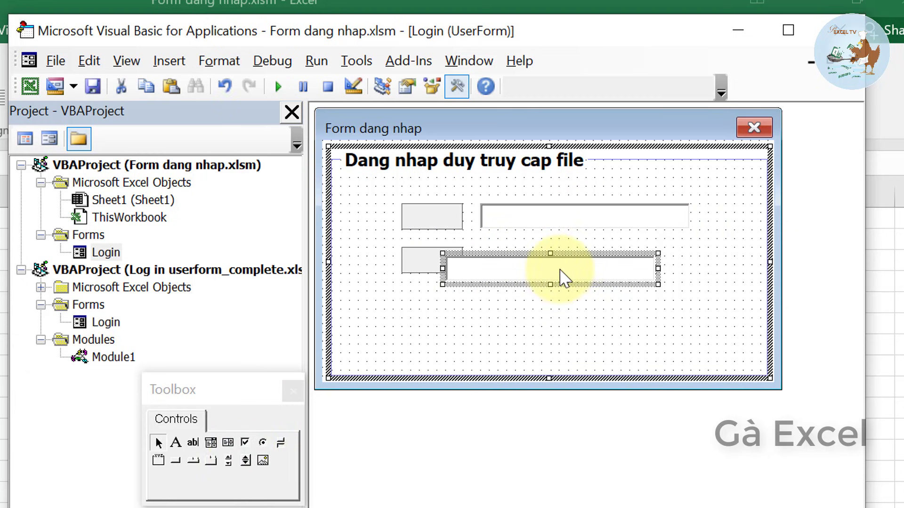
pyautogui.moveTo(564, 270); pyautogui.dragTo(602, 267)
pyautogui.click(593, 318)
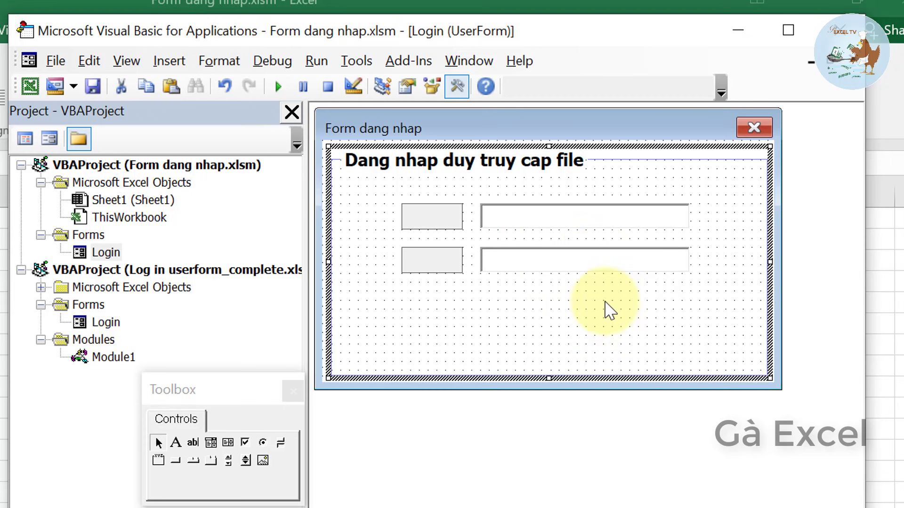
# Step: Draw a command button below the text boxes and paste a copy beside it
pyautogui.click(175, 460)
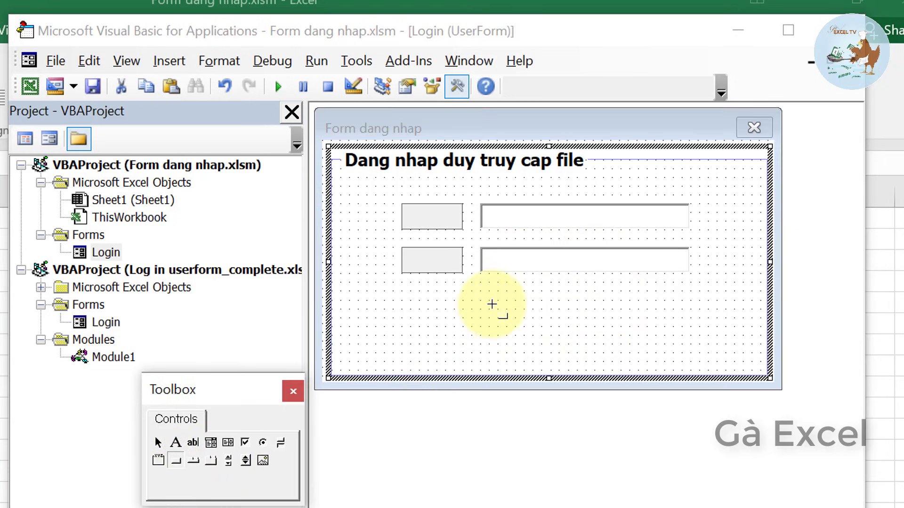
pyautogui.moveTo(480, 300)
pyautogui.mouseDown()
pyautogui.moveTo(583, 337)
pyautogui.moveTo(586, 329)
pyautogui.mouseUp()
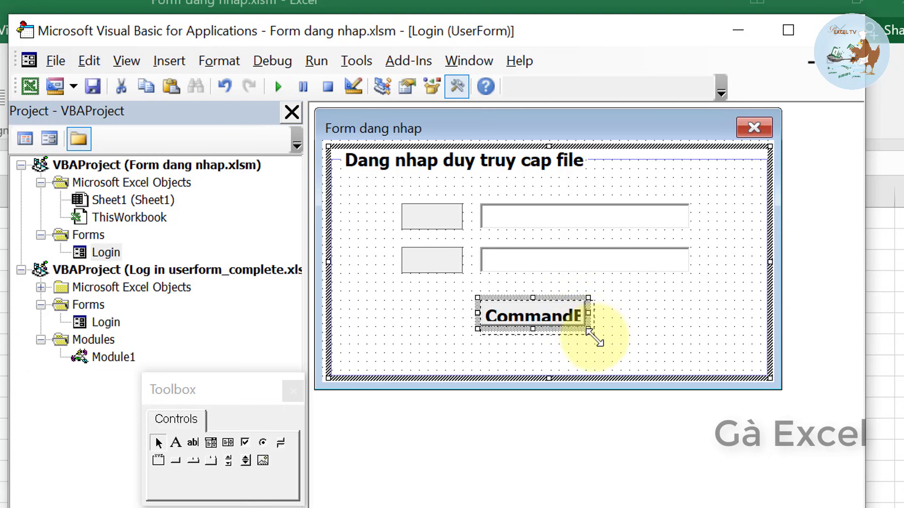
pyautogui.moveTo(588, 328); pyautogui.dragTo(596, 337)
pyautogui.rightClick(562, 333)
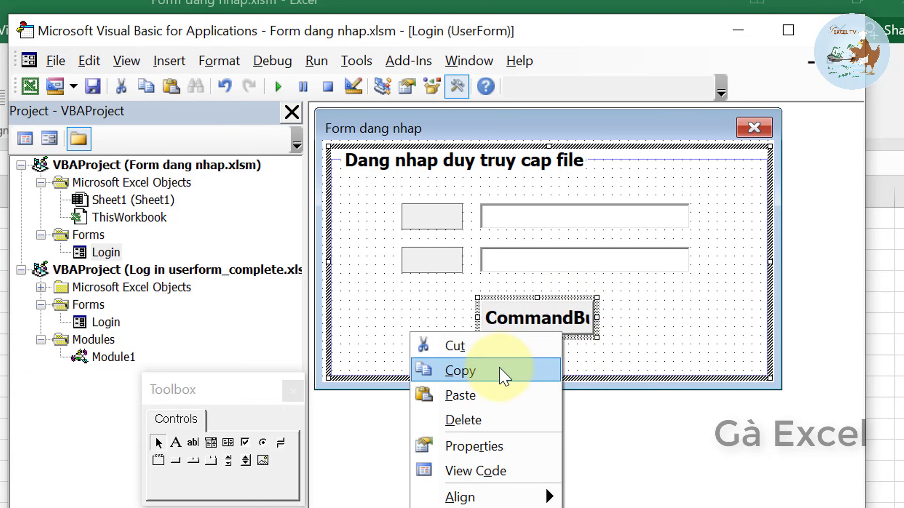
pyautogui.click(504, 372)
pyautogui.rightClick(647, 294)
pyautogui.click(607, 335)
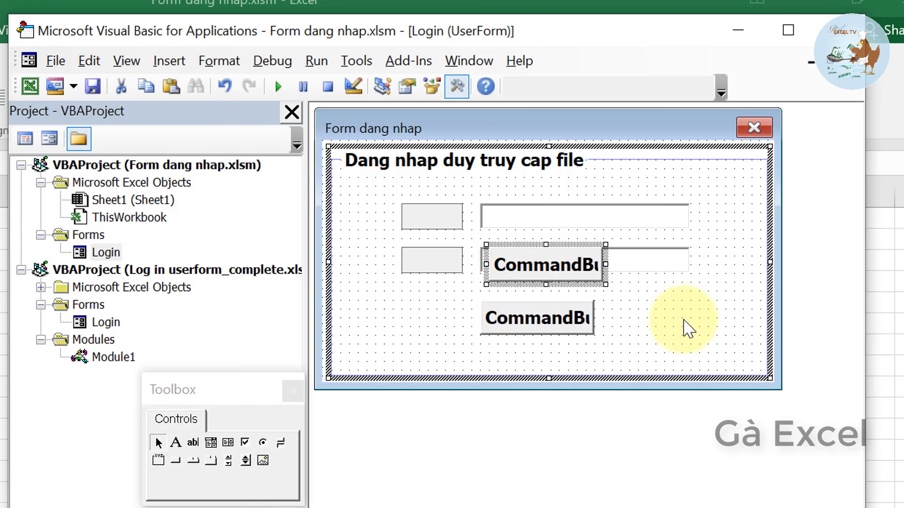
pyautogui.moveTo(570, 273)
pyautogui.mouseDown()
pyautogui.moveTo(673, 325)
pyautogui.moveTo(699, 319)
pyautogui.mouseUp()
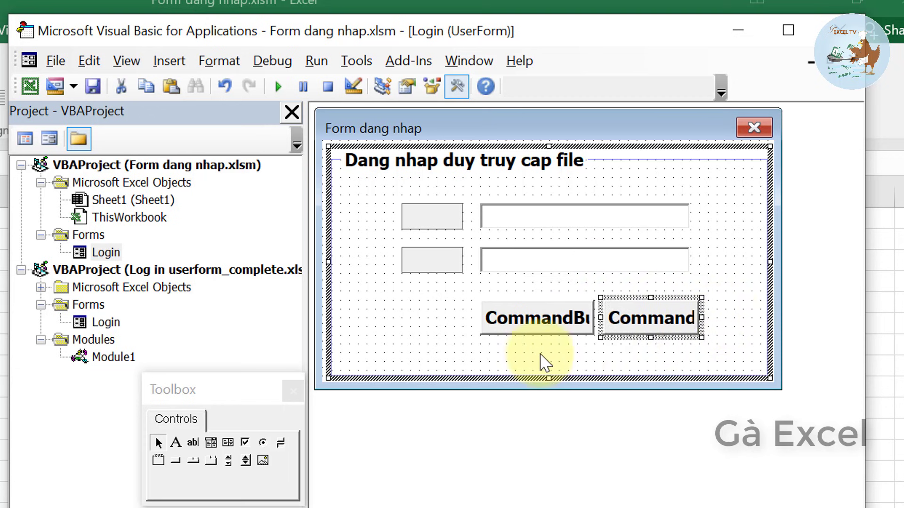
# Step: Resize and align both buttons so they match side by side
pyautogui.click(592, 321)
pyautogui.moveTo(586, 319); pyautogui.dragTo(585, 318)
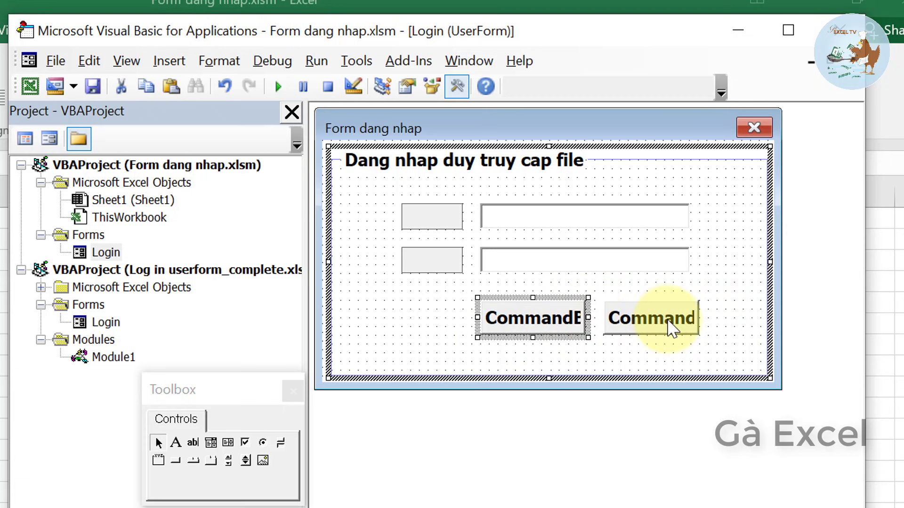
pyautogui.click(669, 318)
pyautogui.moveTo(668, 315); pyautogui.dragTo(667, 315)
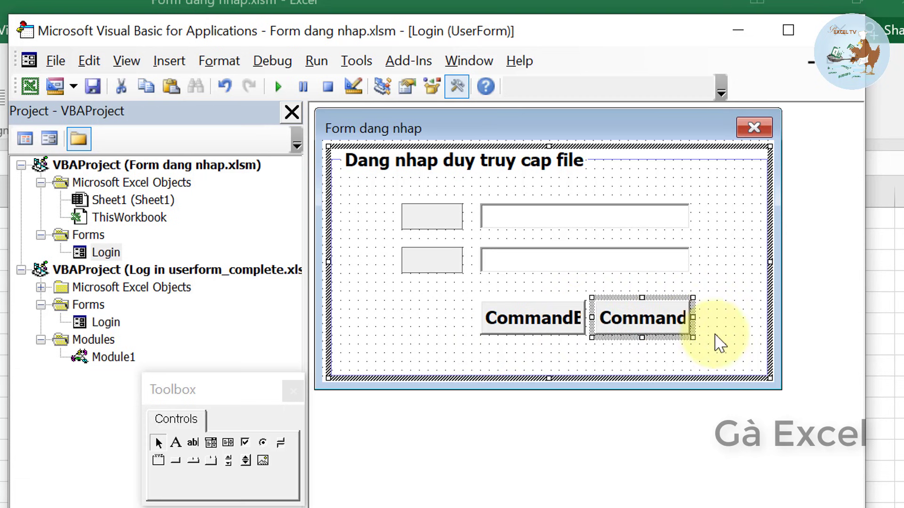
pyautogui.click(750, 328)
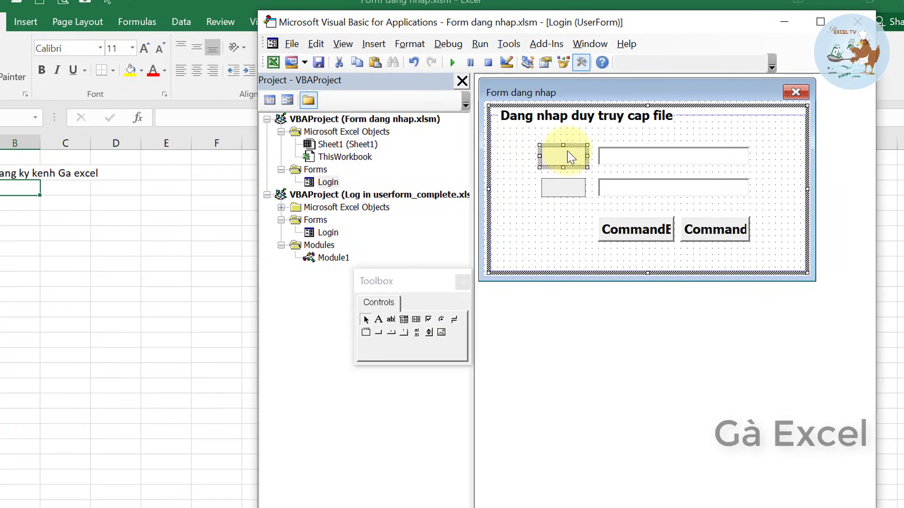
# Step: Load the users.ico icon as the top image box's Picture
pyautogui.rightClick(563, 152)
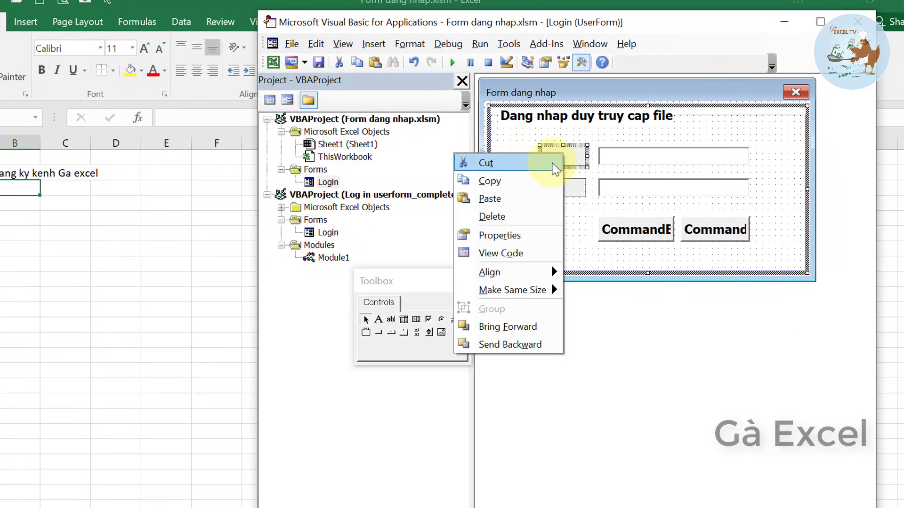
pyautogui.click(520, 232)
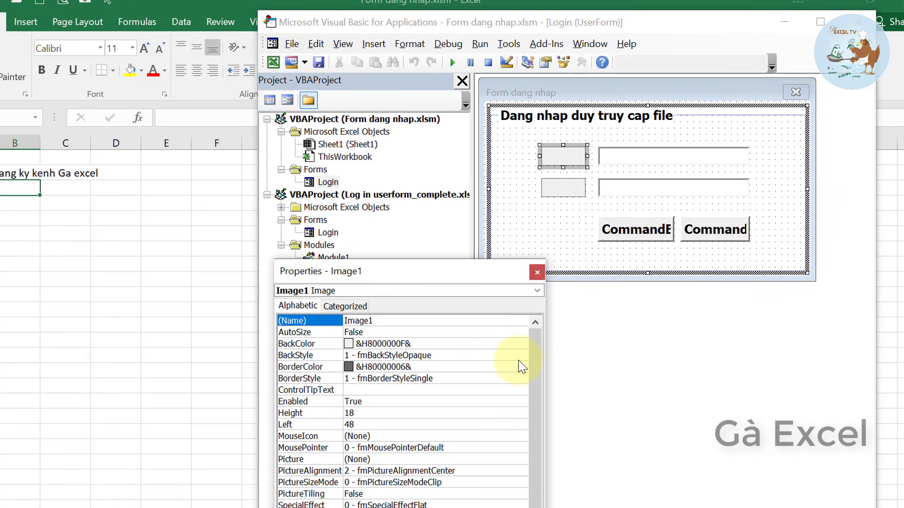
pyautogui.moveTo(531, 371); pyautogui.dragTo(531, 410)
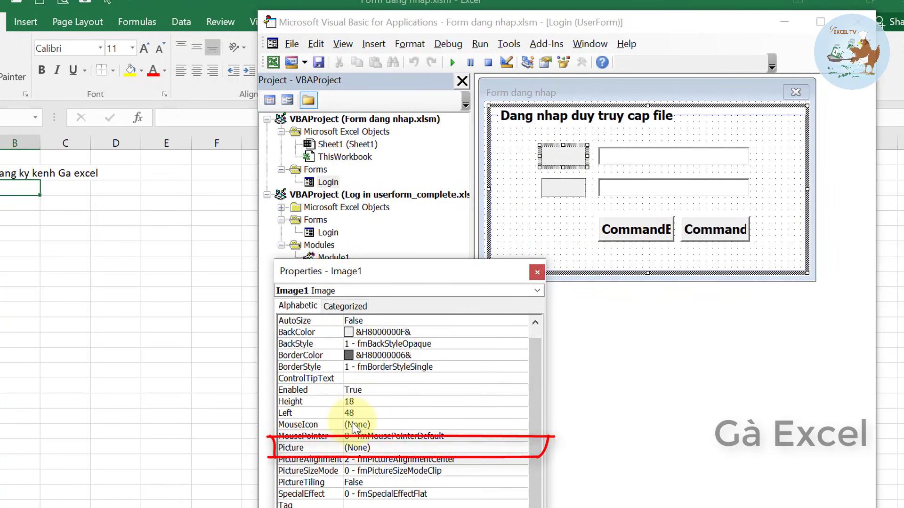
pyautogui.click(521, 448)
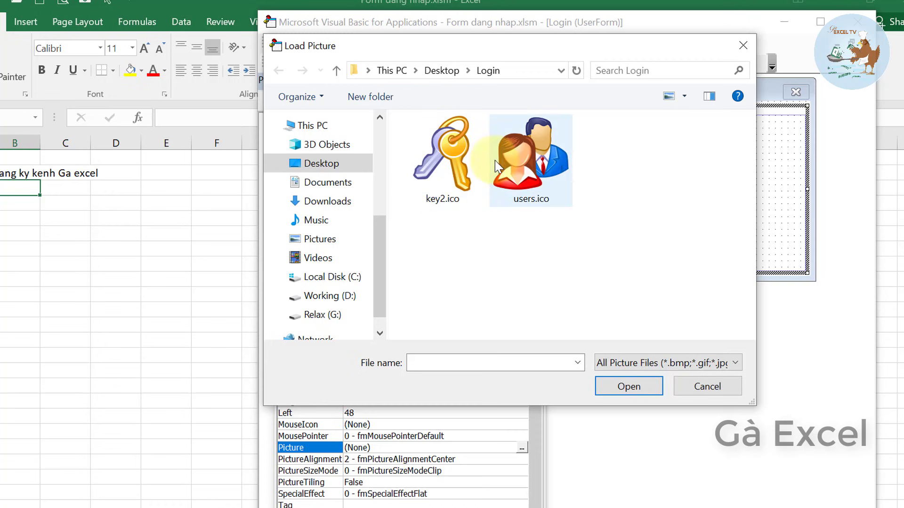
pyautogui.doubleClick(541, 157)
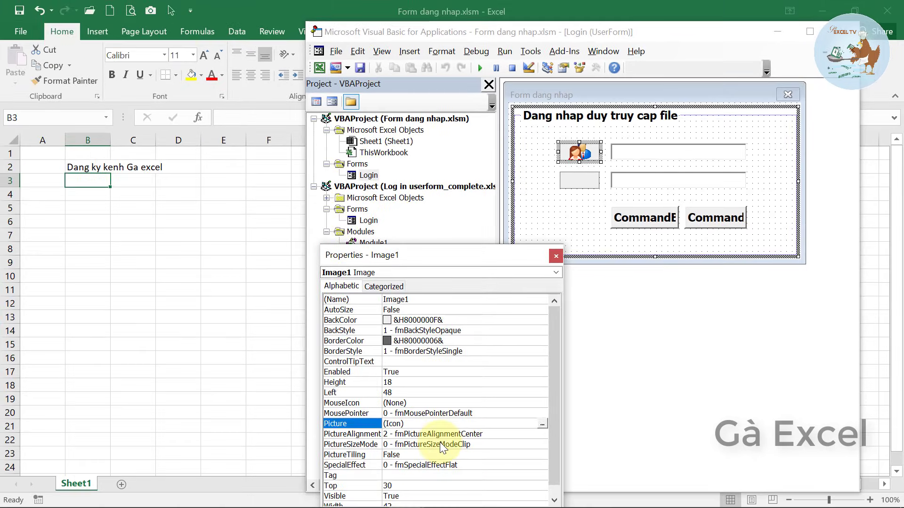
# Step: Set the top image's PictureSizeMode to 3 - fmPictureSizeModeZoom and BorderStyle to 0 - fmBorderStyleNone
pyautogui.click(439, 444)
pyautogui.click(541, 444)
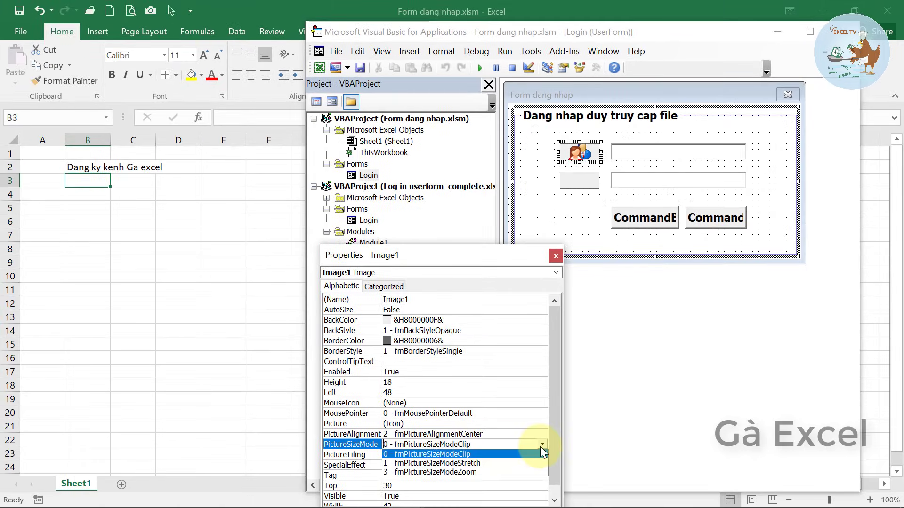
pyautogui.click(461, 472)
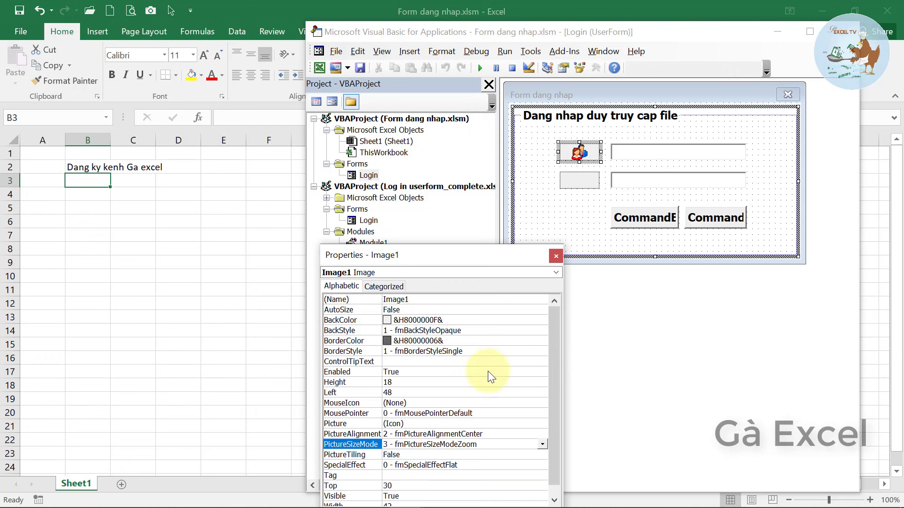
pyautogui.click(500, 353)
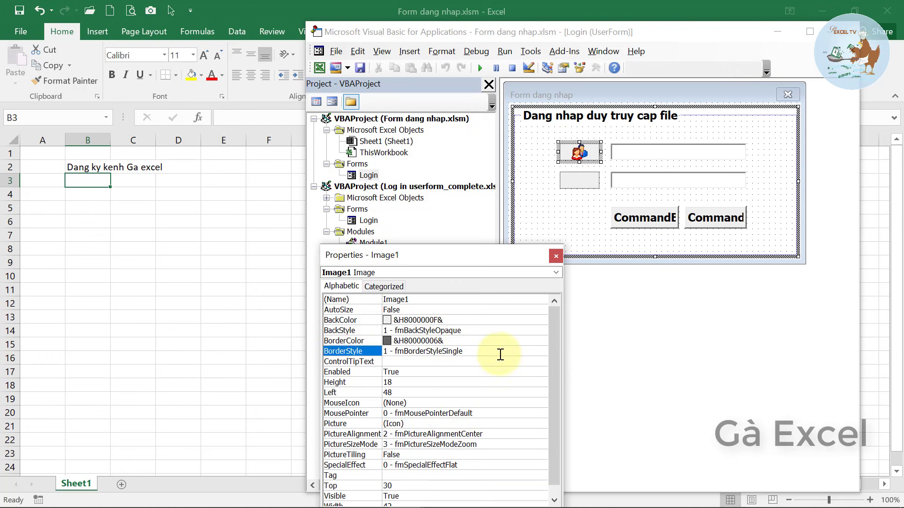
pyautogui.click(540, 354)
pyautogui.click(460, 361)
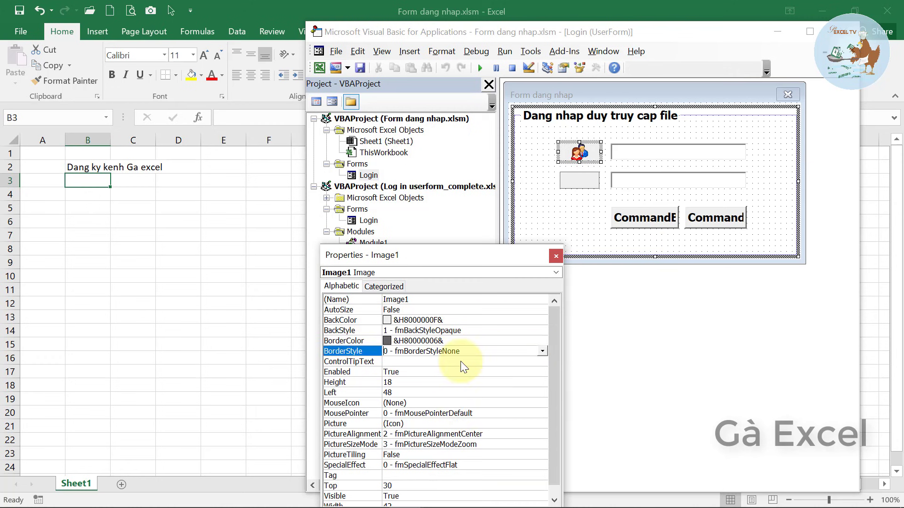
pyautogui.click(586, 181)
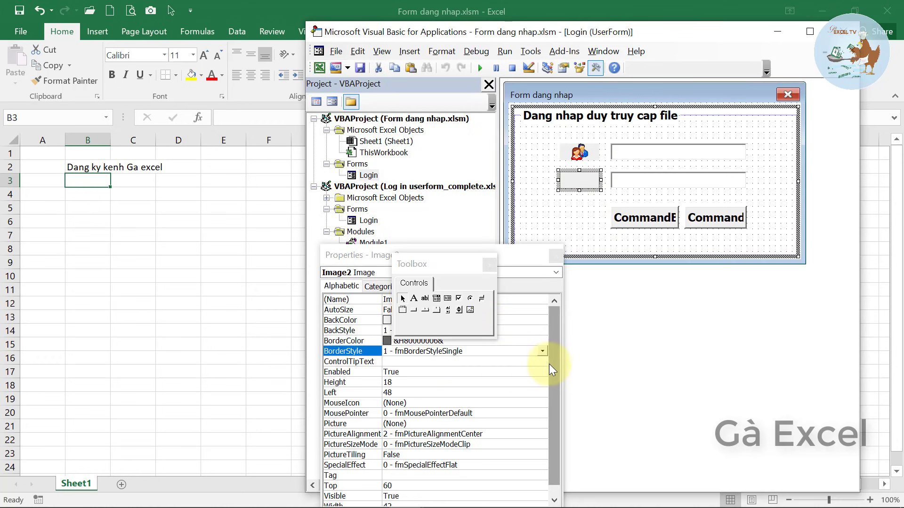
# Step: Give the second image box BorderStyle 0 - fmBorderStyleNone and load key2.ico as its Picture
pyautogui.click(542, 351)
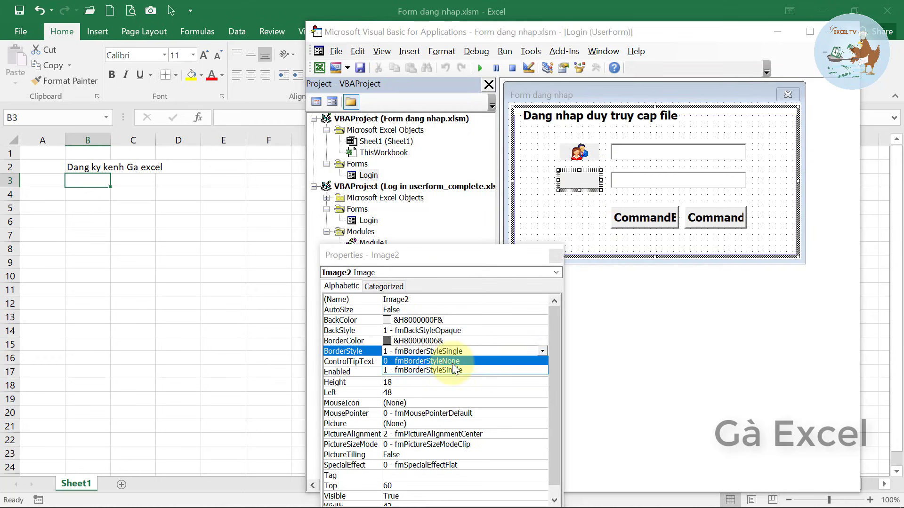
pyautogui.click(451, 362)
pyautogui.scroll(-1, 557, 401)
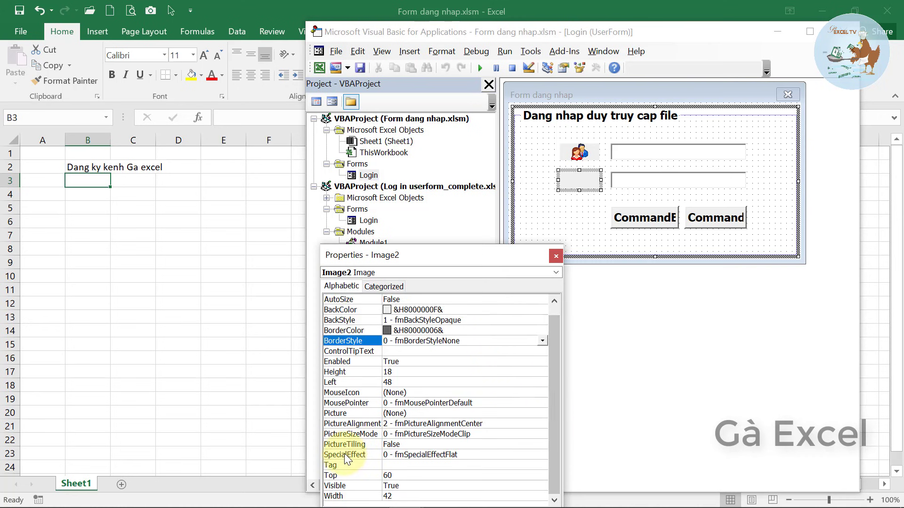
pyautogui.click(357, 413)
pyautogui.click(542, 414)
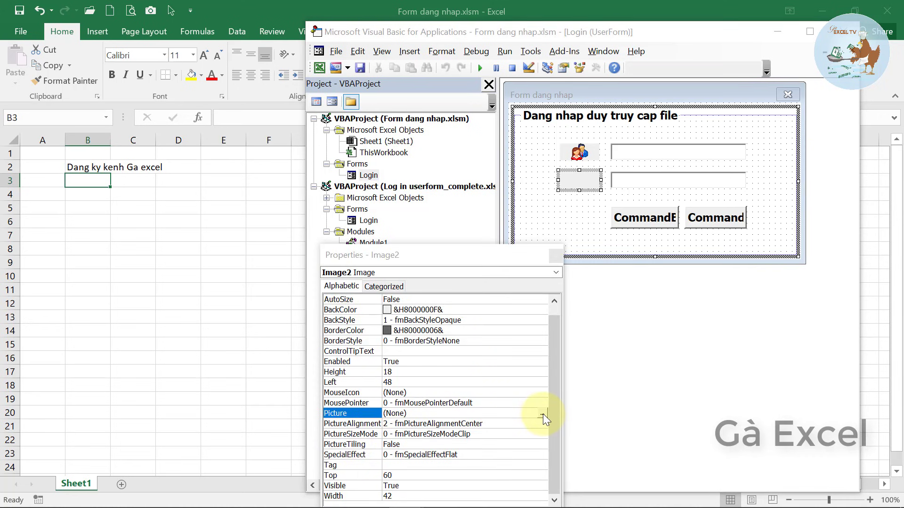
pyautogui.doubleClick(480, 172)
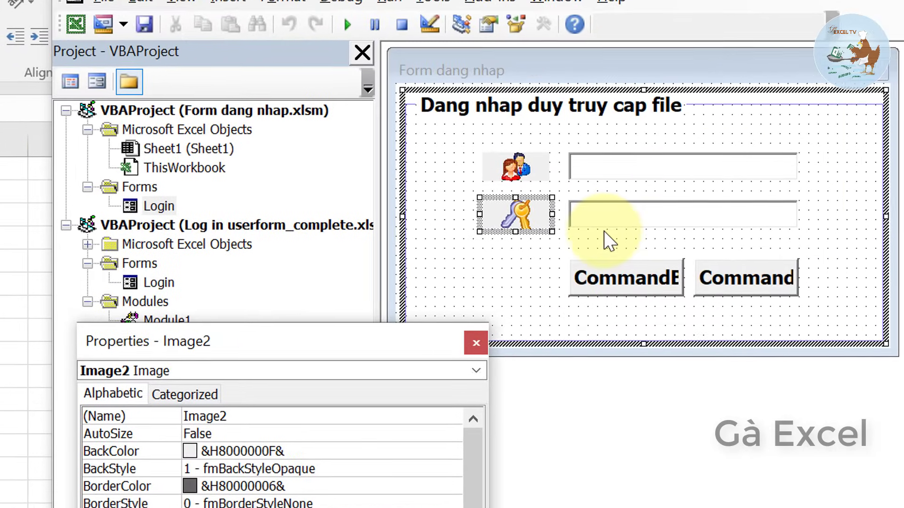
pyautogui.click(663, 162)
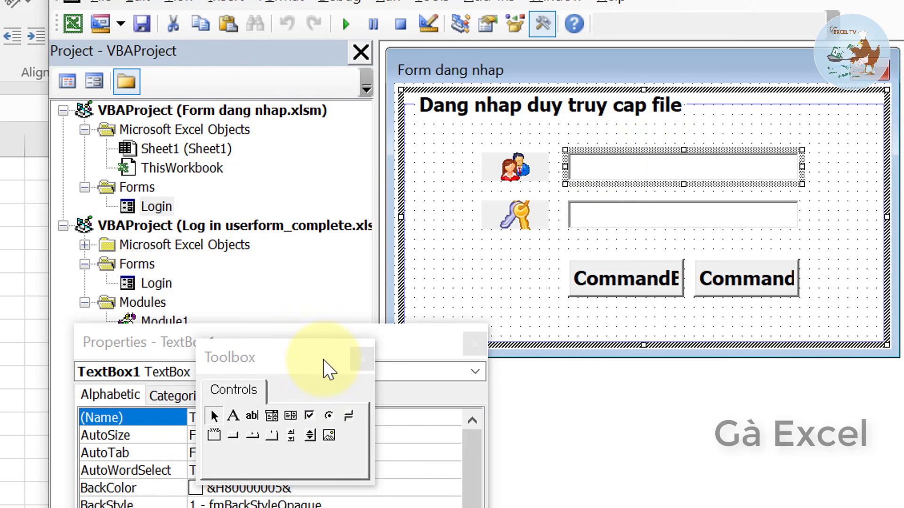
pyautogui.moveTo(330, 370); pyautogui.dragTo(254, 283)
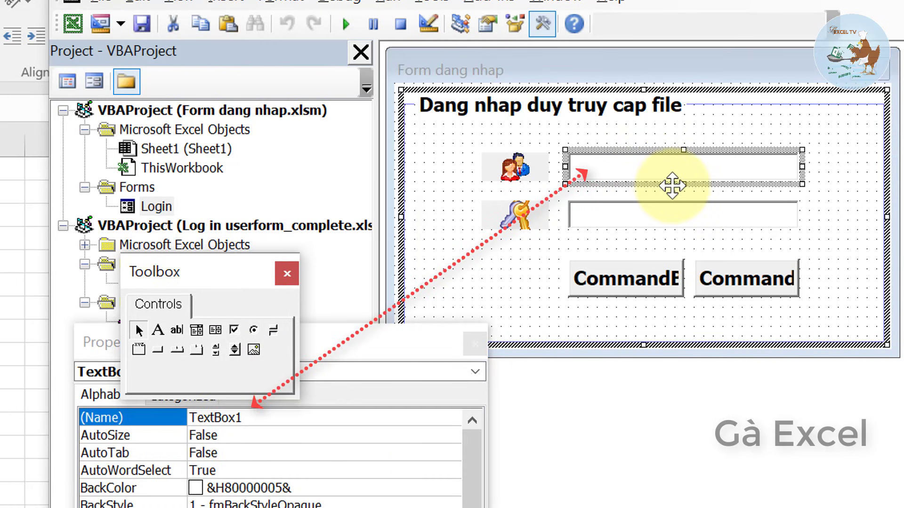
# Step: Rename the first text box to txt_user_id
pyautogui.click(287, 417)
pyautogui.click(127, 422)
pyautogui.write('txt_user_')
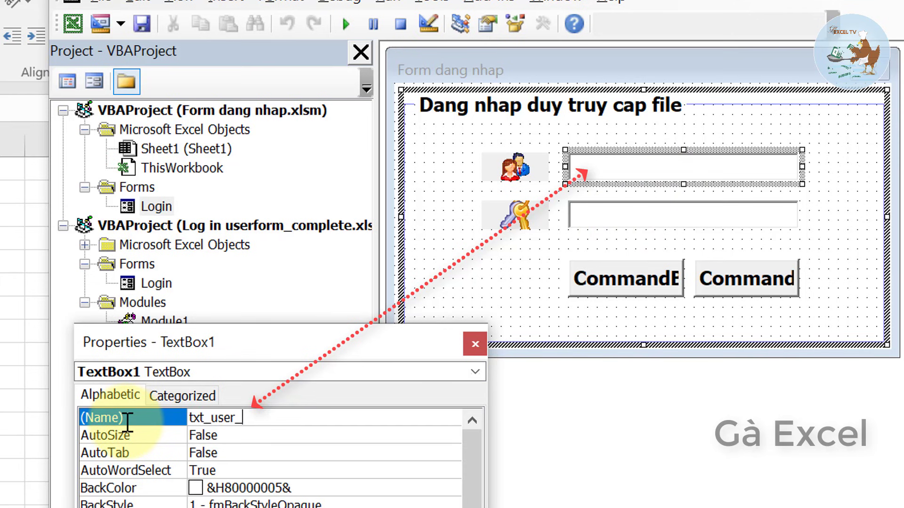
pyautogui.write('id')
pyautogui.click(183, 480)
pyautogui.write('Ten dang nhap')
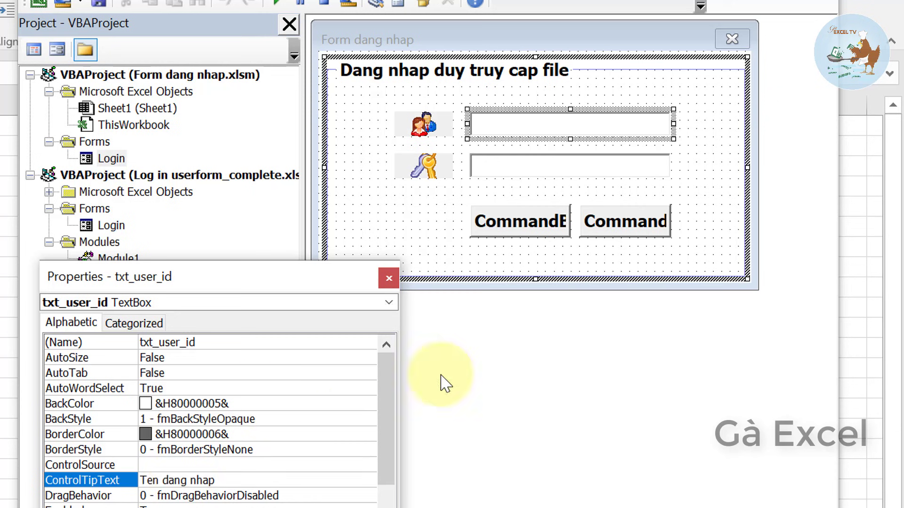
# Step: Rename the second text box to txt_password and set its PasswordChar to *
pyautogui.click(563, 170)
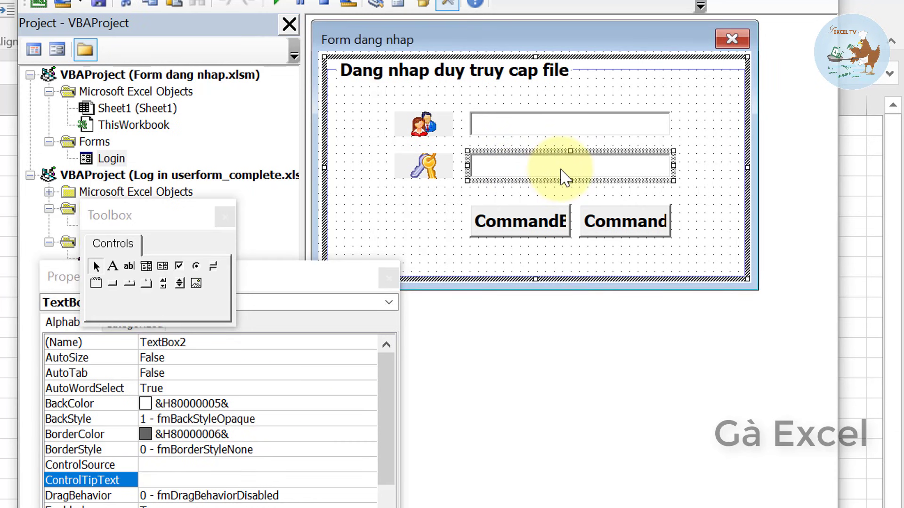
pyautogui.click(238, 343)
pyautogui.write('txt_password')
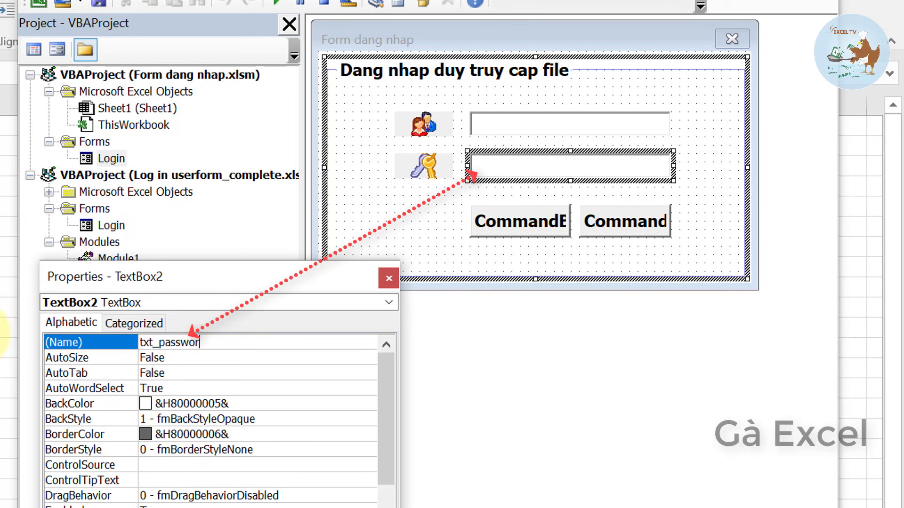
pyautogui.click(193, 479)
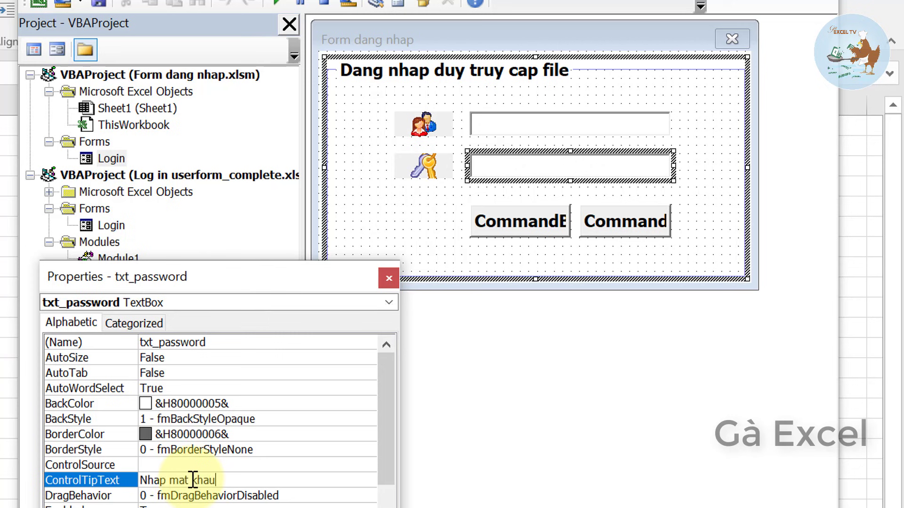
pyautogui.moveTo(388, 468); pyautogui.dragTo(388, 507)
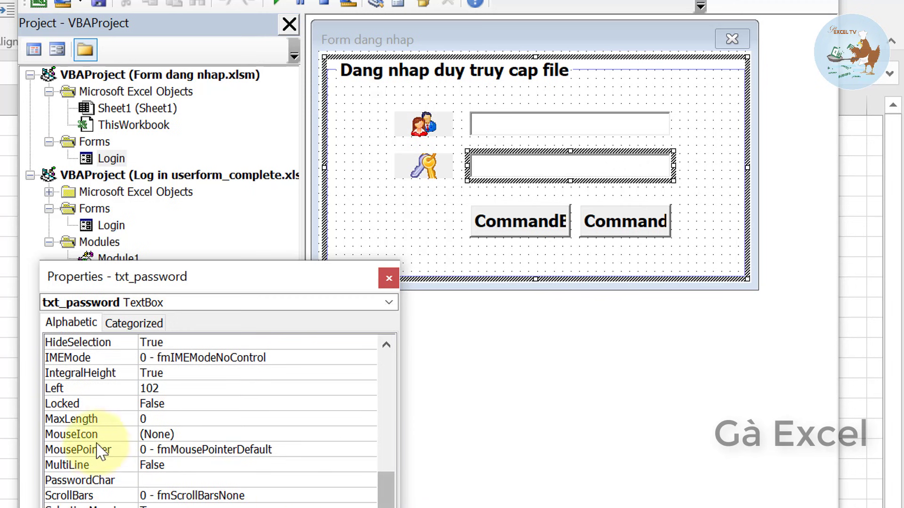
pyautogui.click(148, 480)
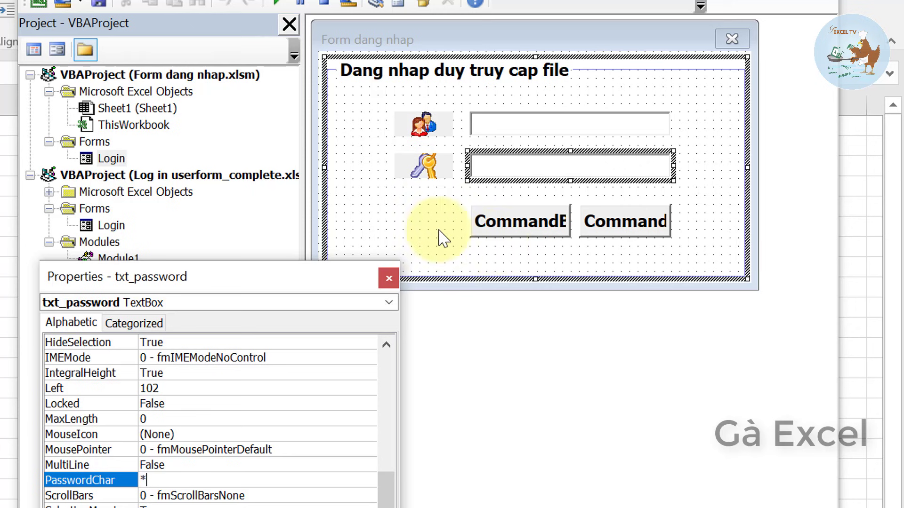
# Step: Name the left button btn_login and caption it Login
pyautogui.click(520, 228)
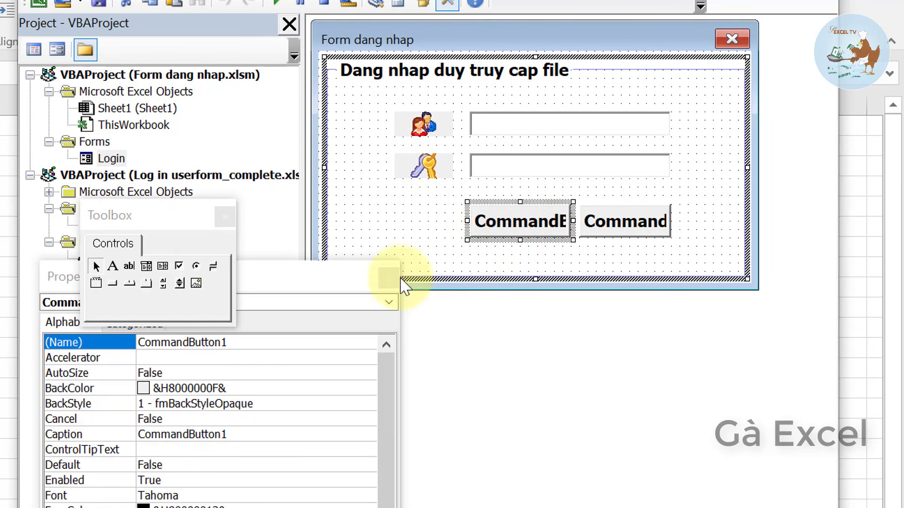
pyautogui.doubleClick(278, 342)
pyautogui.write('btn_login')
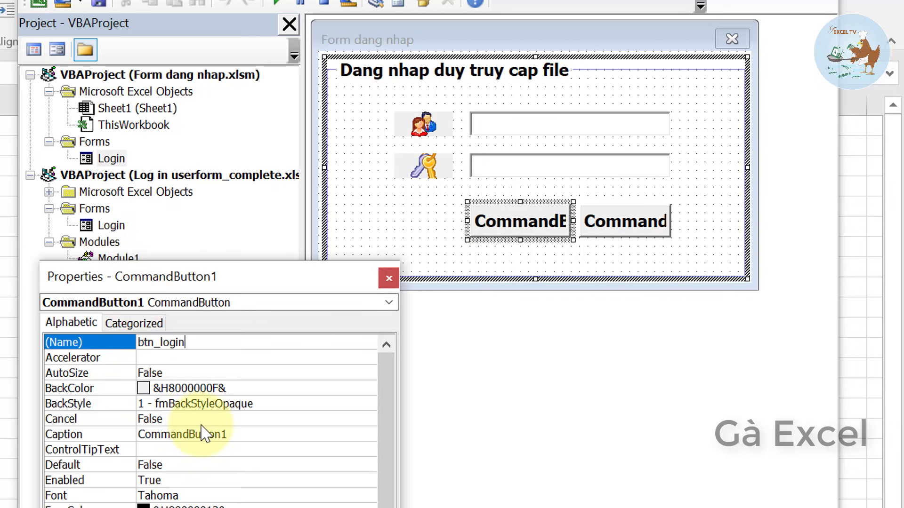
pyautogui.click(223, 435)
pyautogui.click(70, 434)
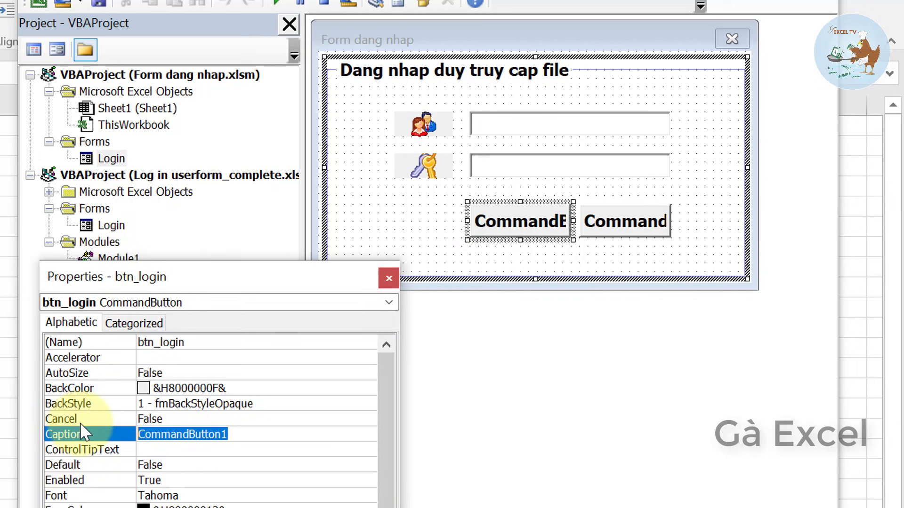
pyautogui.write('Login')
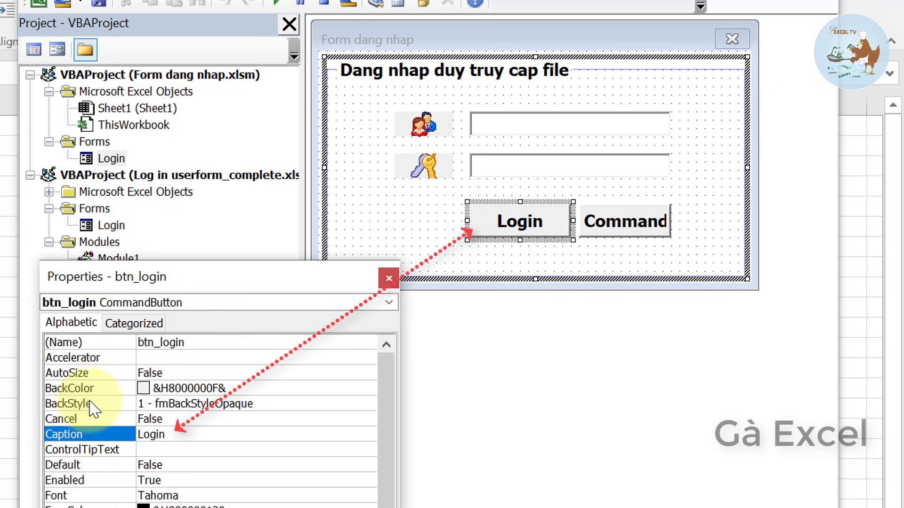
# Step: Name the right button btn_cancel and caption it Cancel
pyautogui.click(639, 231)
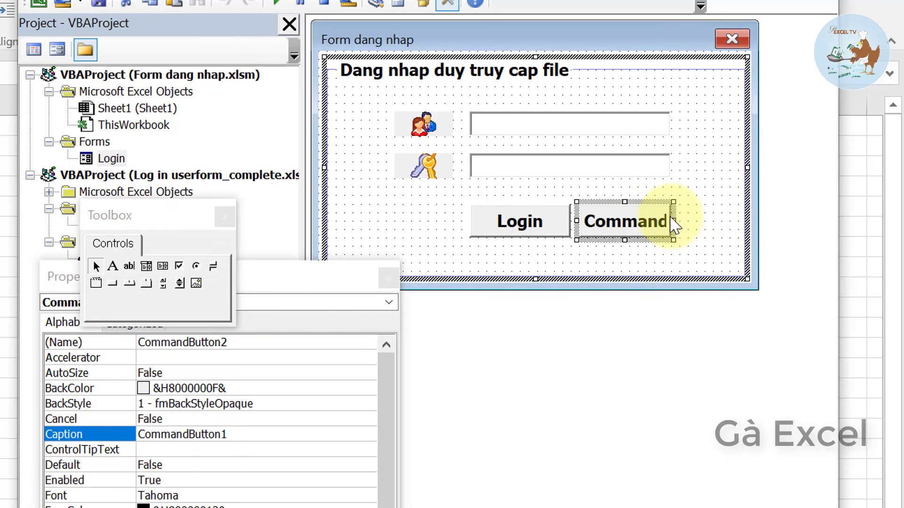
pyautogui.click(82, 343)
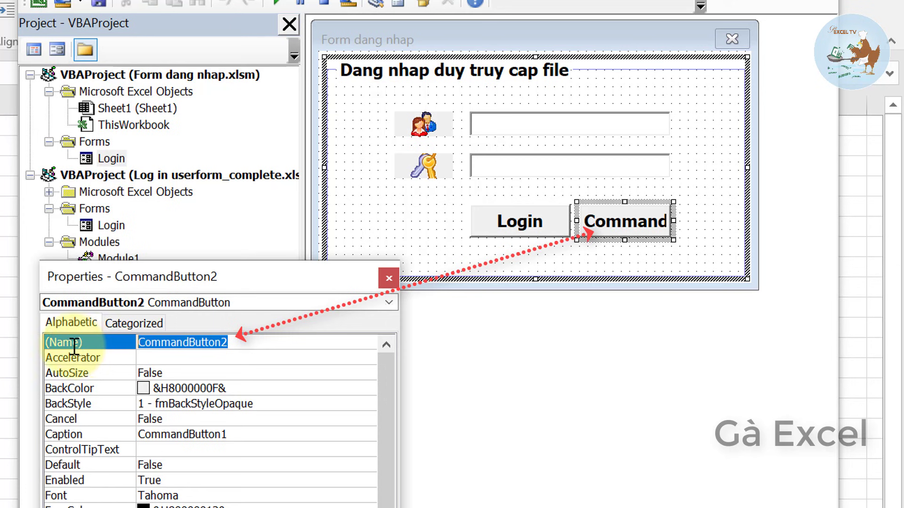
pyautogui.write('btn_cancel')
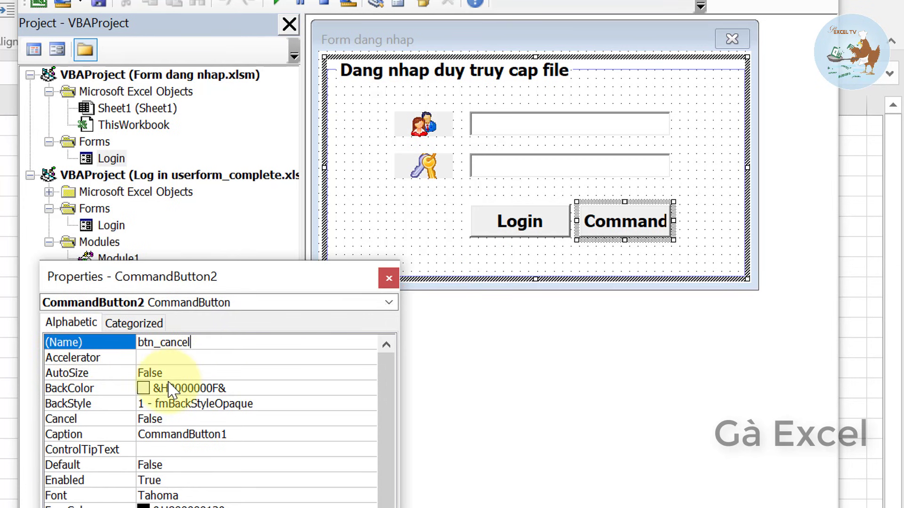
pyautogui.click(172, 434)
pyautogui.doubleClick(204, 435)
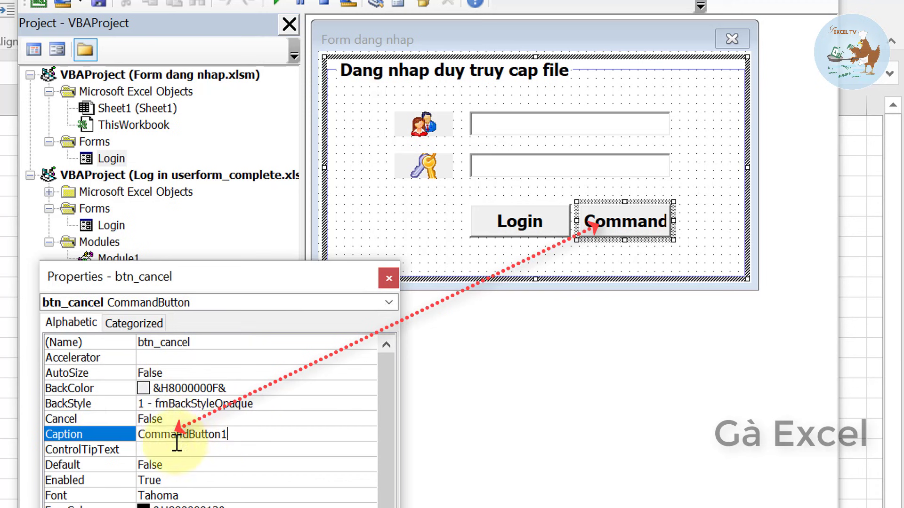
pyautogui.write('Cancel')
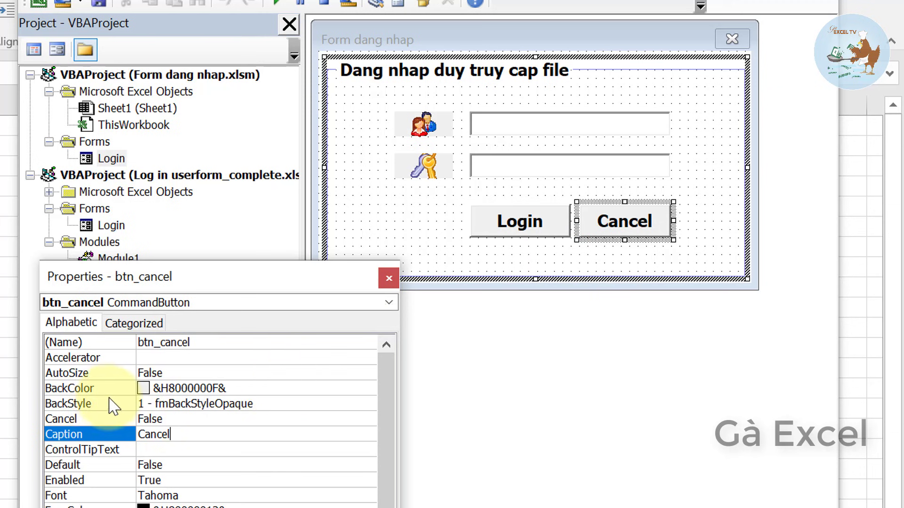
# Step: Set the Palette BackColor to light purple for Cancel and teal for Login
pyautogui.click(175, 388)
pyautogui.click(368, 388)
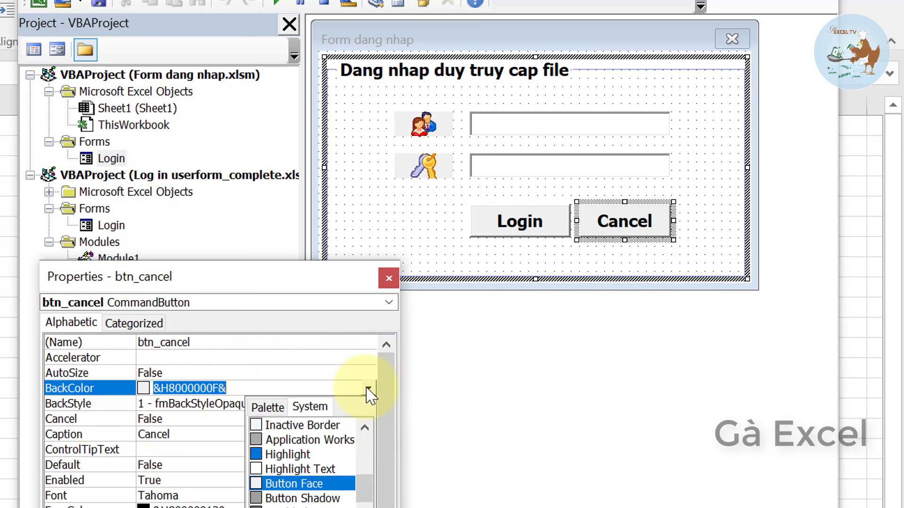
pyautogui.click(268, 407)
pyautogui.click(351, 427)
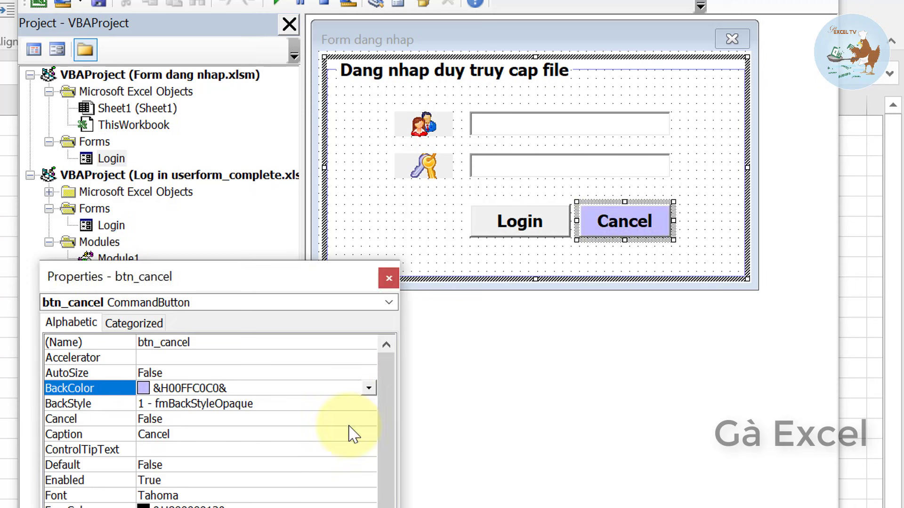
pyautogui.click(503, 223)
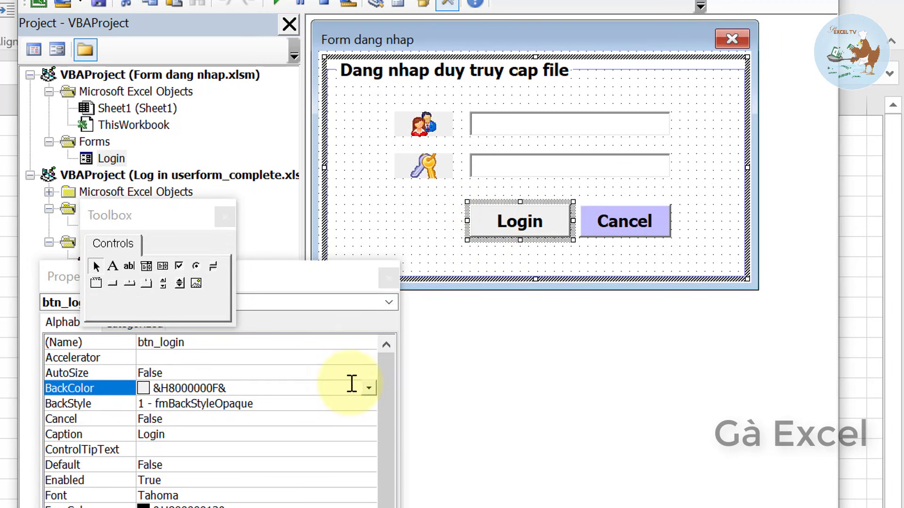
pyautogui.click(368, 388)
pyautogui.click(267, 408)
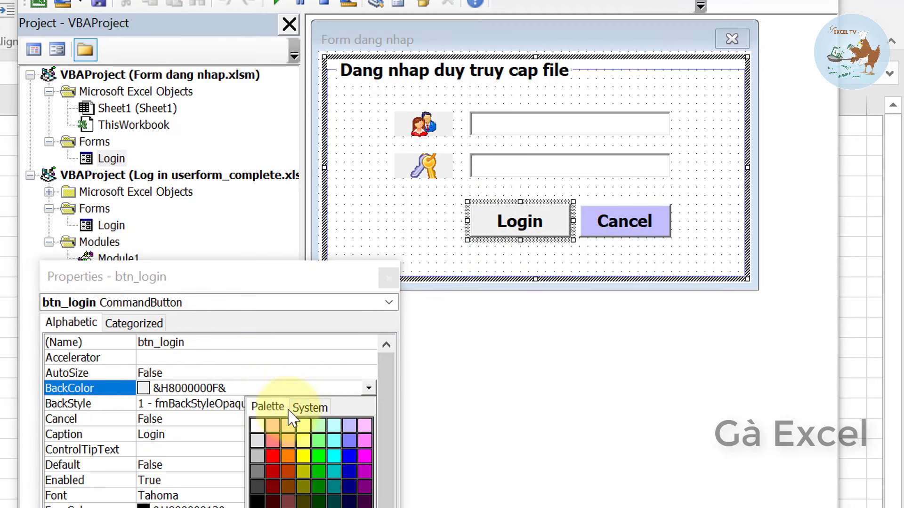
pyautogui.click(336, 471)
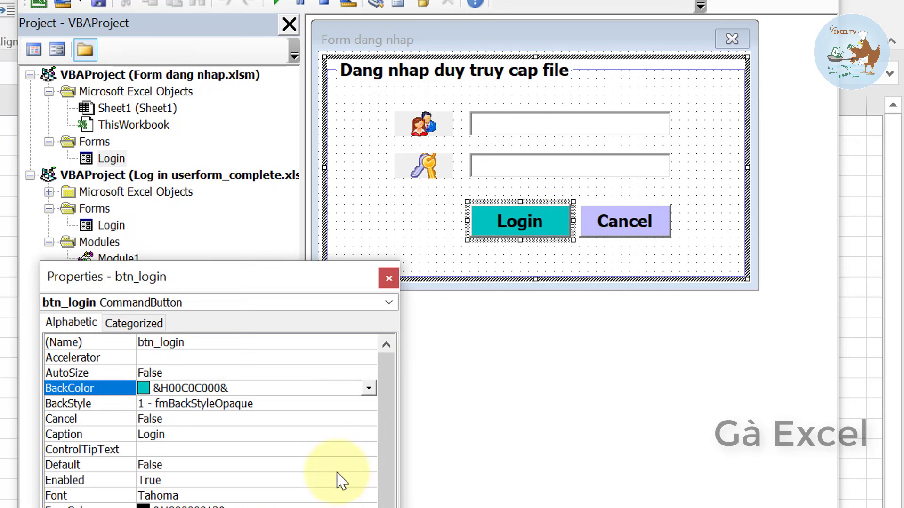
pyautogui.click(529, 379)
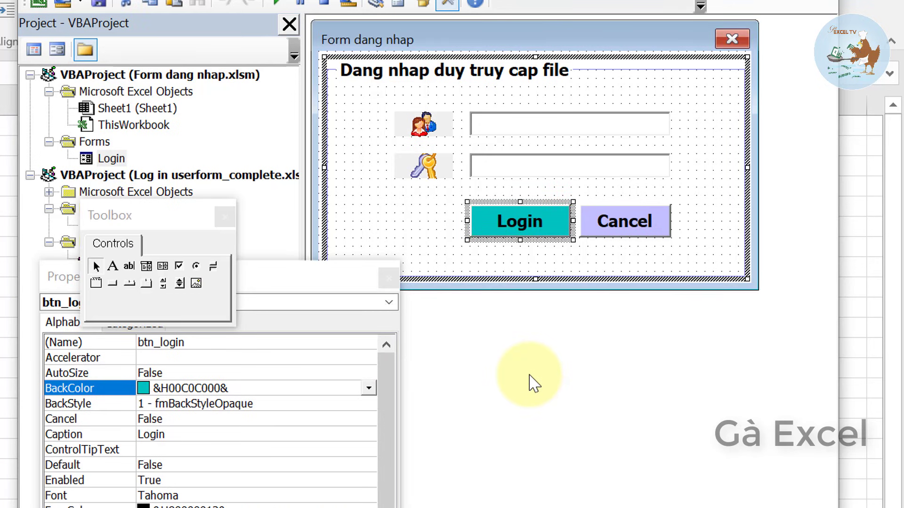
# Step: Run the Login form as a preview, then close it
pyautogui.click(360, 137)
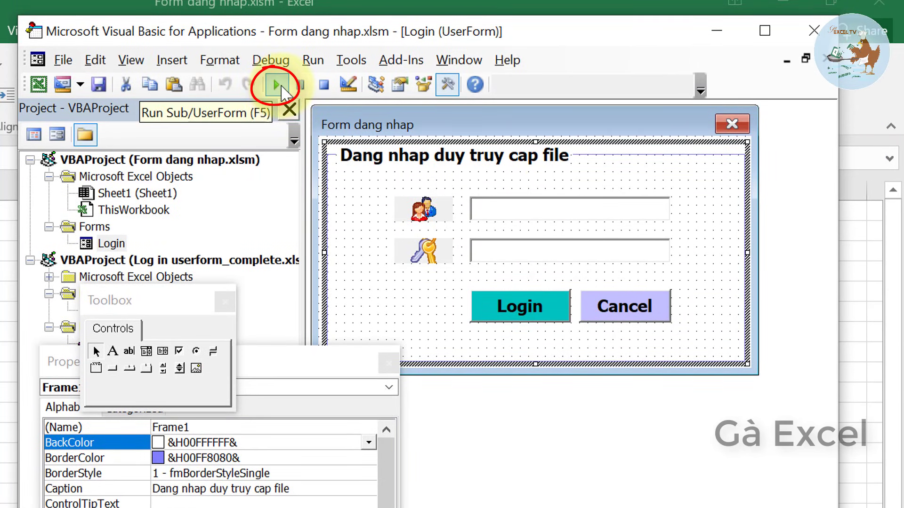
pyautogui.click(278, 86)
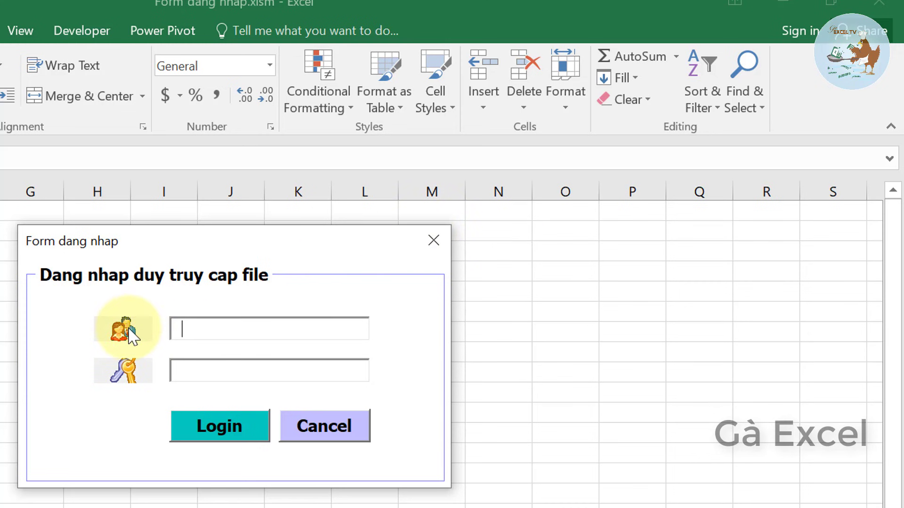
pyautogui.click(434, 241)
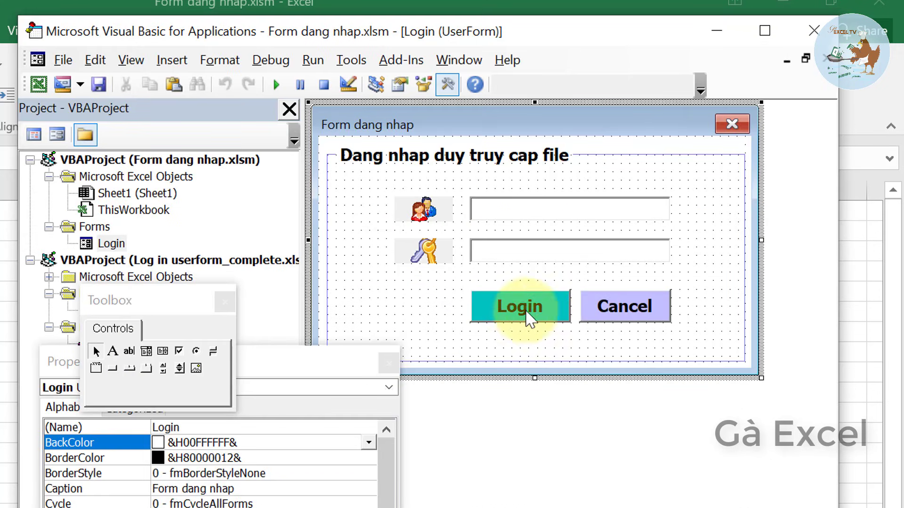
# Step: Set BackStyle to 0 - fmBackStyleTransparent for both the user and key icon images
pyautogui.click(403, 221)
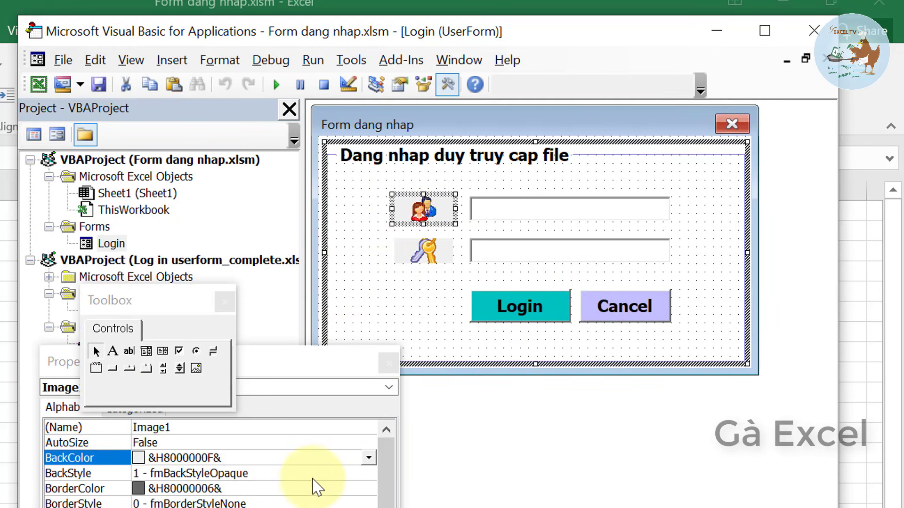
pyautogui.click(193, 475)
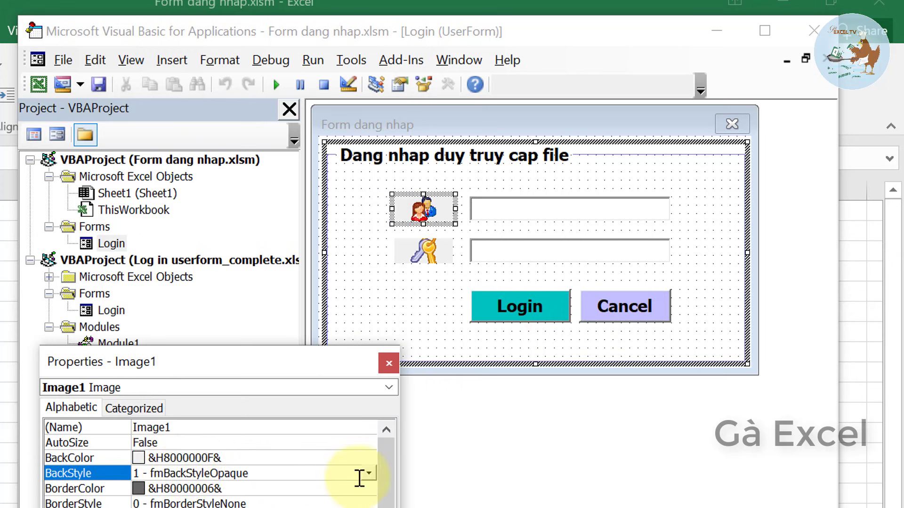
pyautogui.click(368, 473)
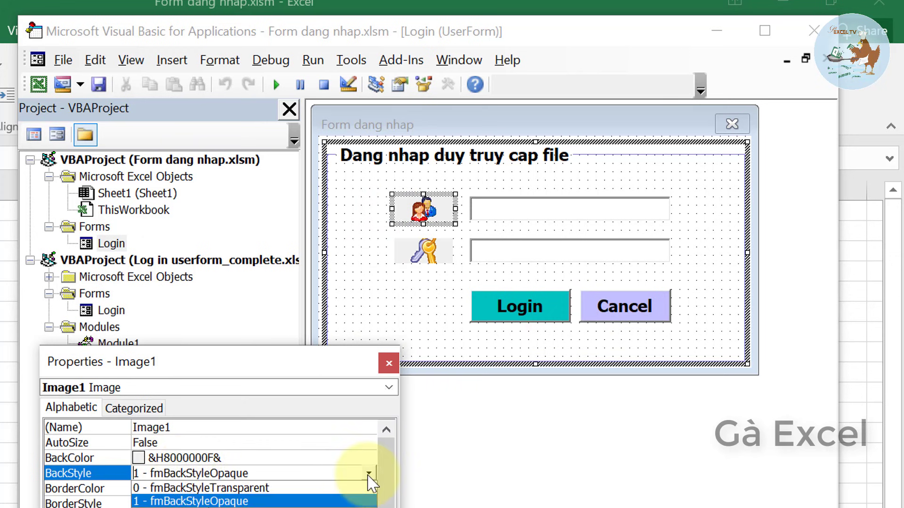
pyautogui.click(255, 490)
pyautogui.click(403, 258)
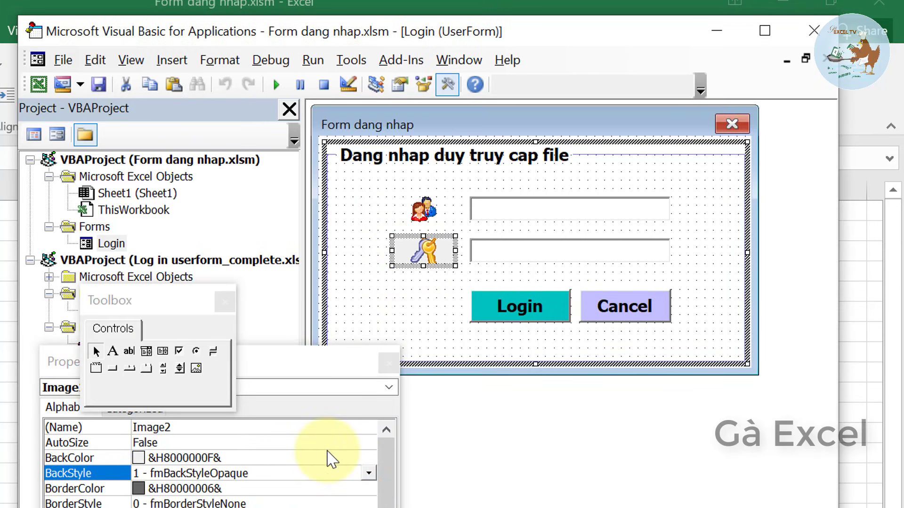
pyautogui.click(266, 473)
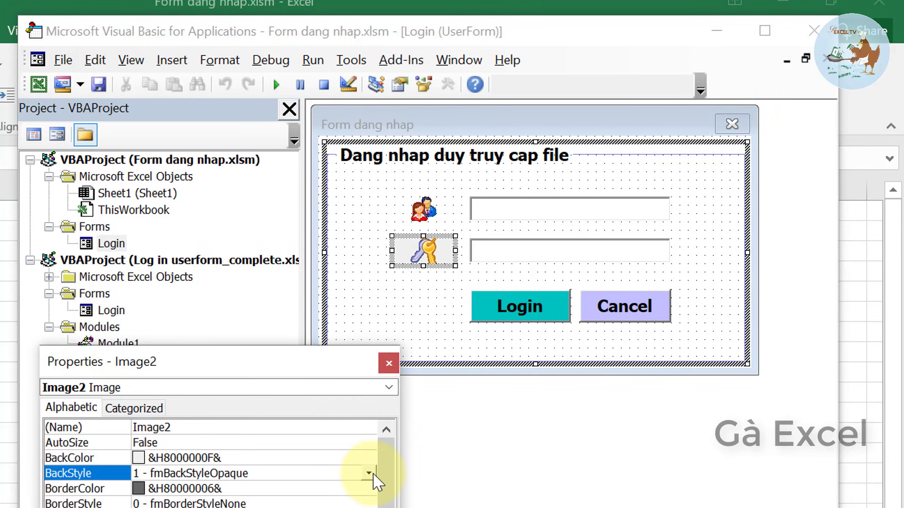
pyautogui.click(369, 474)
pyautogui.click(362, 489)
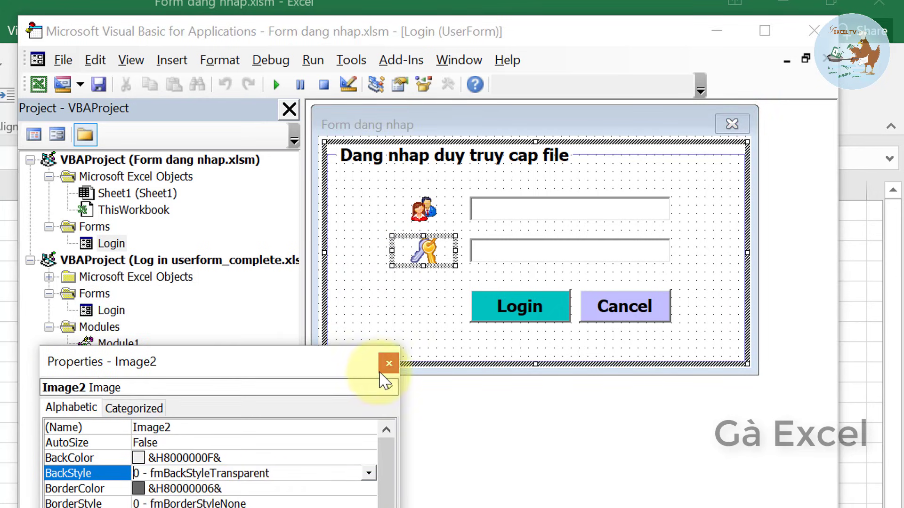
pyautogui.click(388, 363)
# Step: Run the form, enter a test username and a masked password, then close it
pyautogui.click(276, 86)
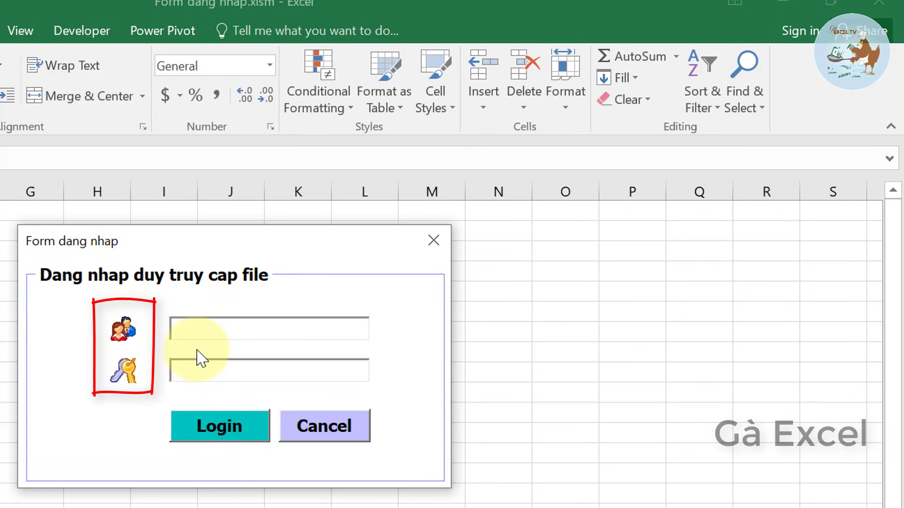
pyautogui.write('ki')
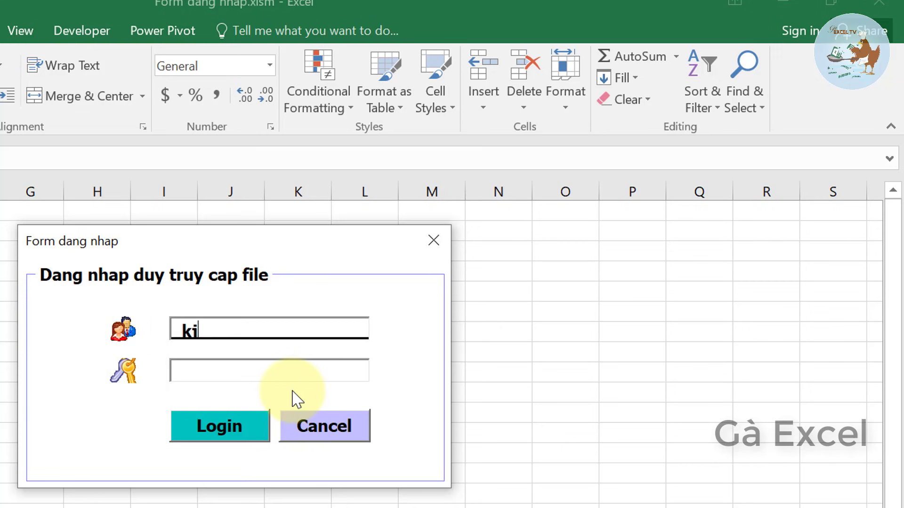
pyautogui.write('flkdsifl')
pyautogui.click(322, 374)
pyautogui.write('***')
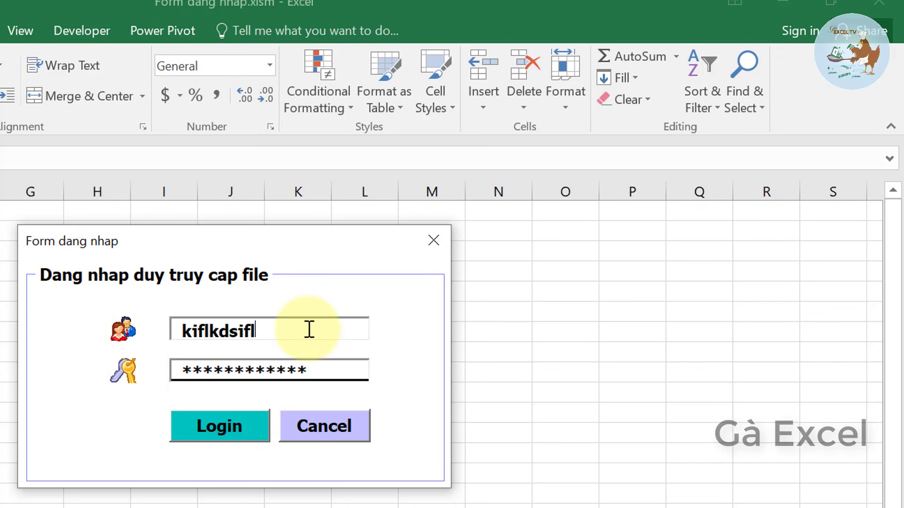
pyautogui.moveTo(306, 329); pyautogui.dragTo(148, 335)
pyautogui.click(274, 324)
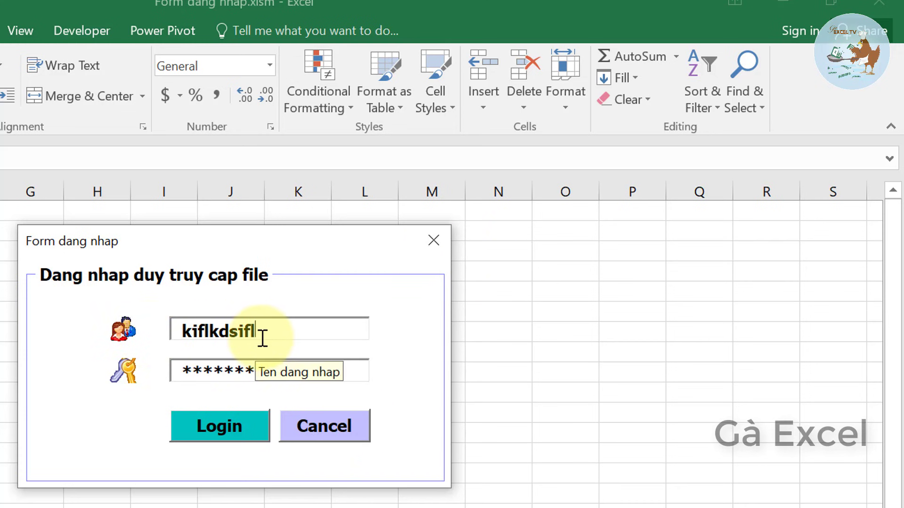
pyautogui.click(440, 243)
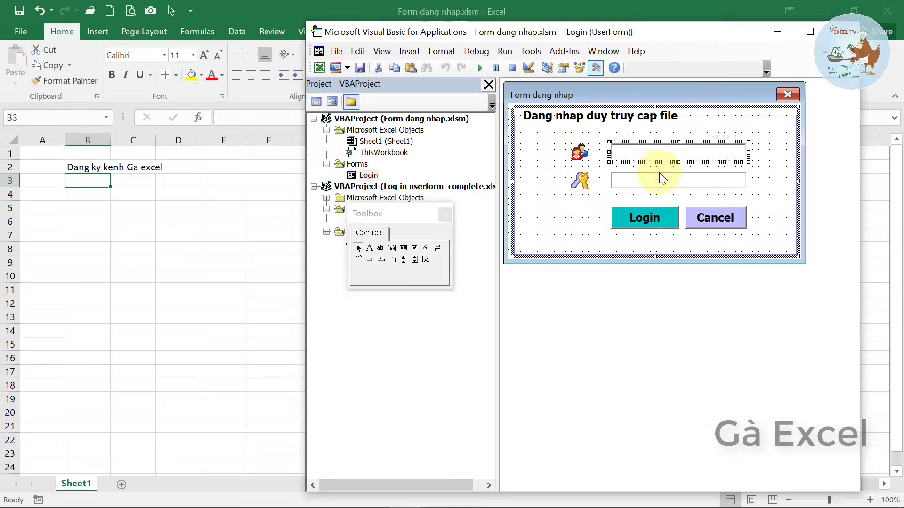
# Step: Set Height to 22 for the txt_user_id and txt_password text boxes
pyautogui.click(666, 155)
pyautogui.rightClick(668, 153)
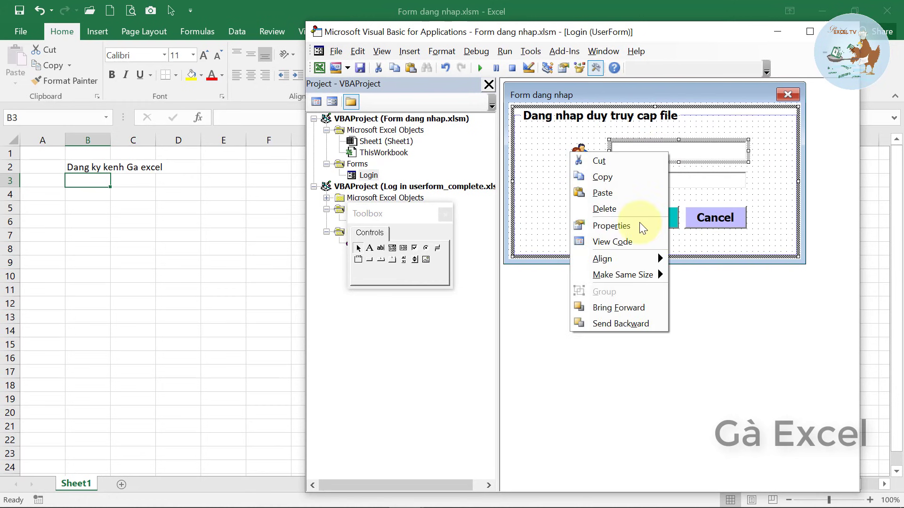
pyautogui.click(641, 225)
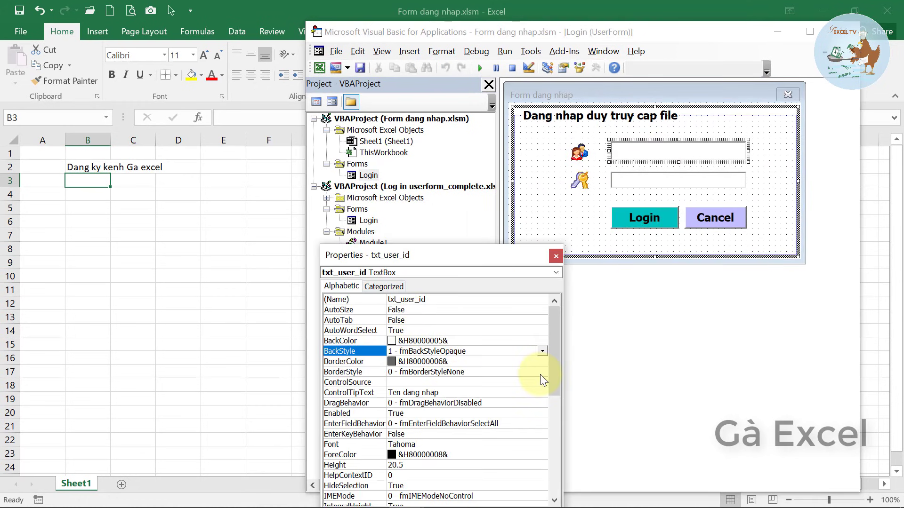
pyautogui.scroll(-1, 554, 382)
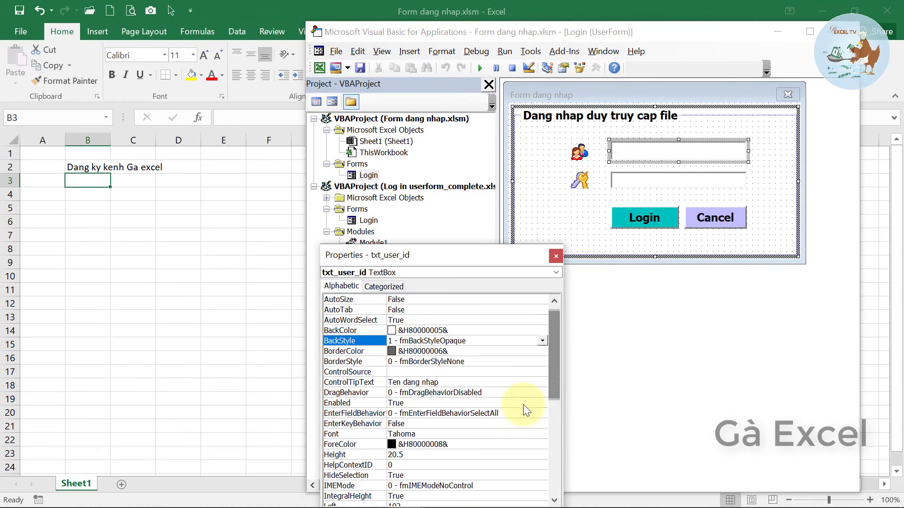
pyautogui.click(423, 454)
pyautogui.write('22')
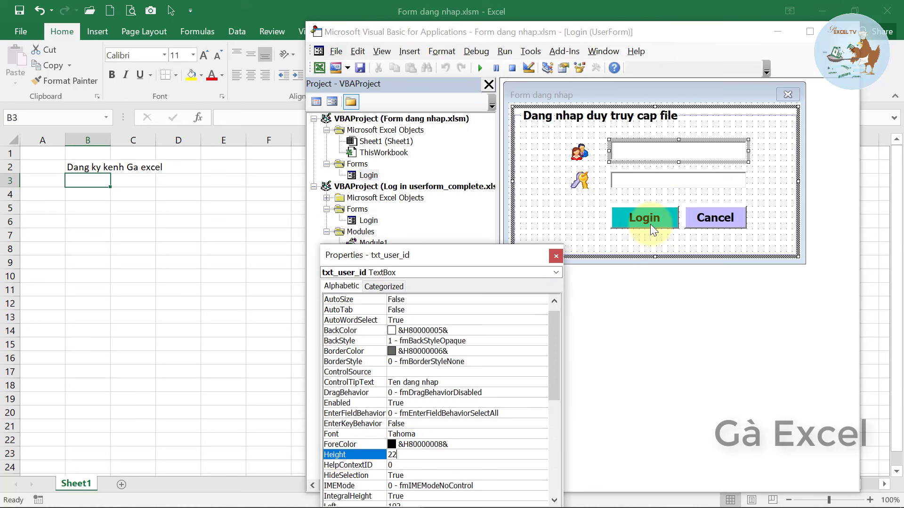
pyautogui.click(652, 183)
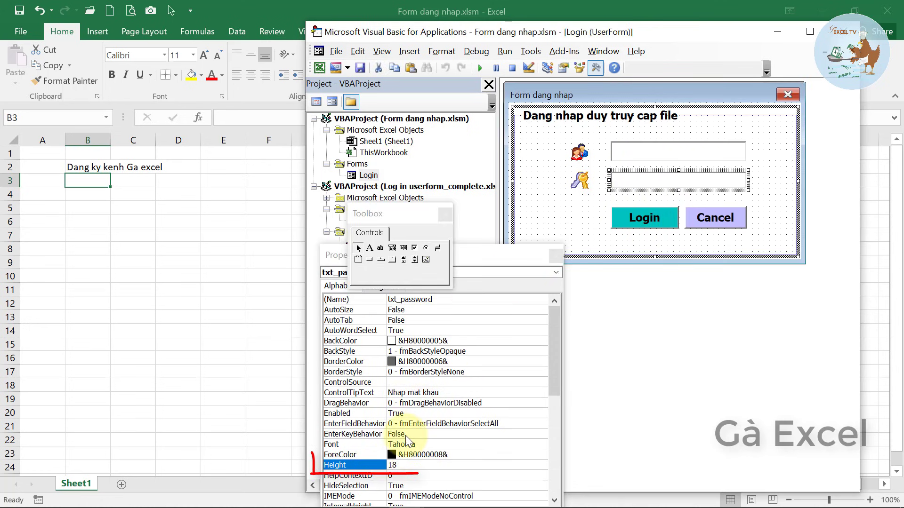
pyautogui.click(410, 466)
pyautogui.write('22')
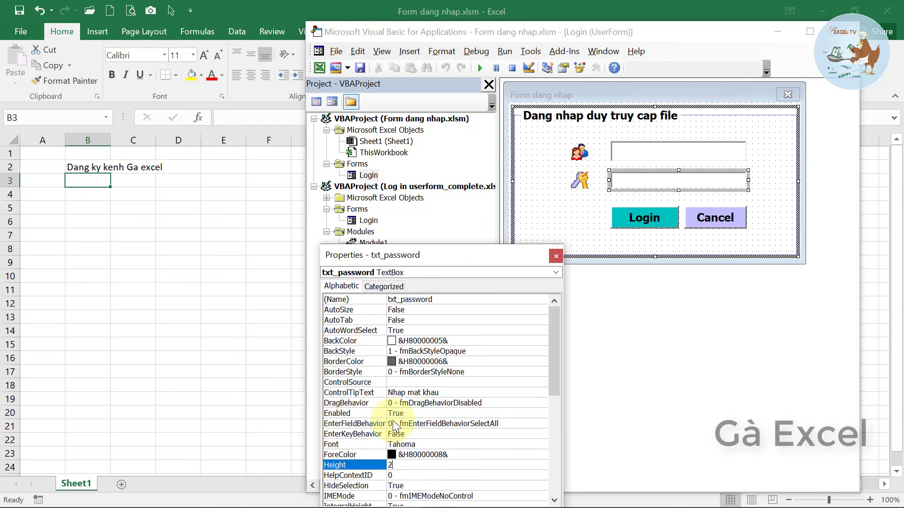
pyautogui.press('Return')
# Step: Set Height to 22 for the key and user icon images
pyautogui.click(587, 182)
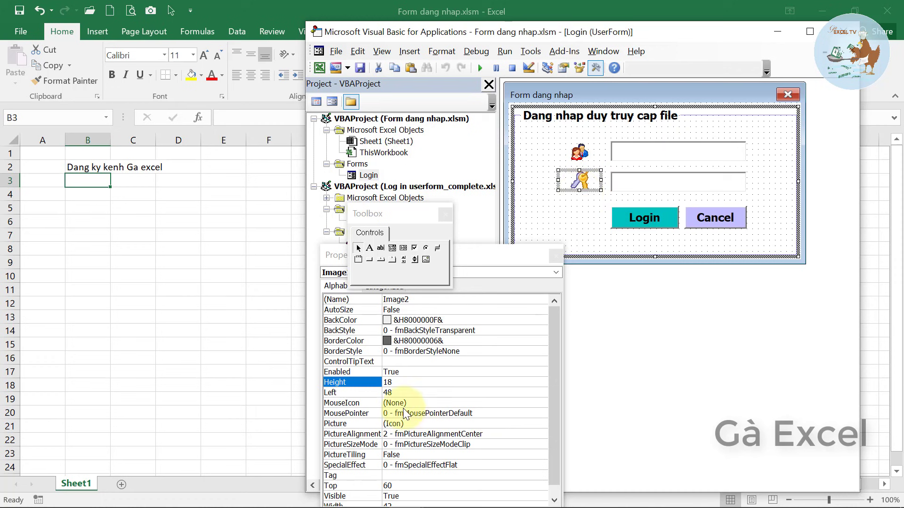
pyautogui.click(413, 382)
pyautogui.write('22')
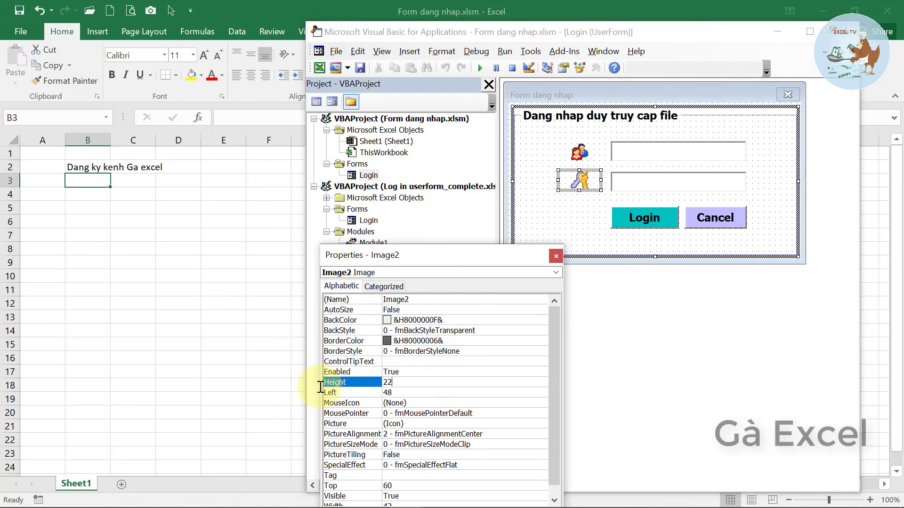
pyautogui.press('Return')
pyautogui.click(580, 147)
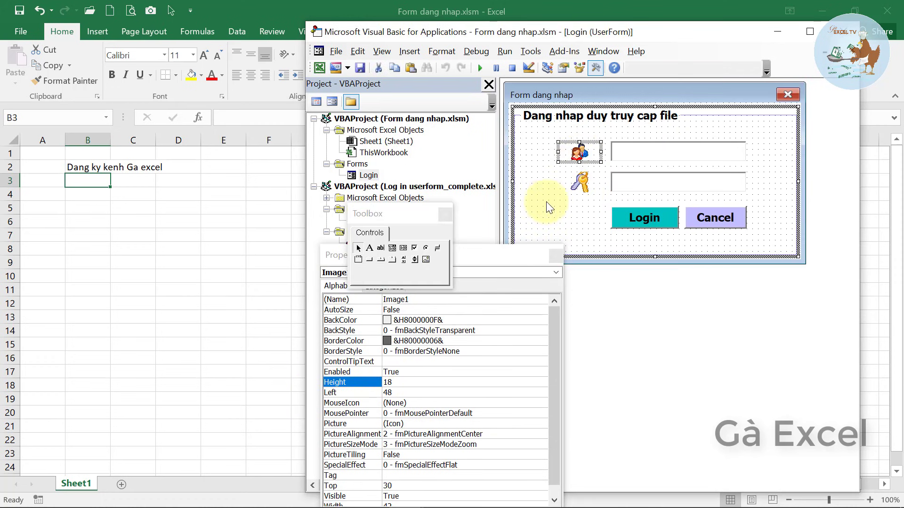
pyautogui.click(402, 382)
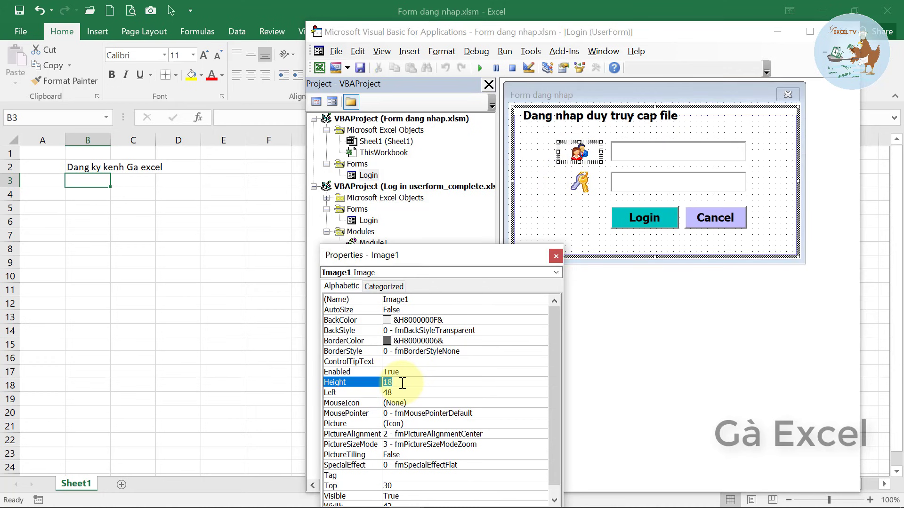
pyautogui.write('22')
pyautogui.press('Return')
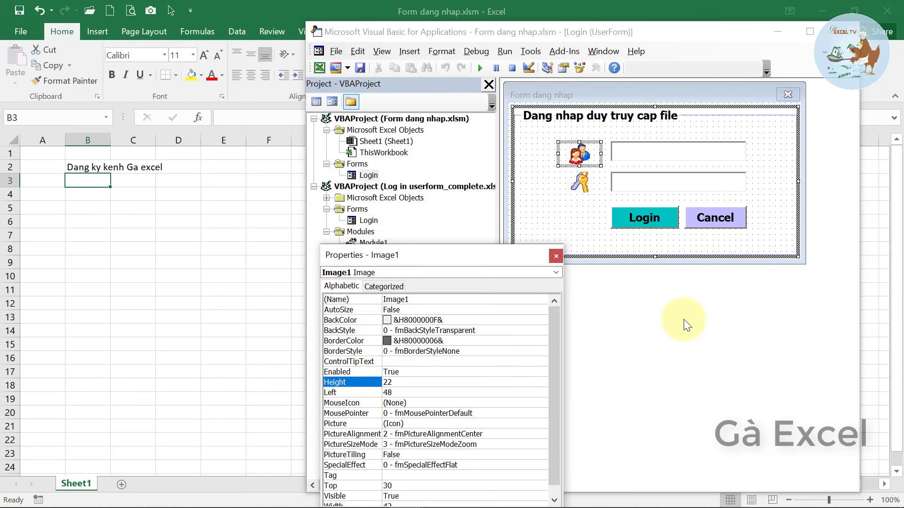
pyautogui.click(667, 332)
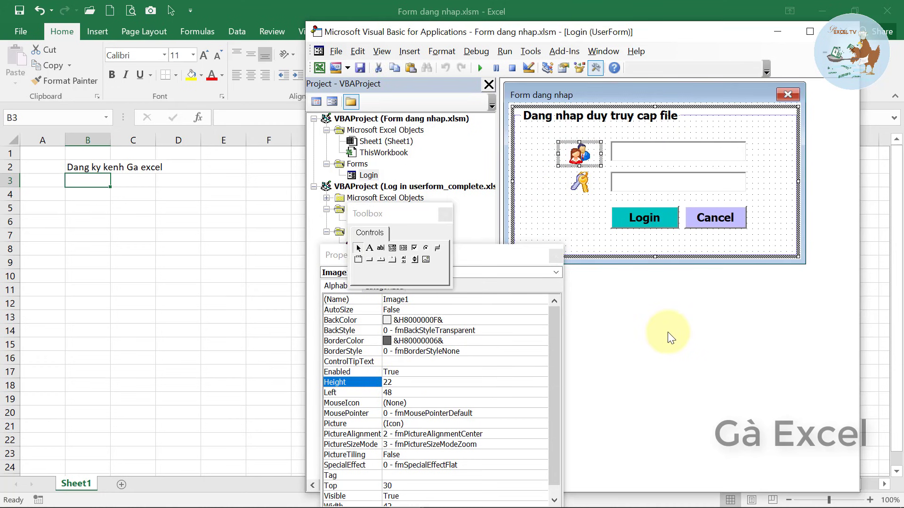
pyautogui.click(480, 68)
pyautogui.write('dsg')
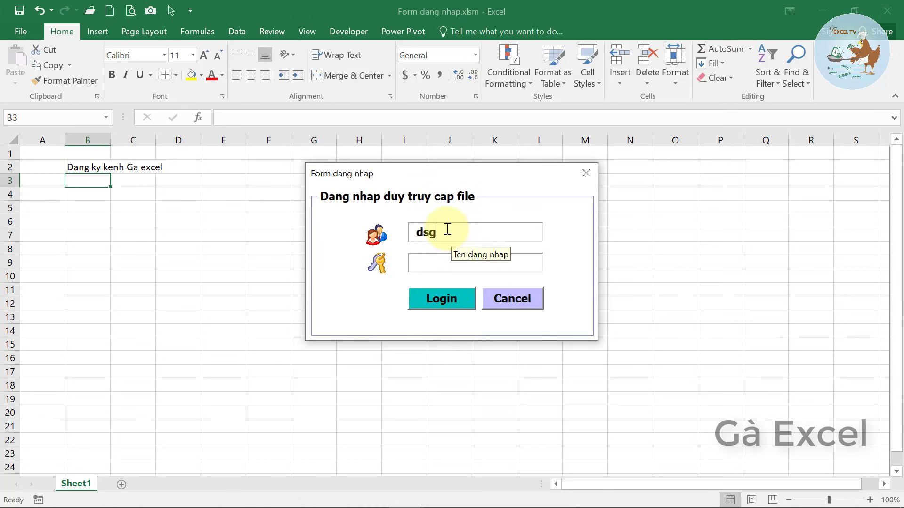
pyautogui.write('fgdgfdgd')
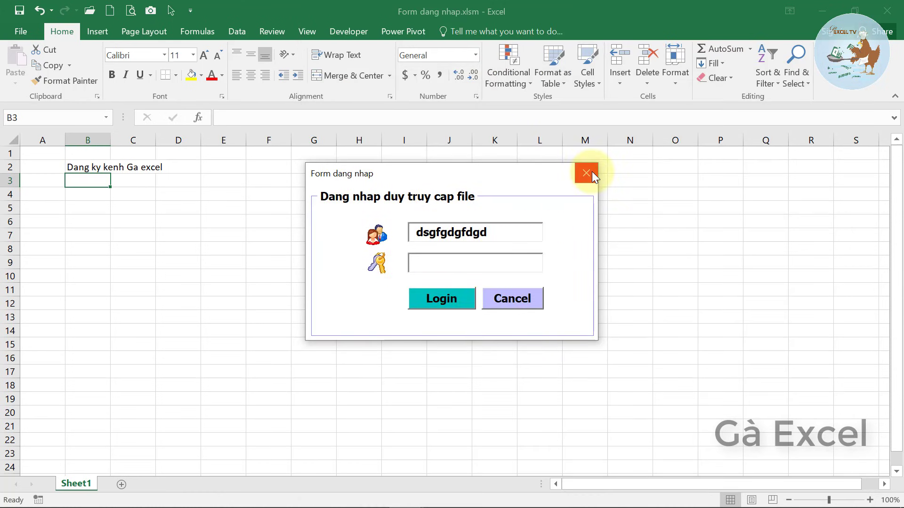
pyautogui.click(586, 173)
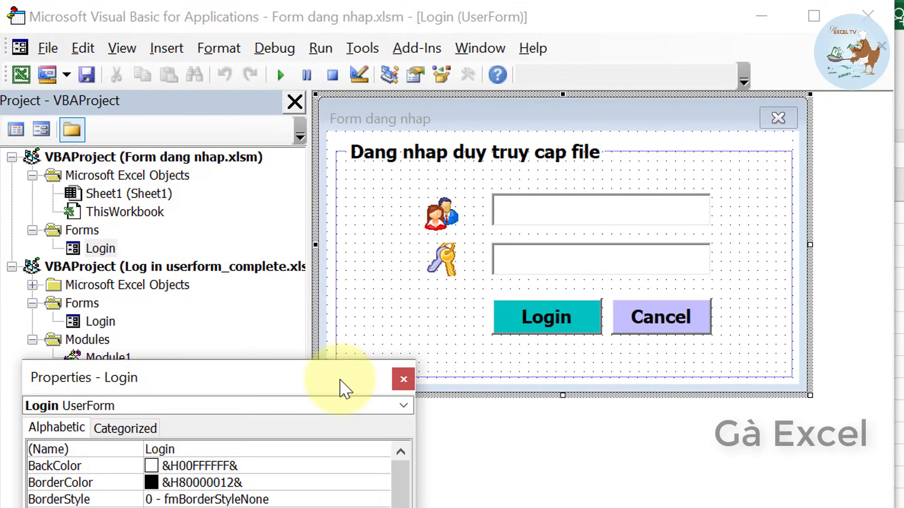
pyautogui.click(407, 392)
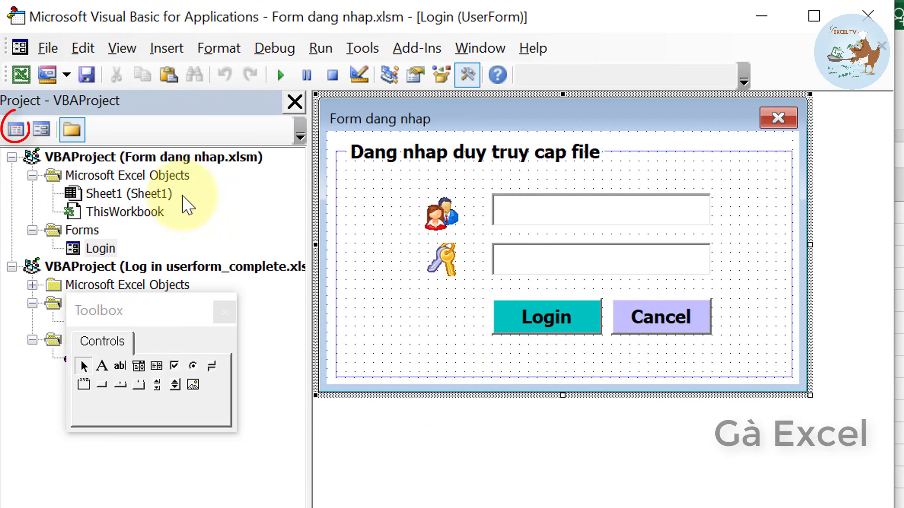
# Step: Create a UserForm_Initialize procedure in the Login code and delete the empty UserForm_Click
pyautogui.click(10, 132)
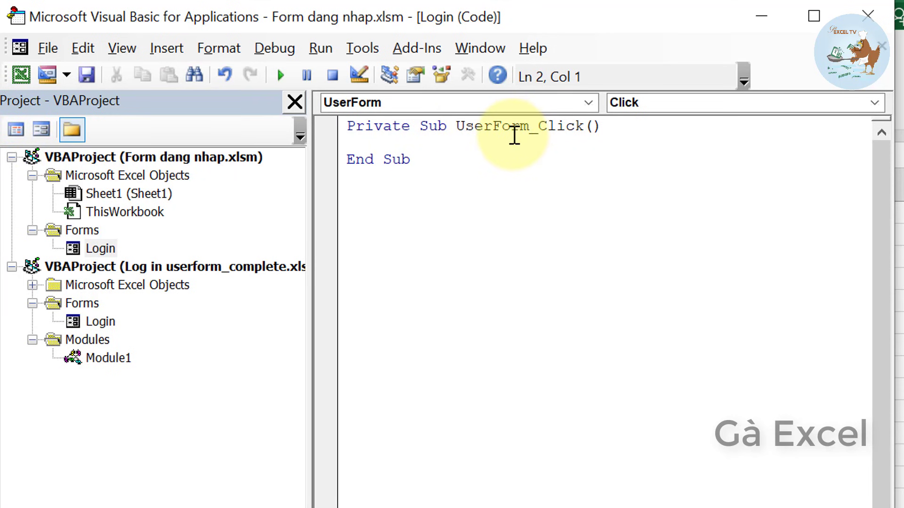
pyautogui.click(425, 108)
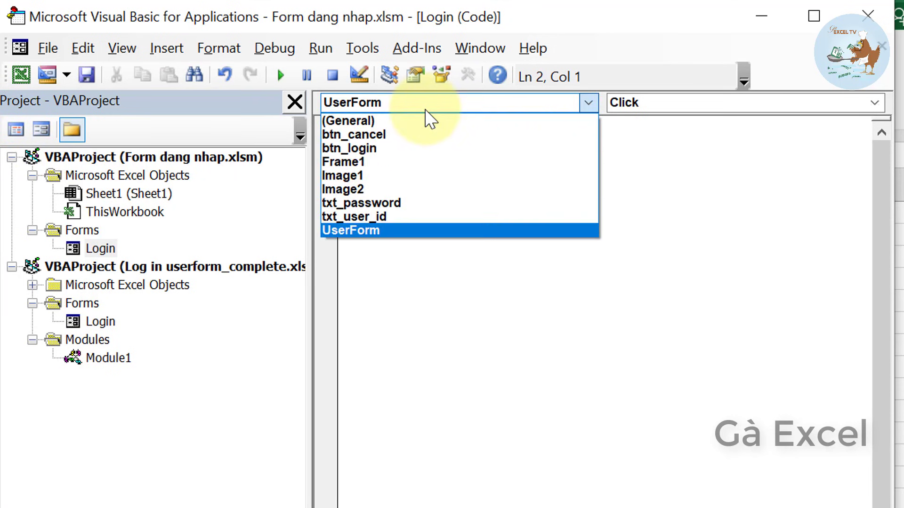
pyautogui.click(370, 230)
pyautogui.click(667, 104)
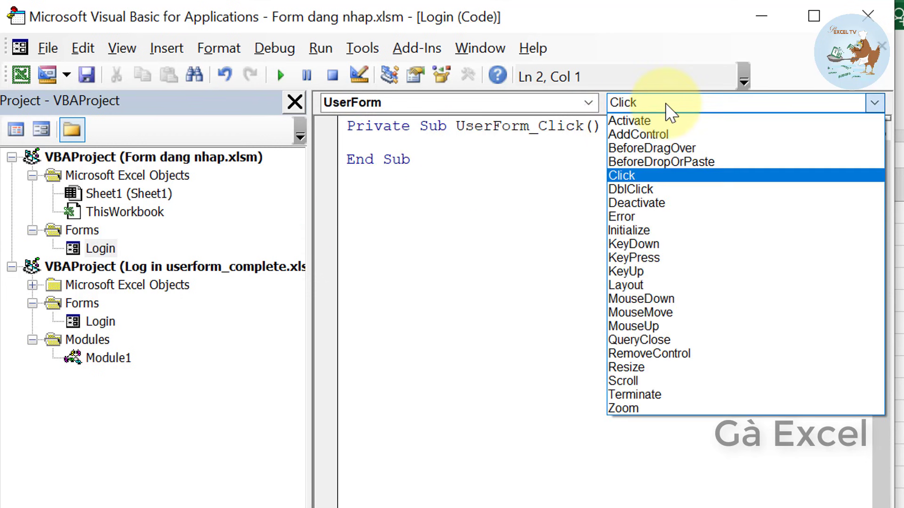
pyautogui.click(645, 233)
pyautogui.click(406, 158)
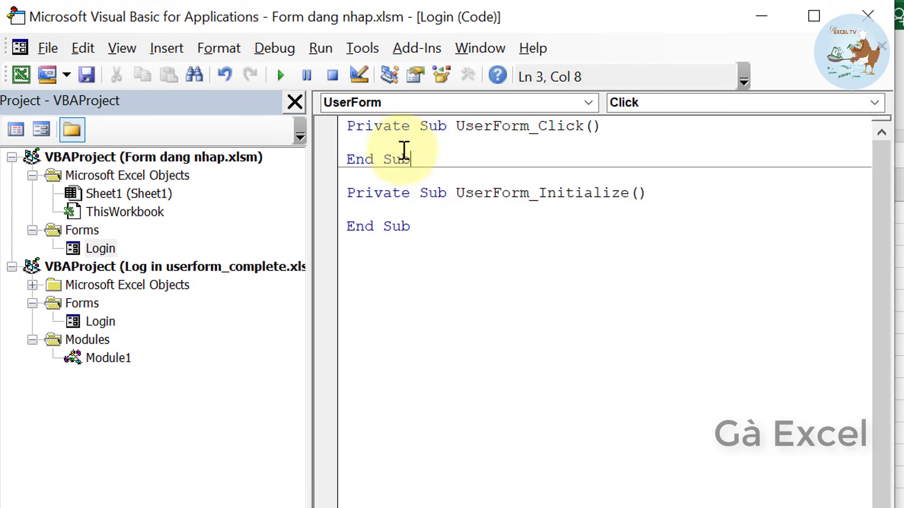
pyautogui.moveTo(404, 151); pyautogui.dragTo(299, 114)
pyautogui.press('Delete')
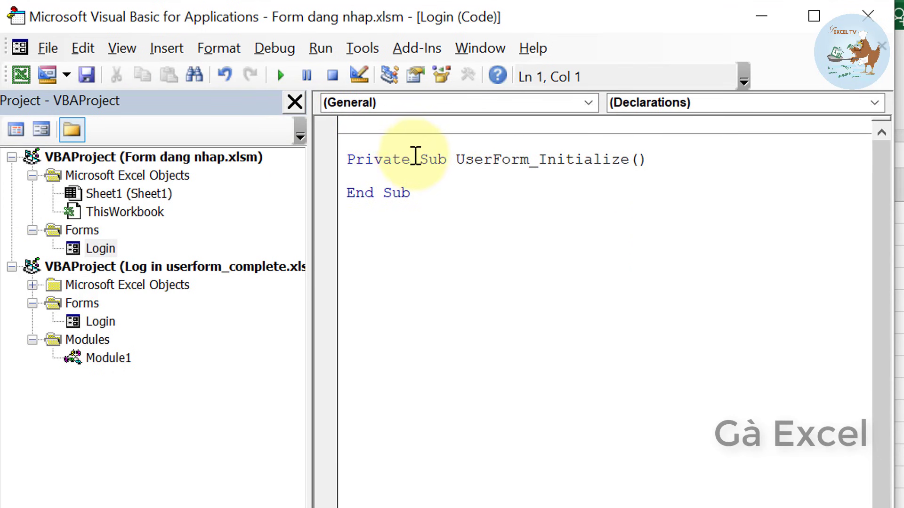
# Step: Add lines clearing Me.txt_user_id.Value and Me.txt_password.Value in Initialize
pyautogui.click(393, 182)
pyautogui.write('me')
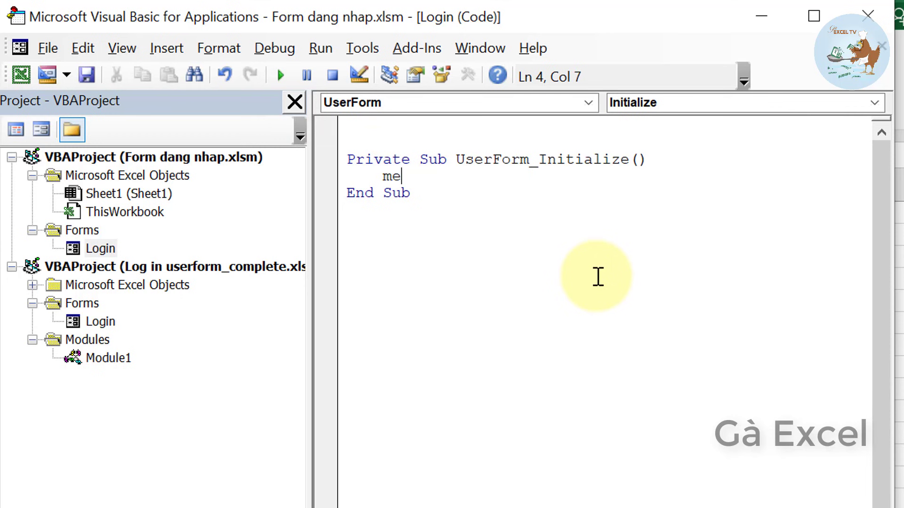
pyautogui.write('.tx')
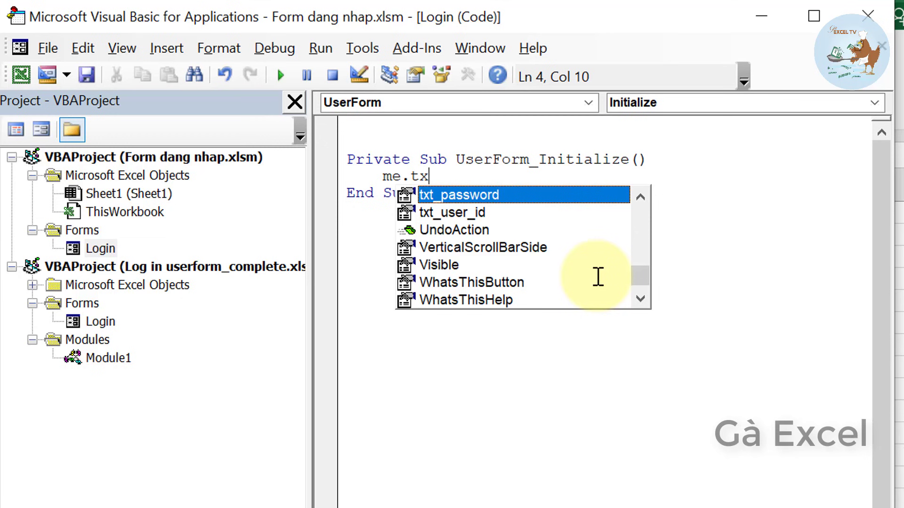
pyautogui.press('Down')
pyautogui.press('Tab')
pyautogui.write('.va')
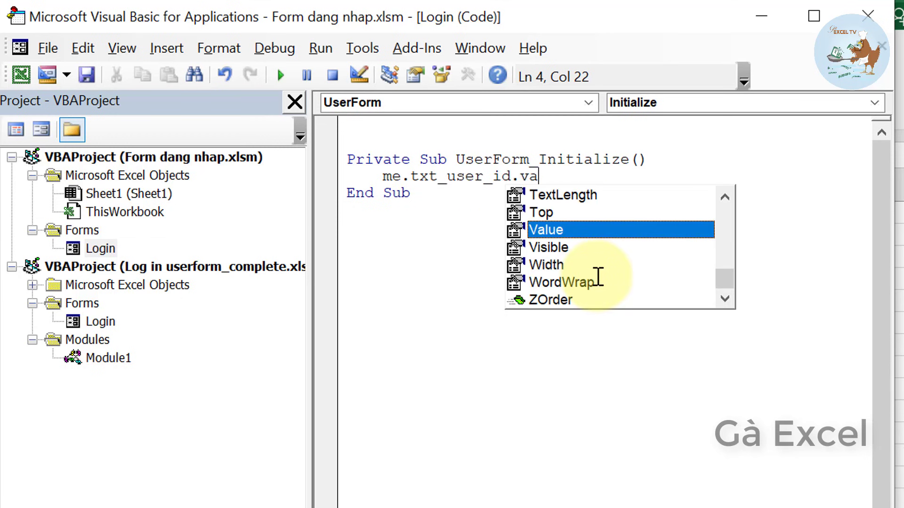
pyautogui.press('Tab')
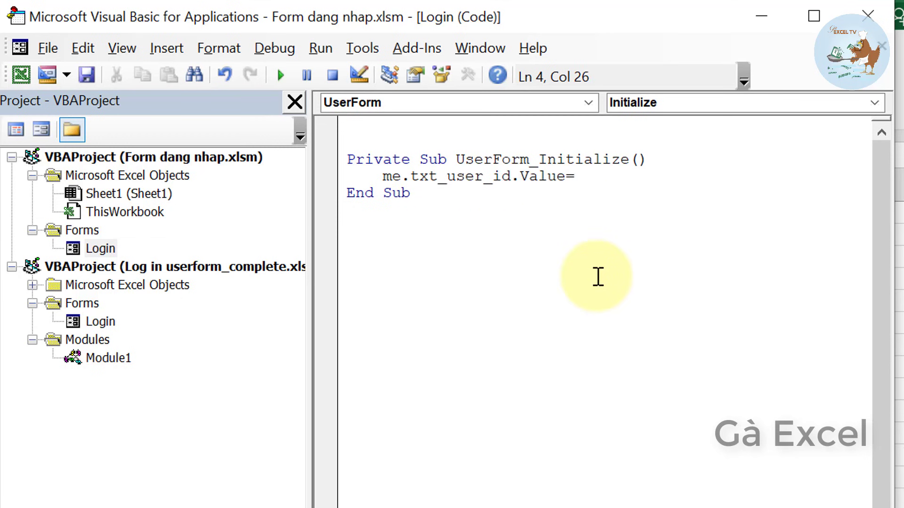
pyautogui.press('Return')
pyautogui.write('me')
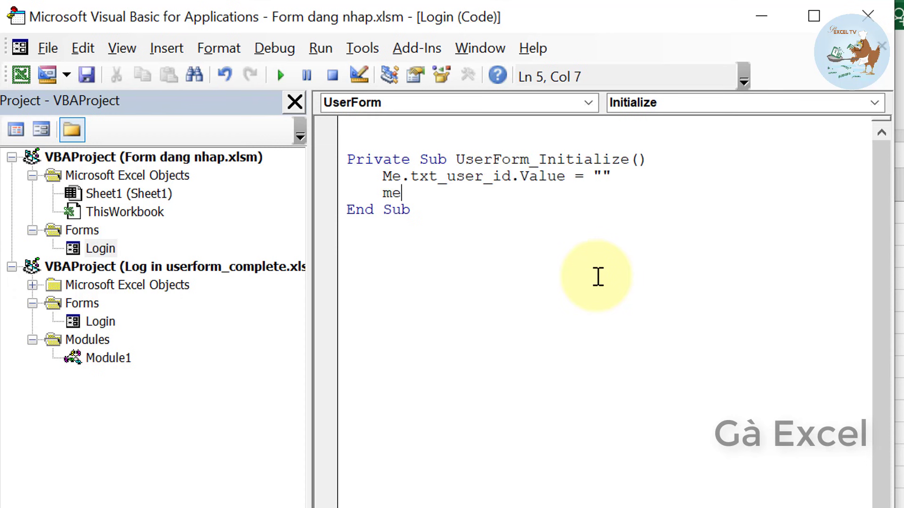
pyautogui.write('.txt')
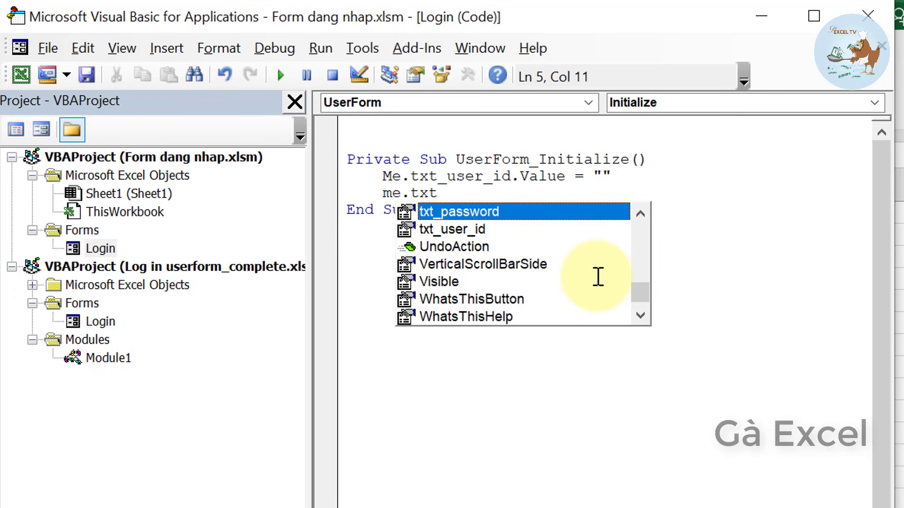
pyautogui.press('Tab')
pyautogui.write('.val')
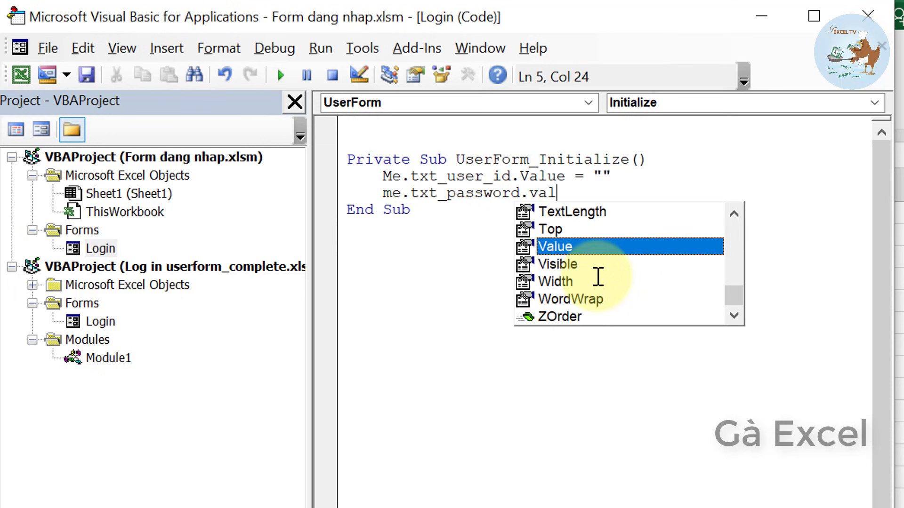
pyautogui.press('Tab')
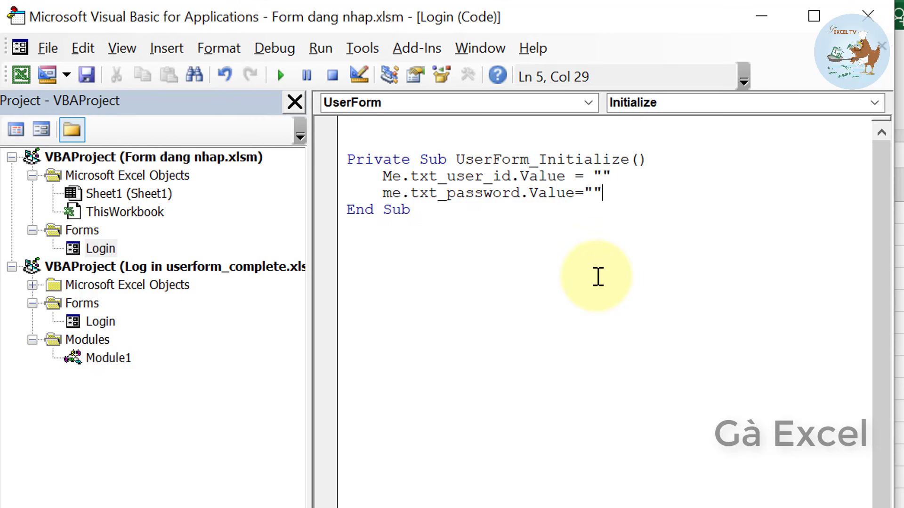
pyautogui.press('Return')
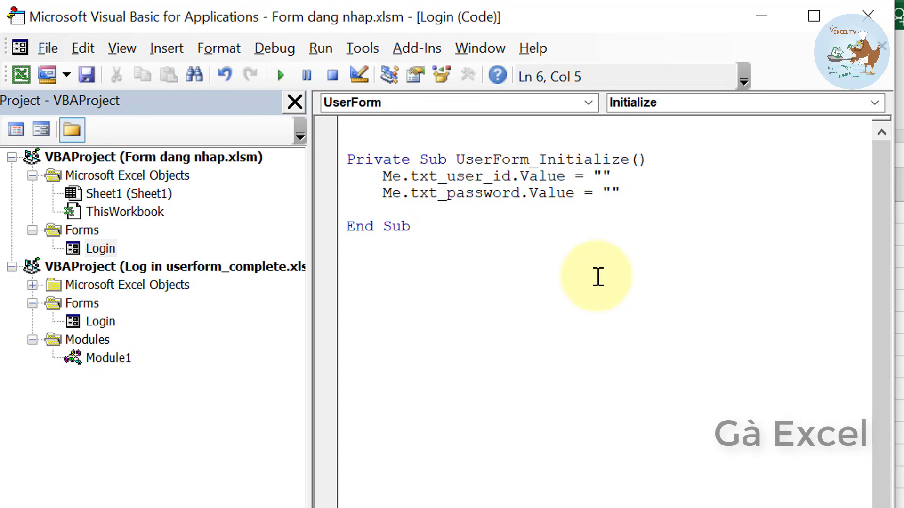
# Step: Add Me.txt_user_id.SetFocus as the final line of UserForm_Initialize
pyautogui.press('Return')
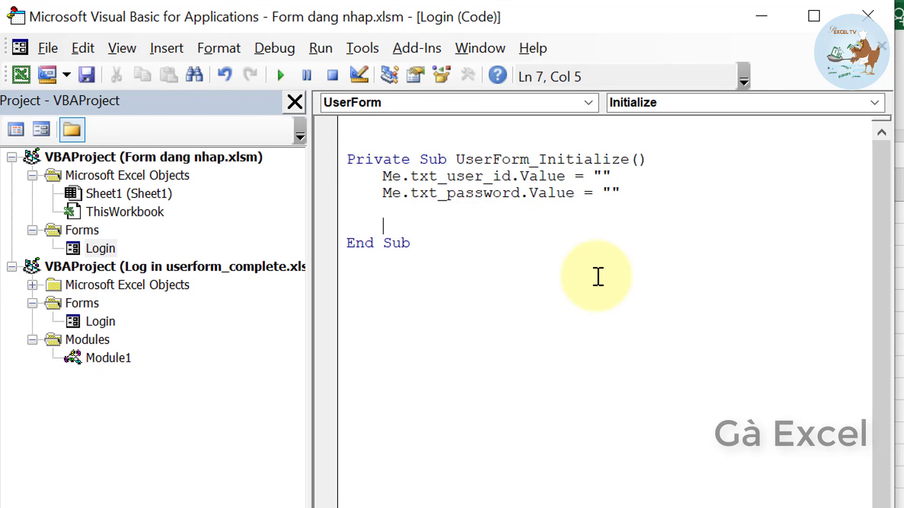
pyautogui.write('me.txt')
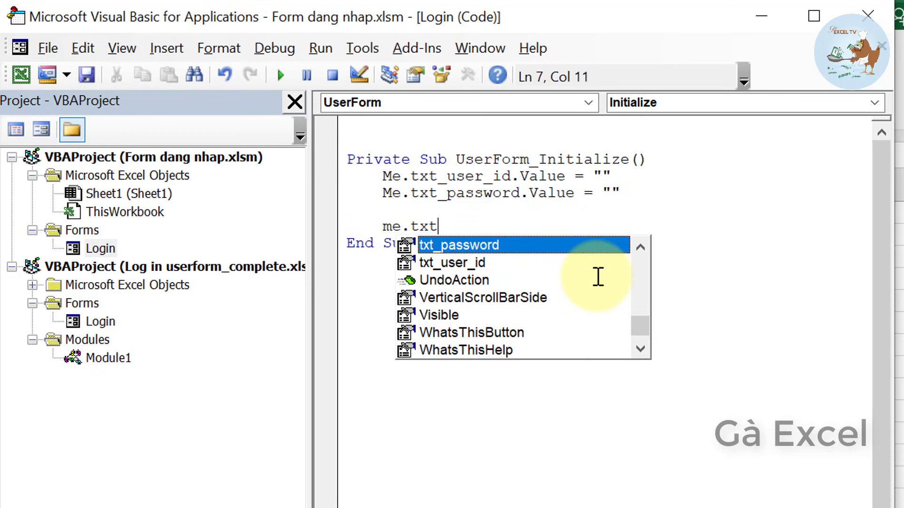
pyautogui.write('_user')
pyautogui.press('Tab')
pyautogui.write('.s')
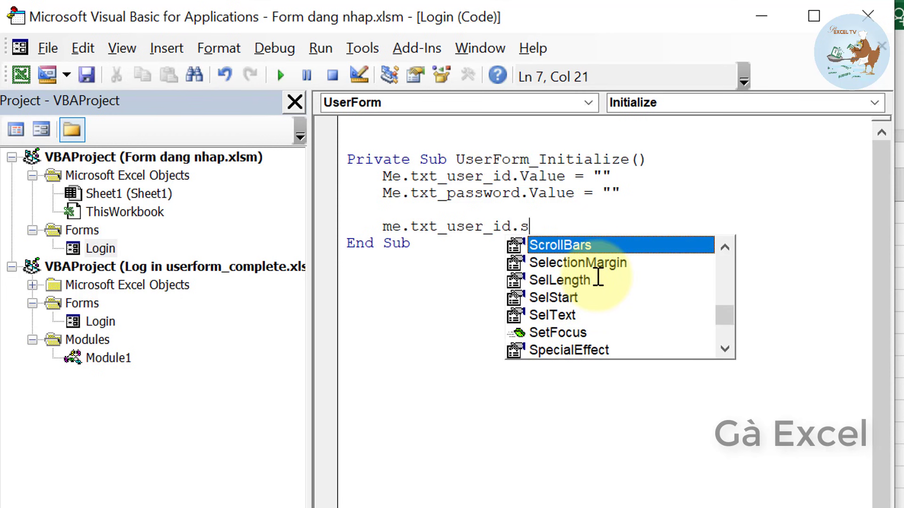
pyautogui.write('et')
pyautogui.press('Tab')
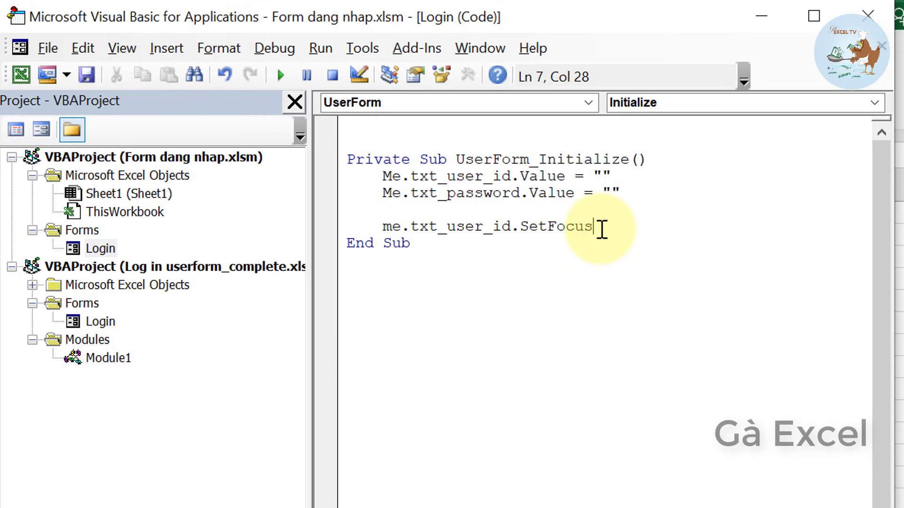
pyautogui.click(609, 282)
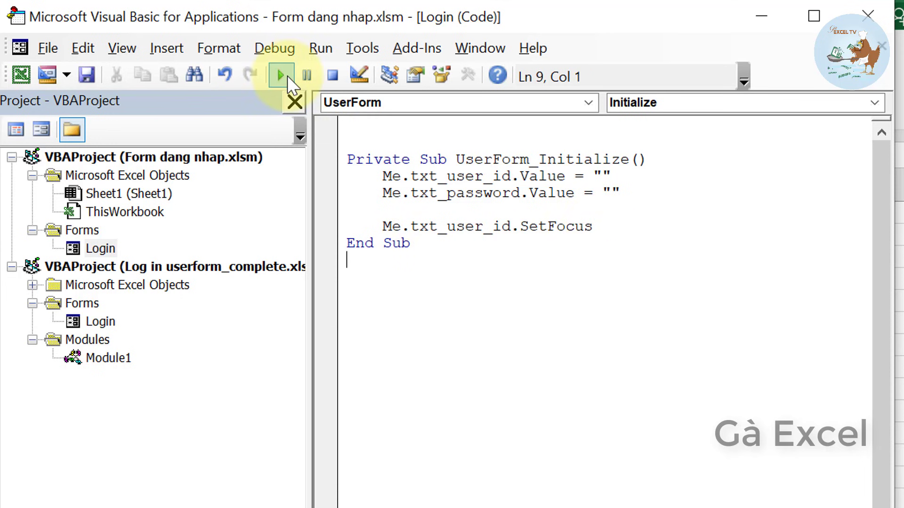
# Step: Run the login form to check it opens with empty fields, then close it
pyautogui.click(288, 76)
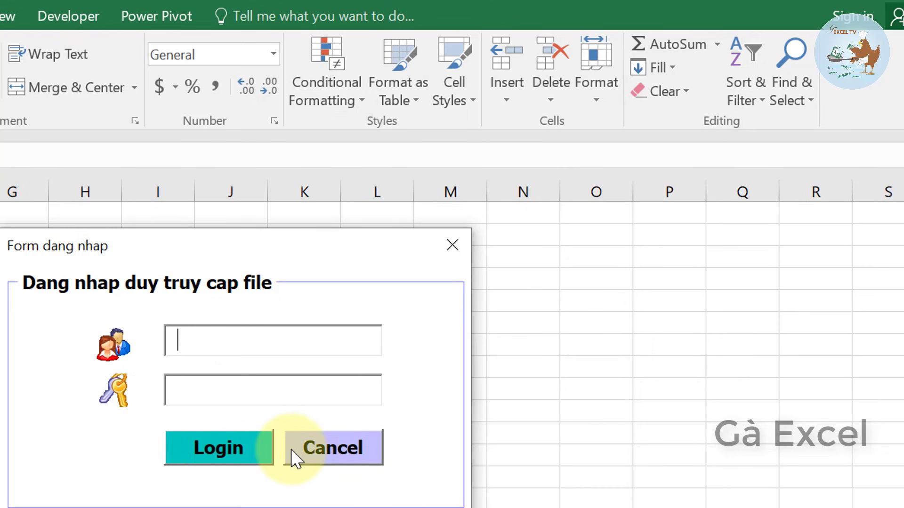
pyautogui.click(453, 249)
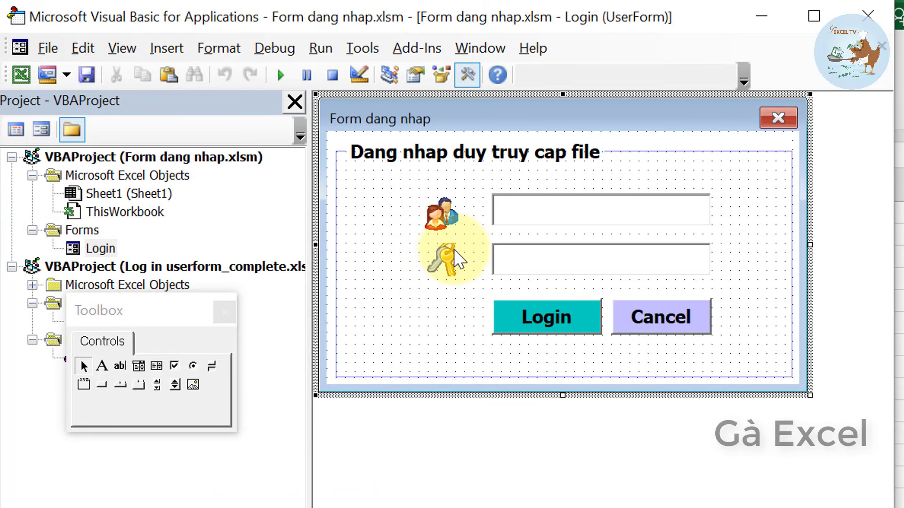
# Step: Set the Cancel button's ControlTipText to 'Nhan vao day de thoat'
pyautogui.click(657, 321)
pyautogui.rightClick(658, 321)
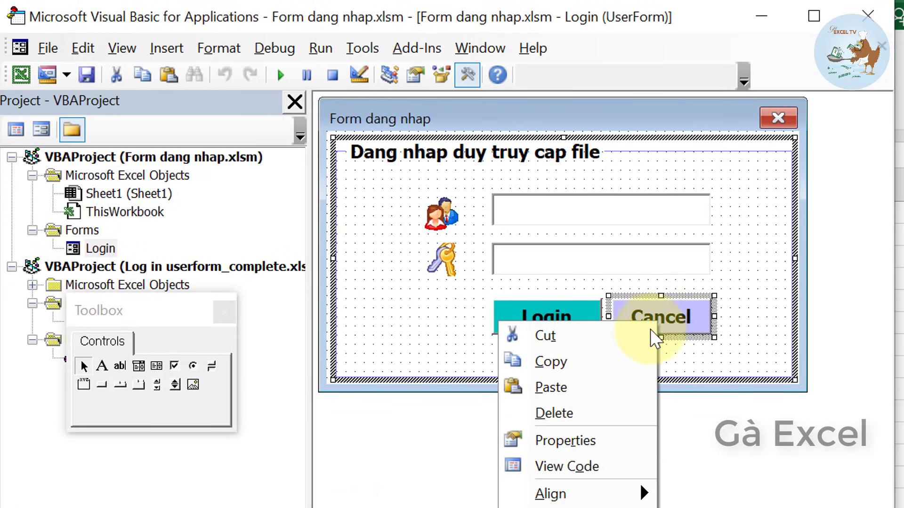
pyautogui.click(600, 440)
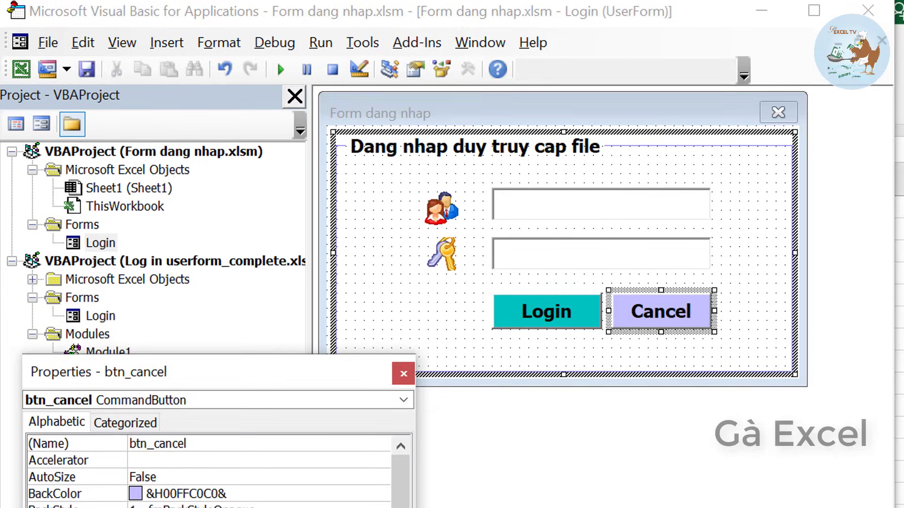
pyautogui.click(170, 288)
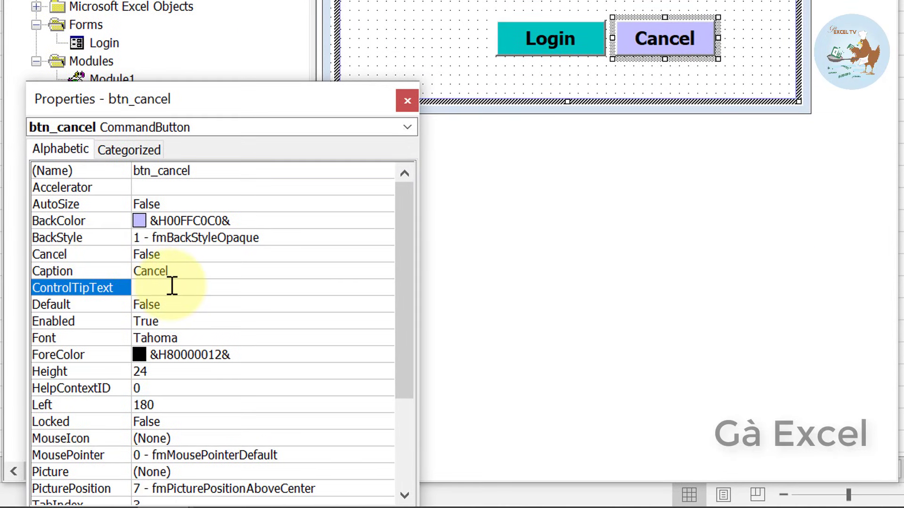
pyautogui.write('Nhan vao day ')
pyautogui.write('de thoat')
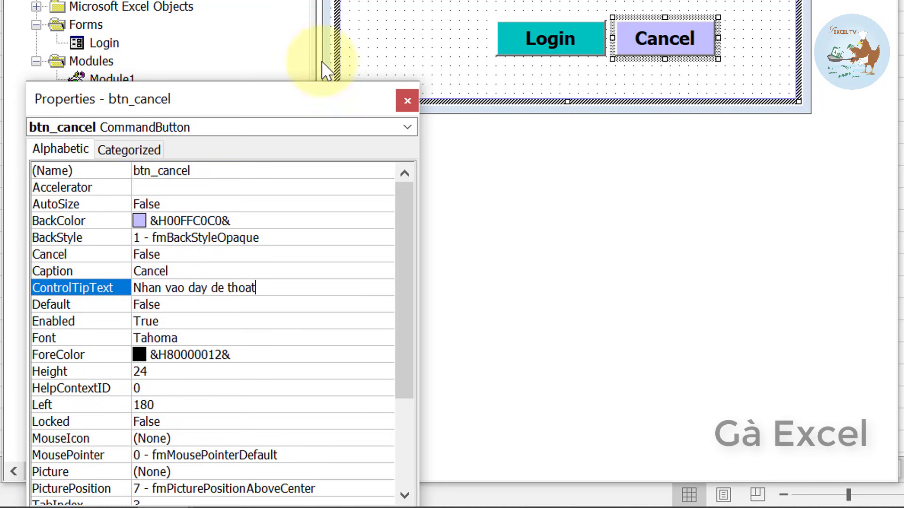
# Step: Set the Login button's ControlTipText to 'Nhan vao day de dang nhap'
pyautogui.click(564, 36)
pyautogui.click(163, 277)
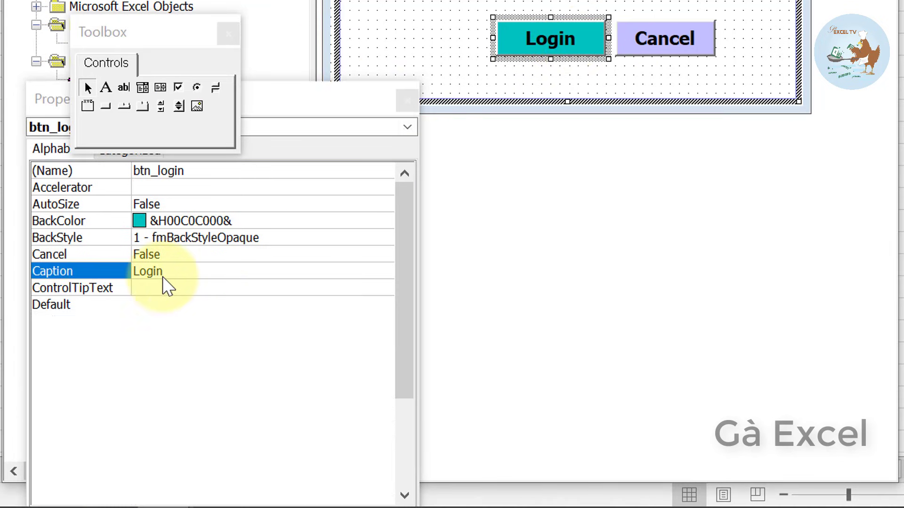
pyautogui.click(157, 288)
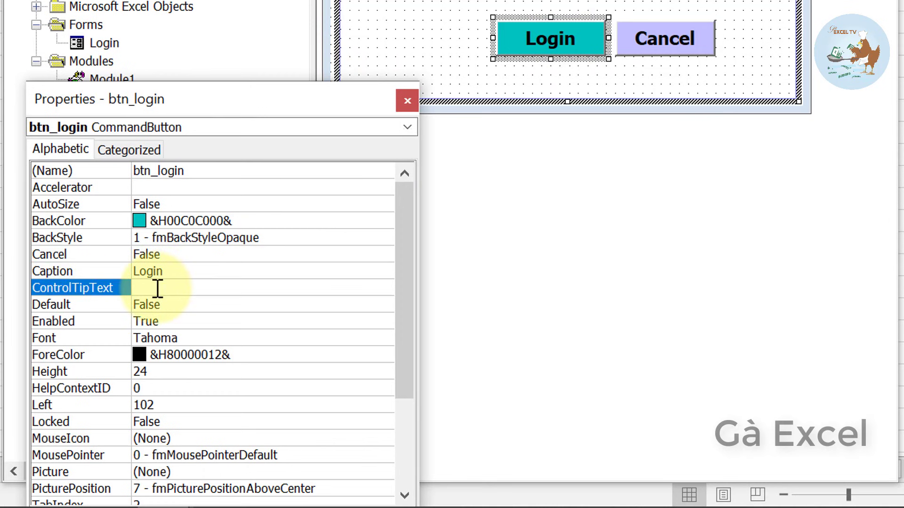
pyautogui.write('Nhan vao')
pyautogui.write(' day de dang nhap')
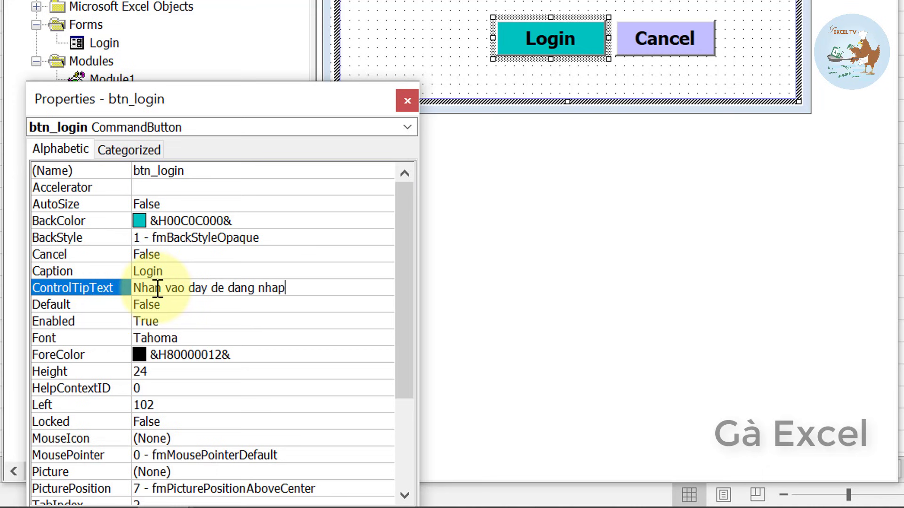
pyautogui.click(408, 101)
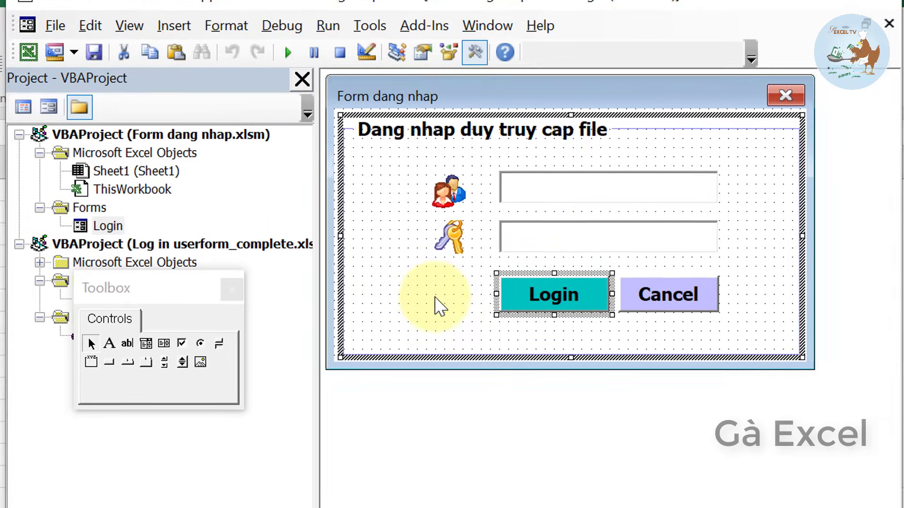
pyautogui.click(433, 299)
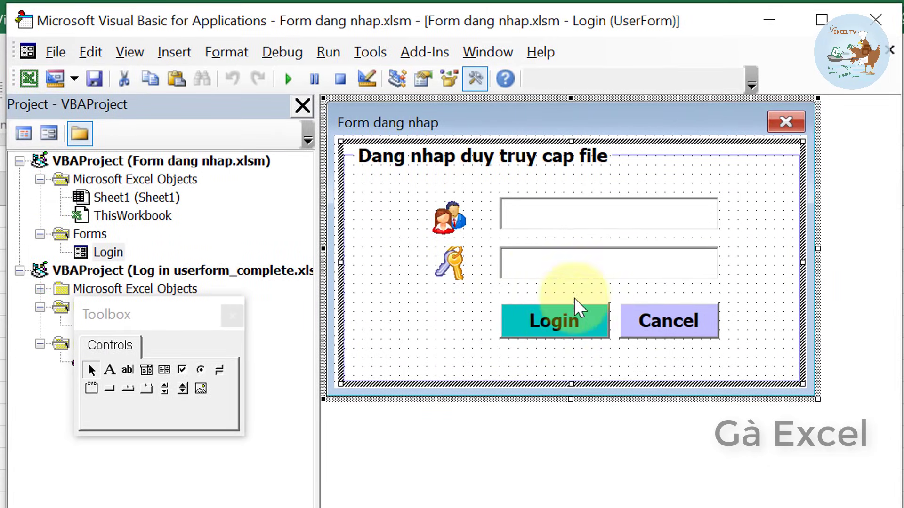
# Step: Create the btn_login_Click procedure declaring user_id and password As String
pyautogui.doubleClick(558, 320)
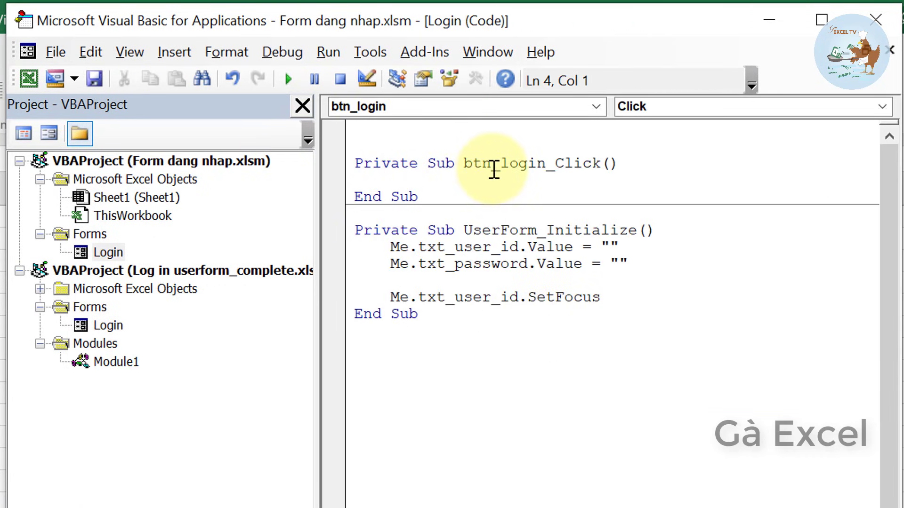
pyautogui.press('Tab')
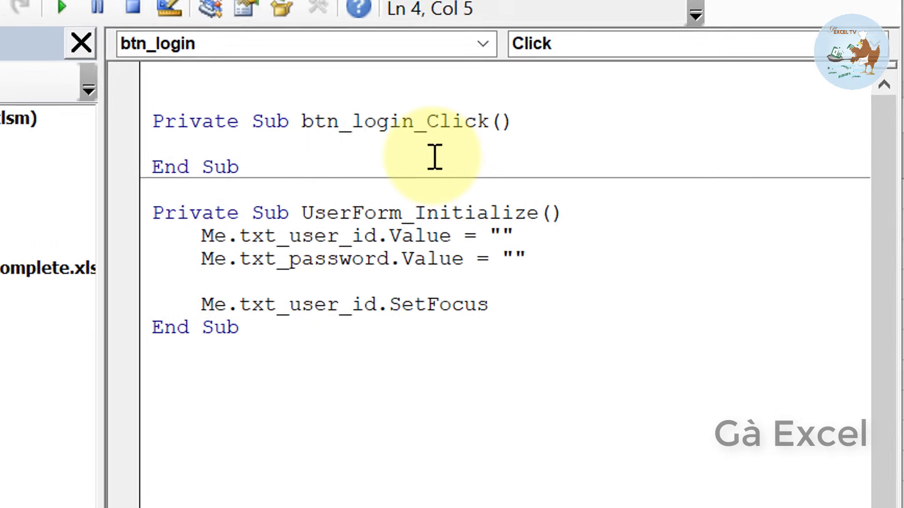
pyautogui.write('dim ')
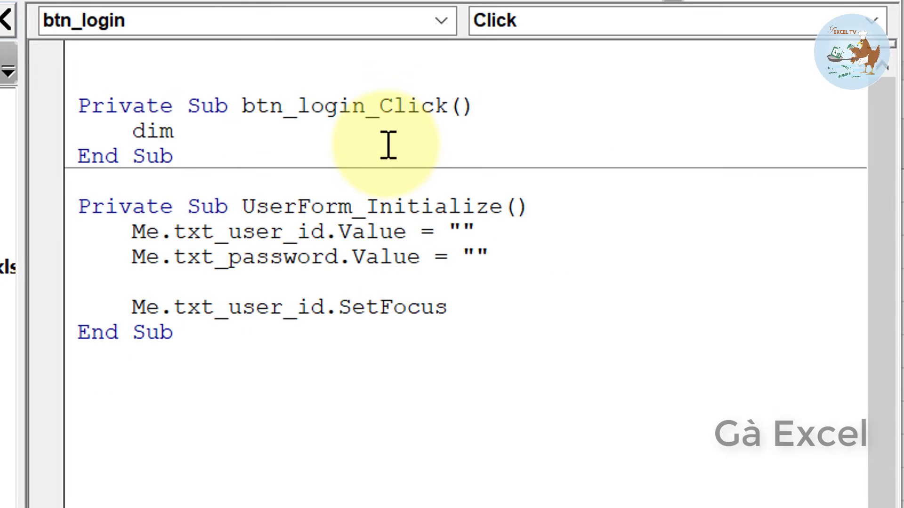
pyautogui.write('user')
pyautogui.write('_id as s')
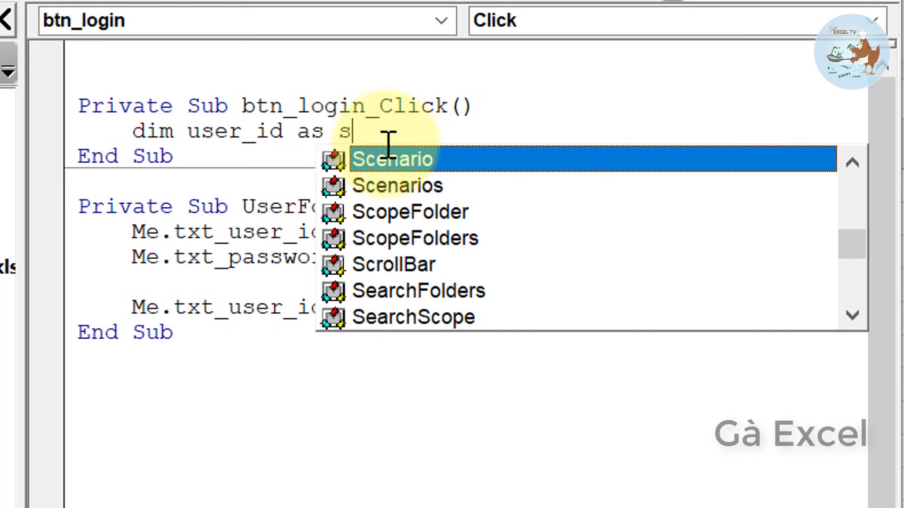
pyautogui.write('tring')
pyautogui.press('Tab')
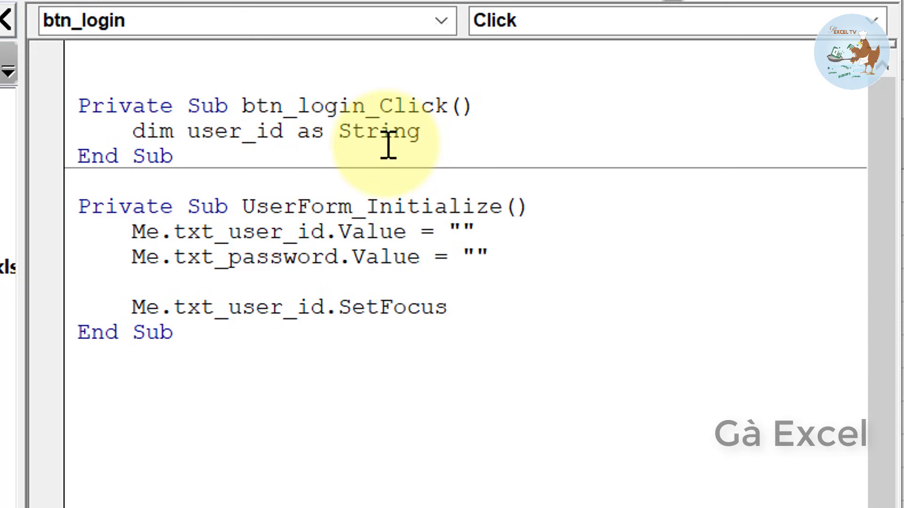
pyautogui.press('Return')
pyautogui.press('Return')
pyautogui.press('Up')
pyautogui.write('do')
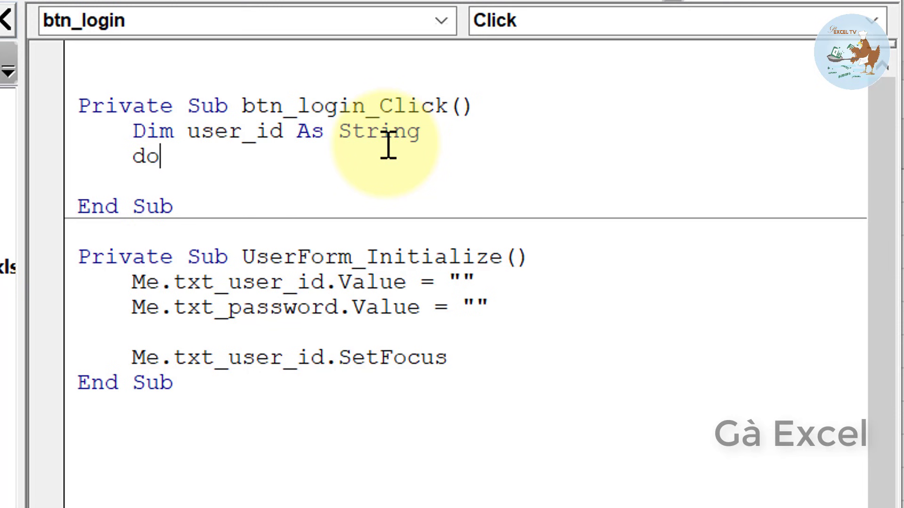
pyautogui.press('BackSpace')
pyautogui.write('im passwo')
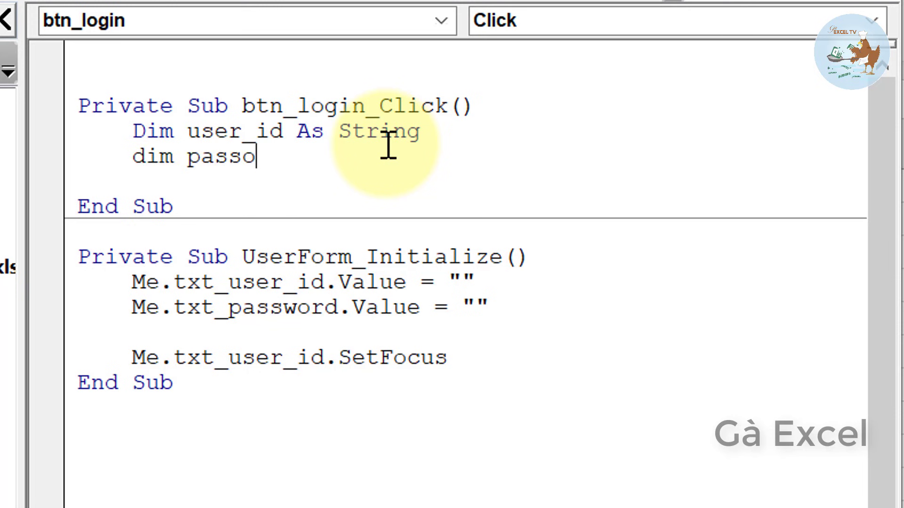
pyautogui.press('BackSpace')
pyautogui.write('word ')
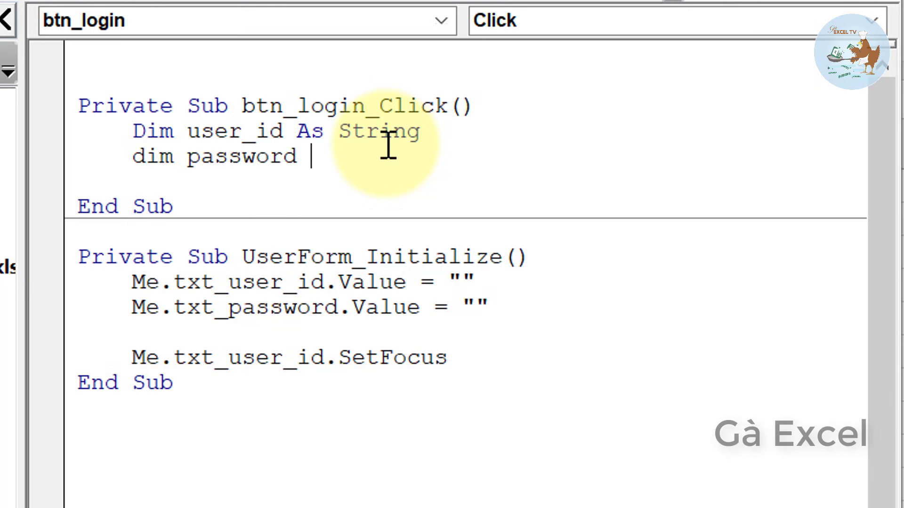
pyautogui.write('as string')
pyautogui.press('Return')
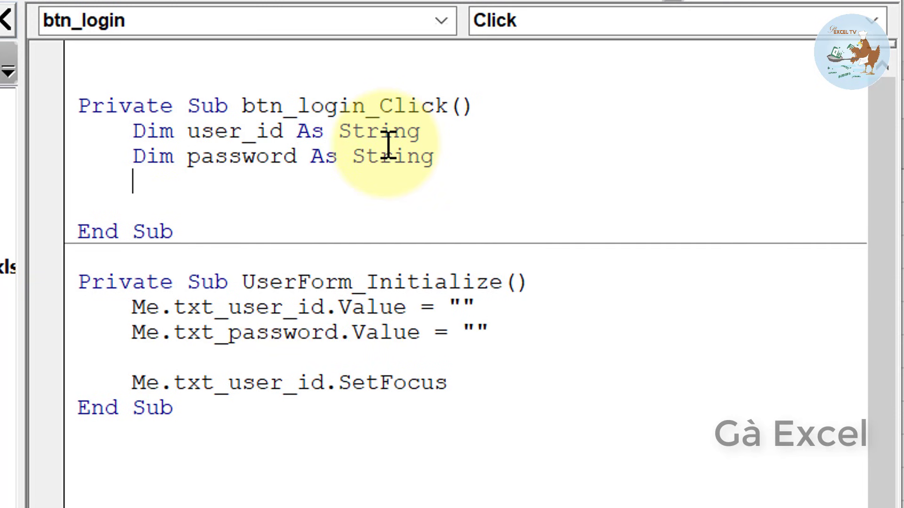
pyautogui.press('Return')
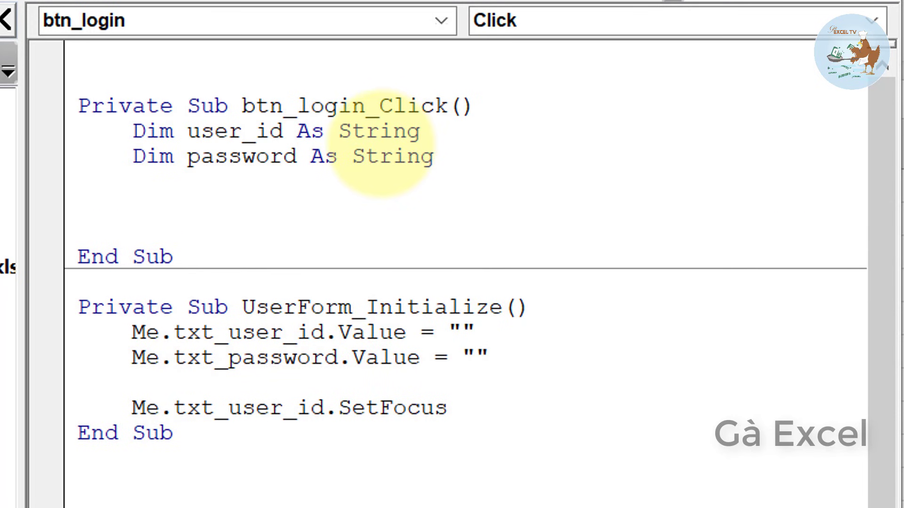
# Step: Assign user_id = Me.txt_user_id.Value
pyautogui.write('s')
pyautogui.press('BackSpace')
pyautogui.write('user')
pyautogui.hotkey('ctrl', 'space')
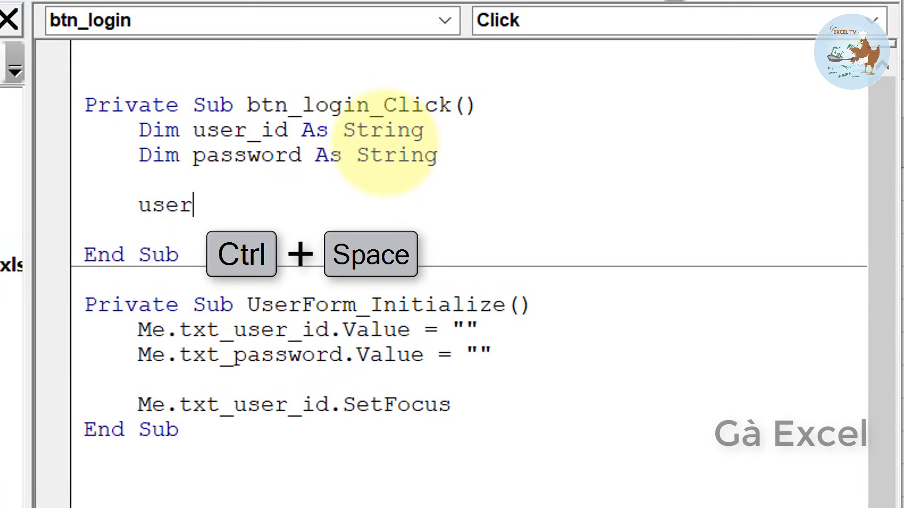
pyautogui.press('Tab')
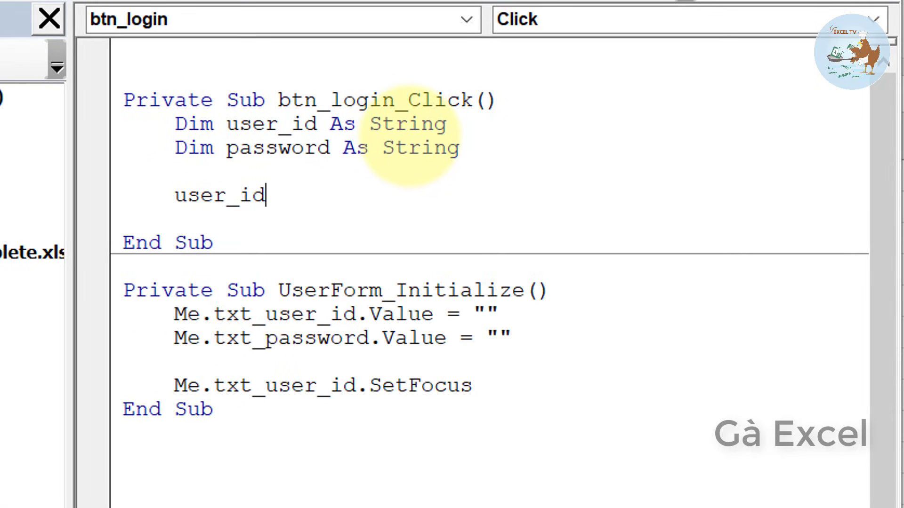
pyautogui.write('=')
pyautogui.write('me.tx')
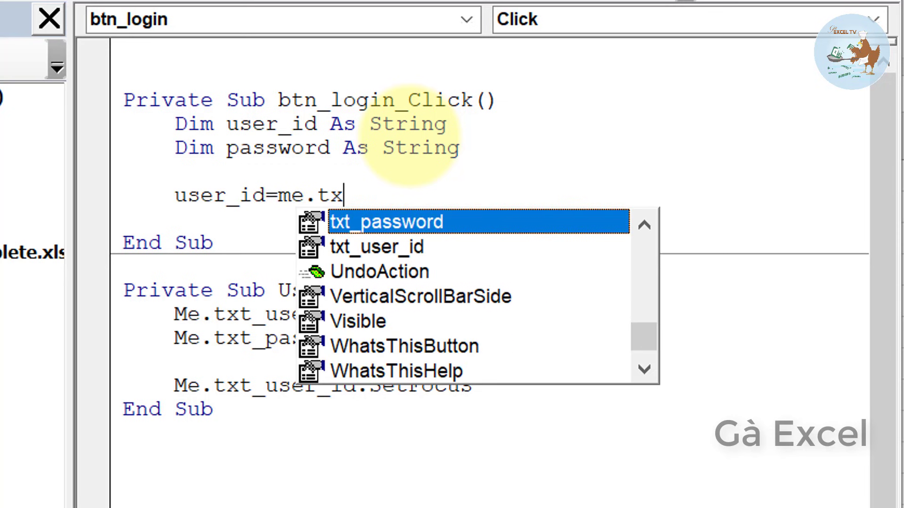
pyautogui.write('t')
pyautogui.write('_u')
pyautogui.press('Tab')
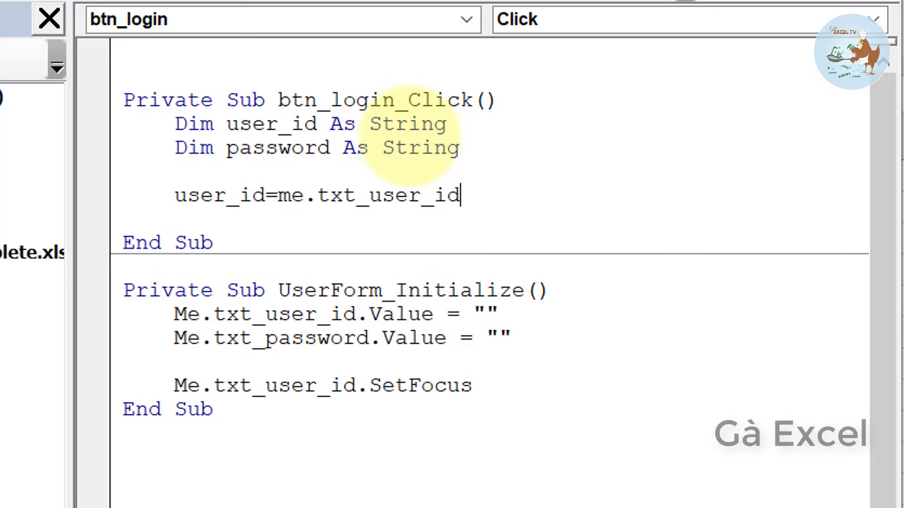
pyautogui.write('.val')
pyautogui.press('Tab')
pyautogui.press('Return')
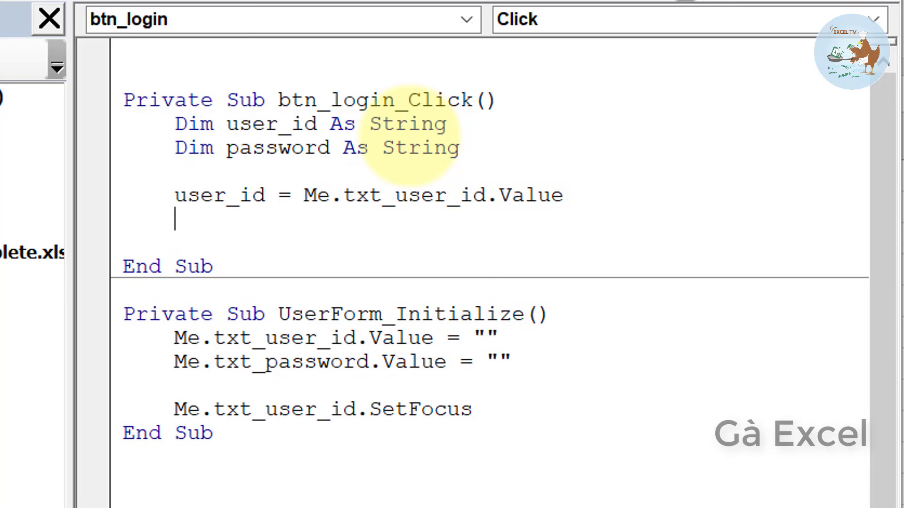
# Step: Assign password = Me.txt_password.Value and leave a blank line below
pyautogui.write('pas')
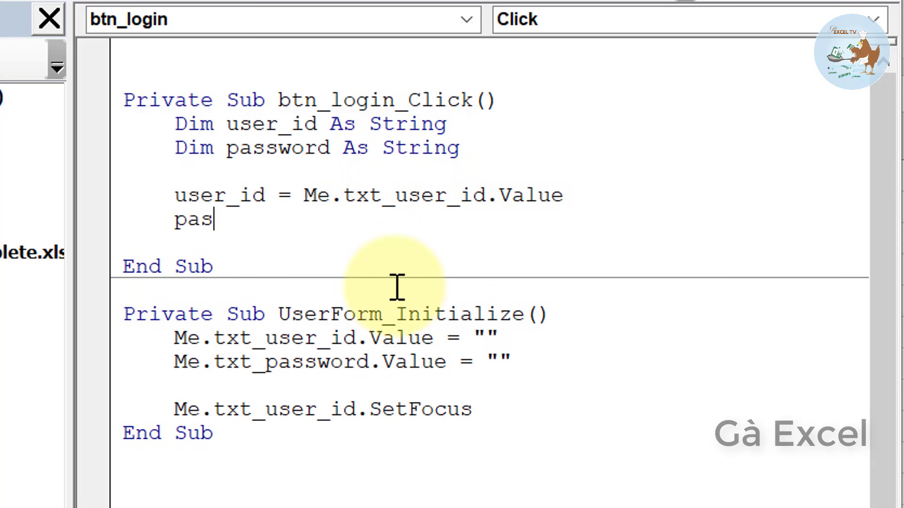
pyautogui.hotkey('ctrl', 'space')
pyautogui.press('Tab')
pyautogui.write('=')
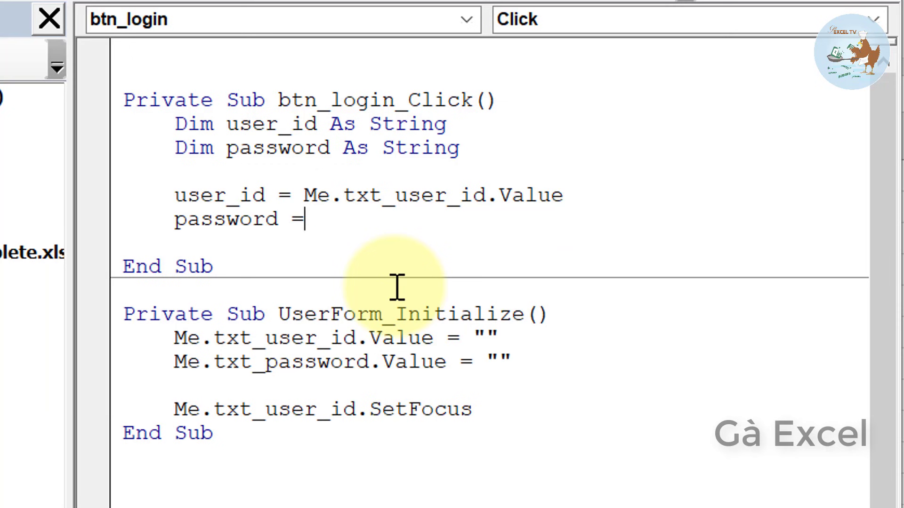
pyautogui.write(' me.tx')
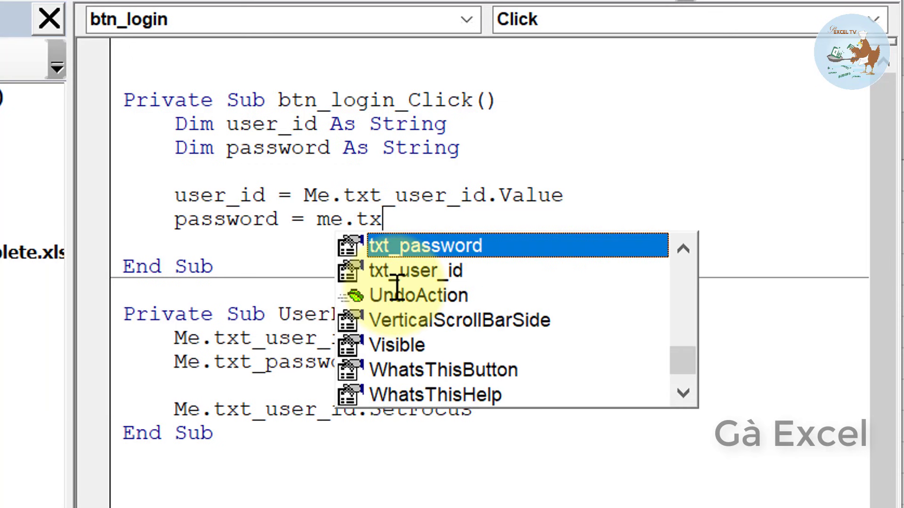
pyautogui.press('Tab')
pyautogui.write('.v')
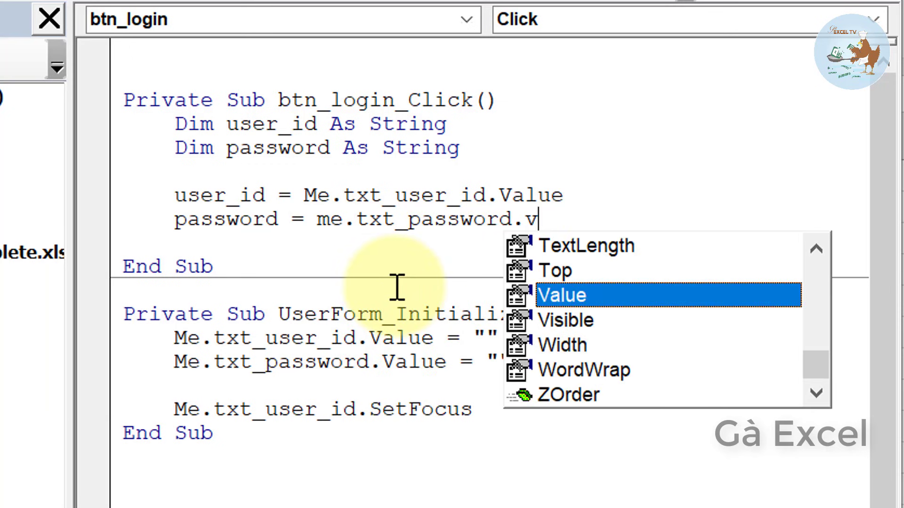
pyautogui.press('Tab')
pyautogui.press('Return')
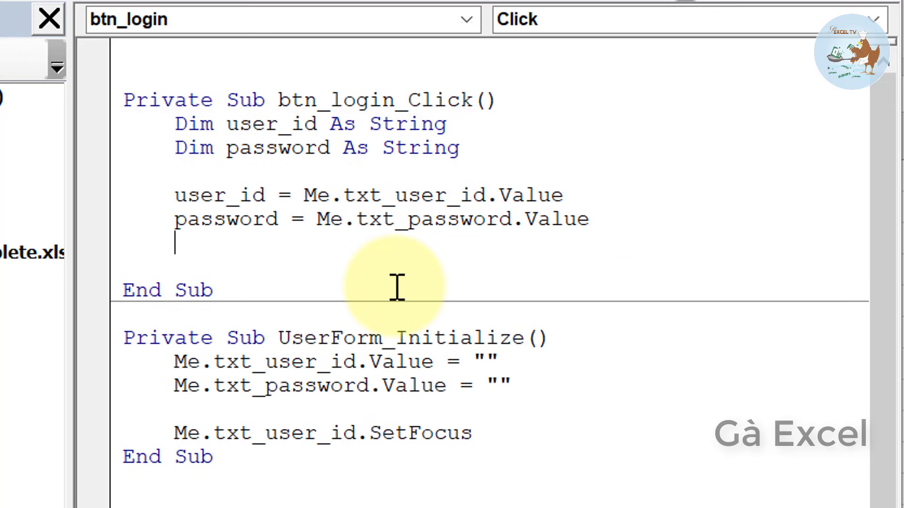
pyautogui.press('Return')
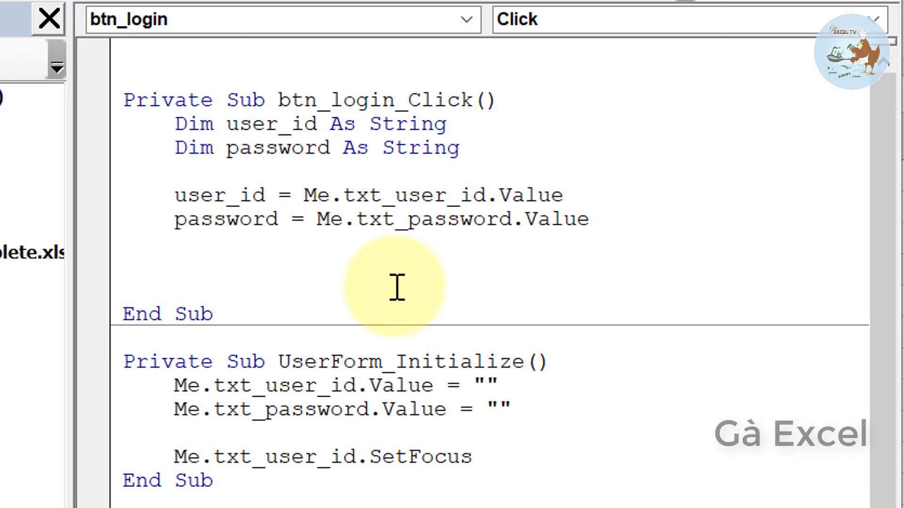
# Step: Begin the If condition testing user_id = "admin" together with its password
pyautogui.write('if ')
pyautogui.write('(')
pyautogui.write('usr')
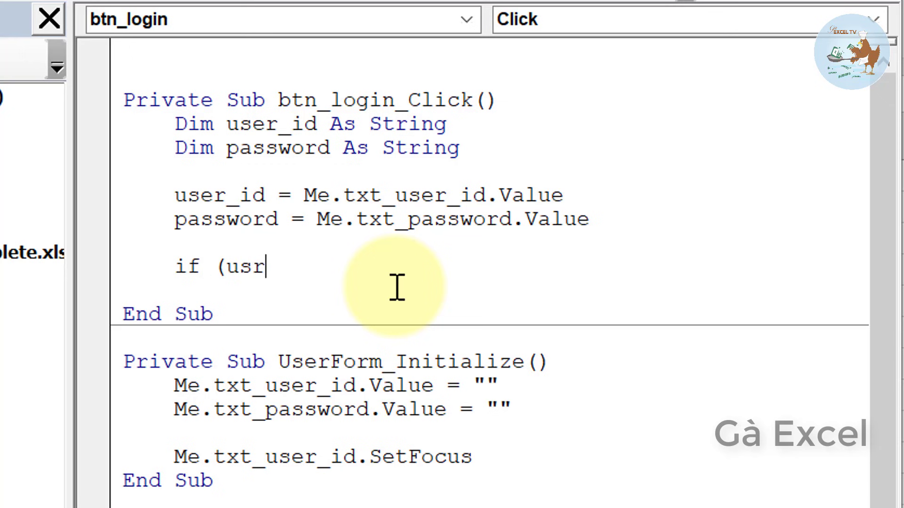
pyautogui.press('BackSpace')
pyautogui.press('BackSpace')
pyautogui.hotkey('ctrl', 'space')
pyautogui.press('Tab')
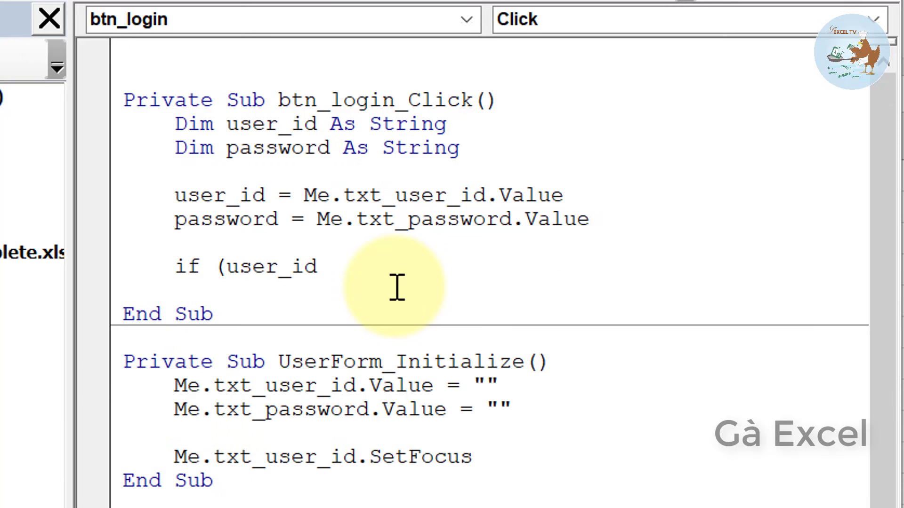
pyautogui.write('="')
pyautogui.write('admin')
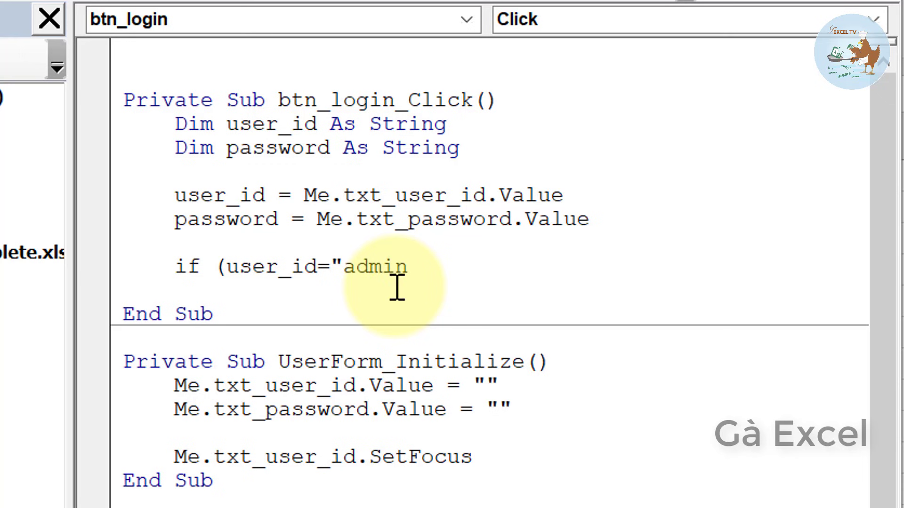
pyautogui.write('"')
pyautogui.write(' and ')
pyautogui.write('pas')
pyautogui.hotkey('ctrl', 'space')
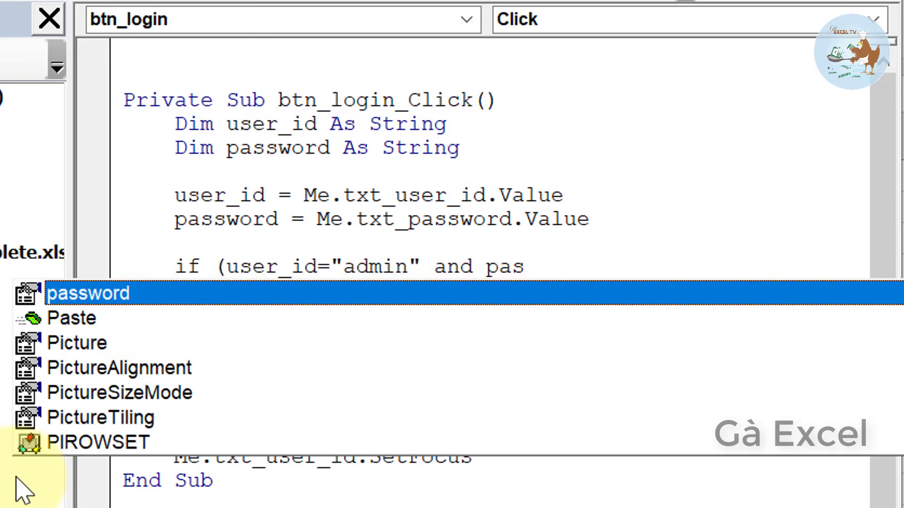
pyautogui.press('Tab')
# Step: Finish the admin password check and add an Or clause for the "guest" user ID and password, ending with Then
pyautogui.write('=')
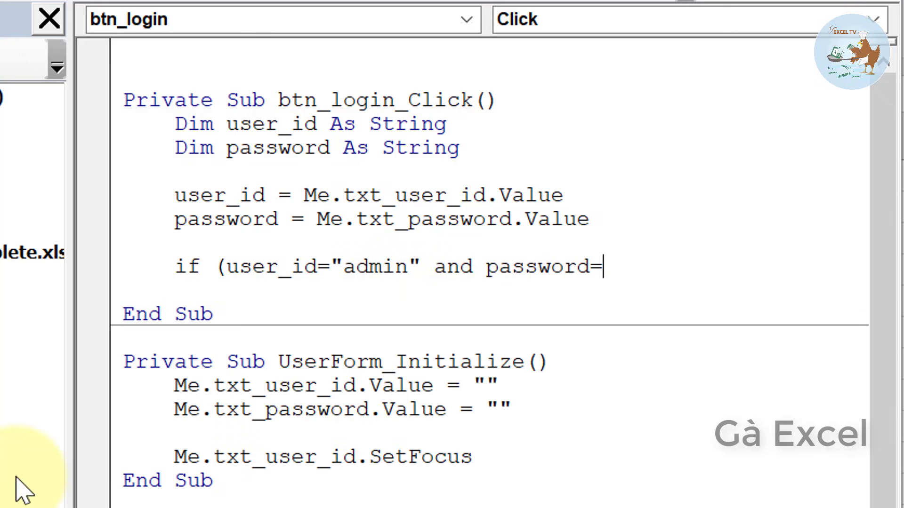
pyautogui.write('"admin')
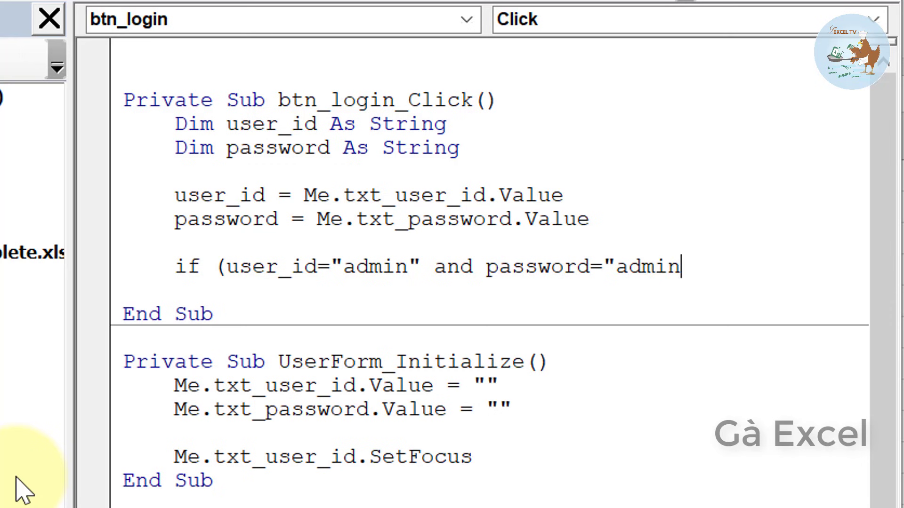
pyautogui.write('123')
pyautogui.write('"')
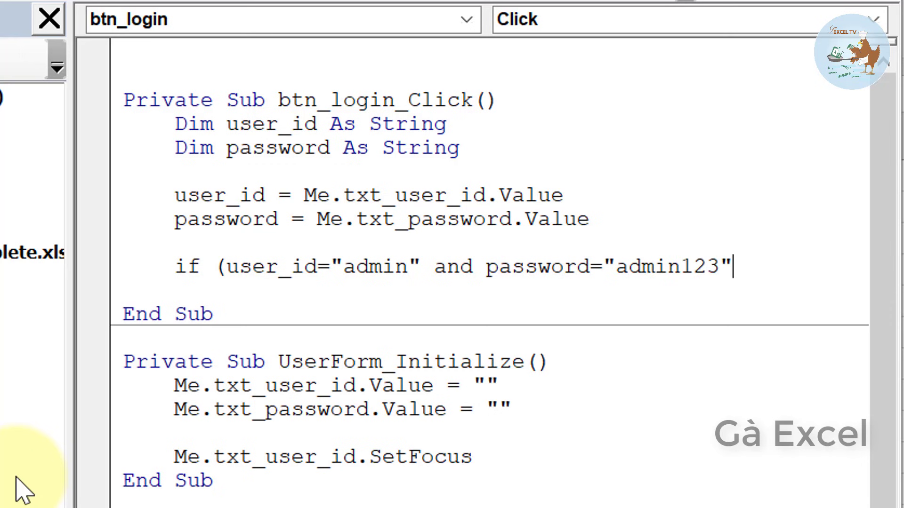
pyautogui.write(')')
pyautogui.write(' or')
pyautogui.write(' (')
pyautogui.write('user')
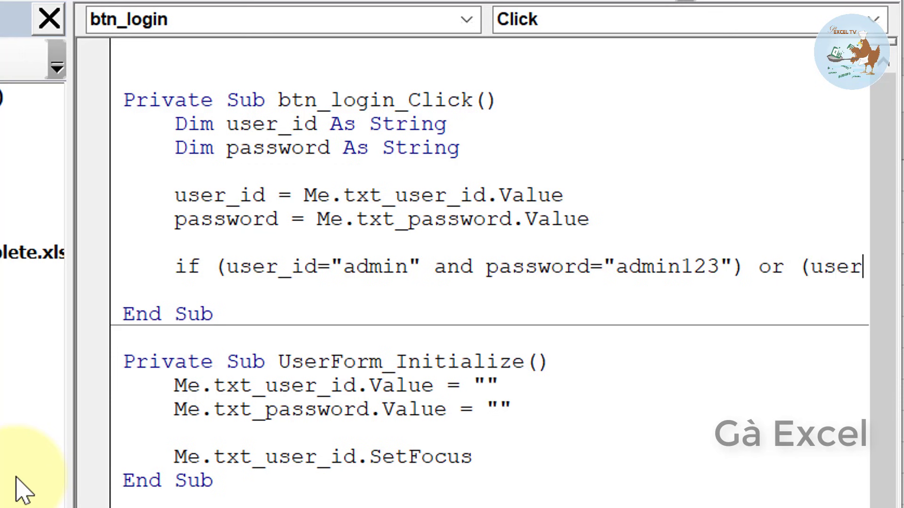
pyautogui.write('="')
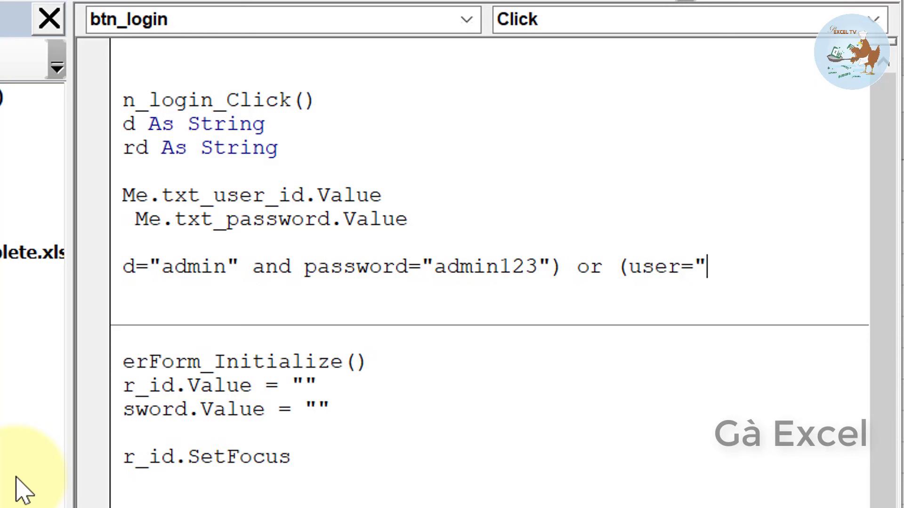
pyautogui.press('BackSpace')
pyautogui.press('BackSpace')
pyautogui.hotkey('ctrl', 'space')
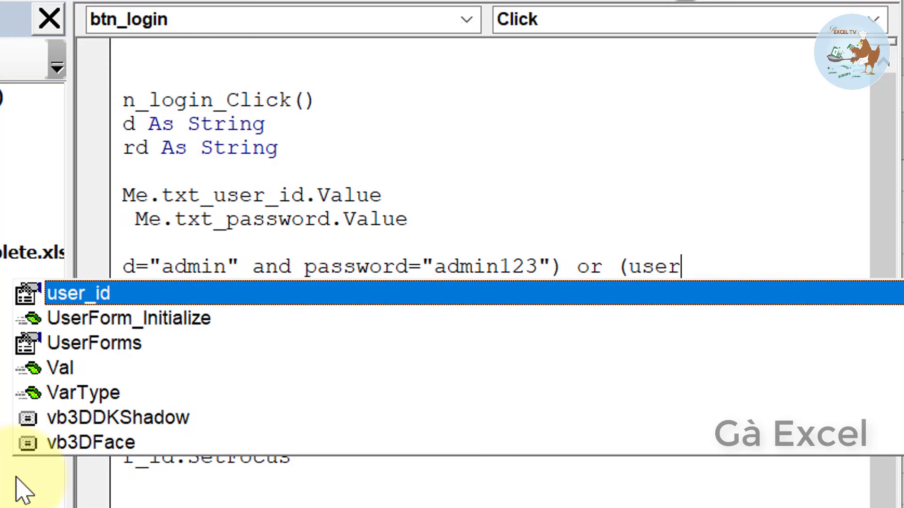
pyautogui.press('Tab')
pyautogui.write('="')
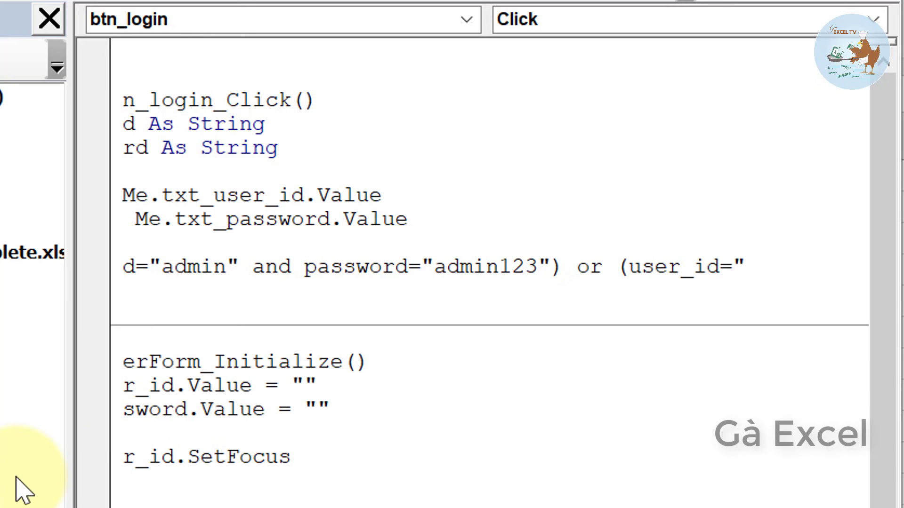
pyautogui.write('guest')
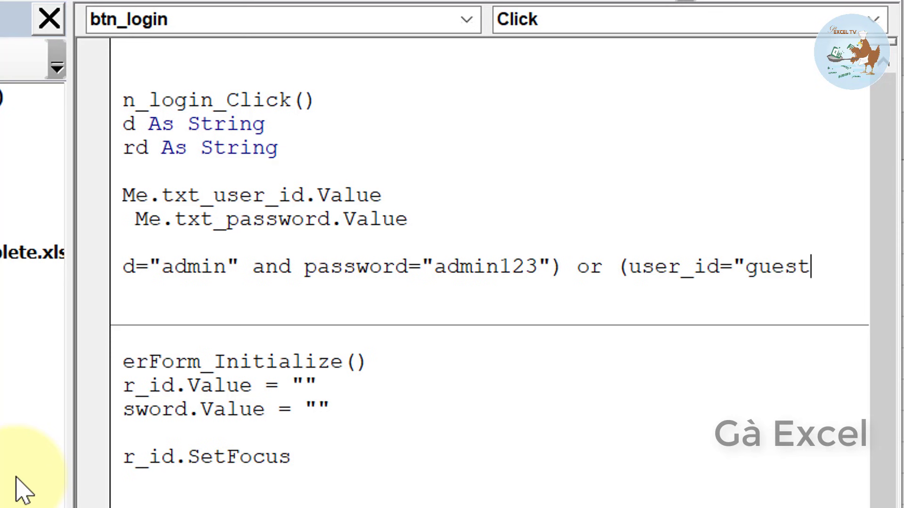
pyautogui.write('"')
pyautogui.write(' and pas')
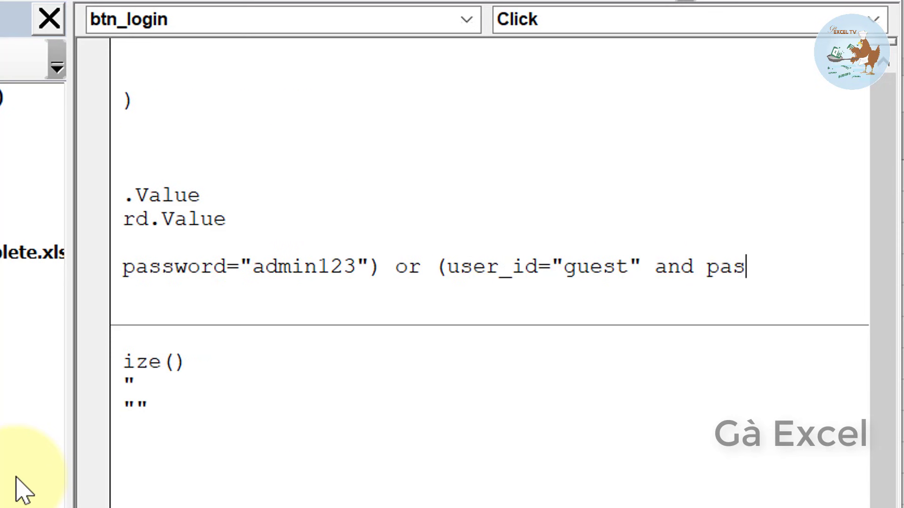
pyautogui.hotkey('ctrl', 'space')
pyautogui.press('Tab')
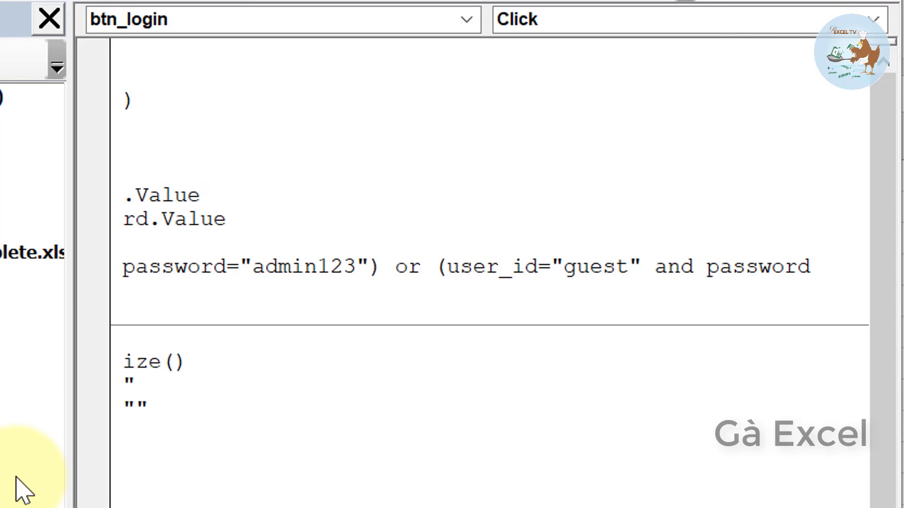
pyautogui.write('="gue')
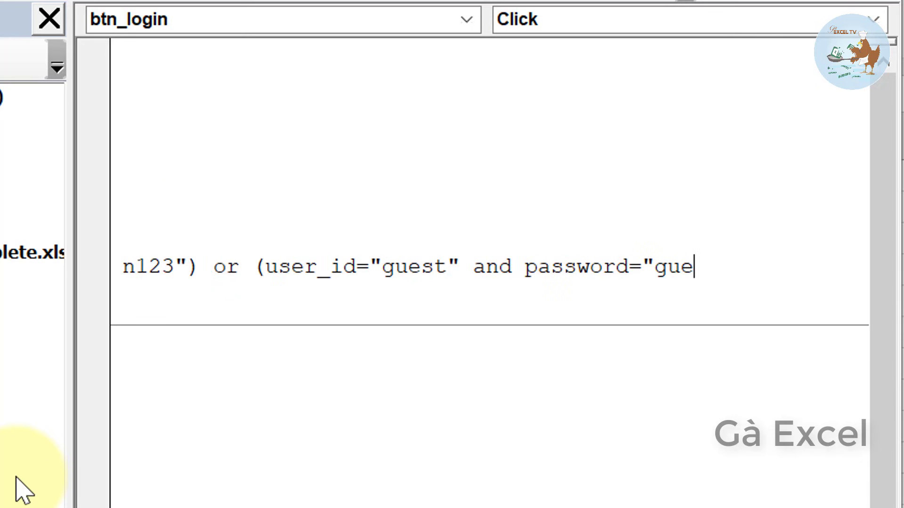
pyautogui.write('st23')
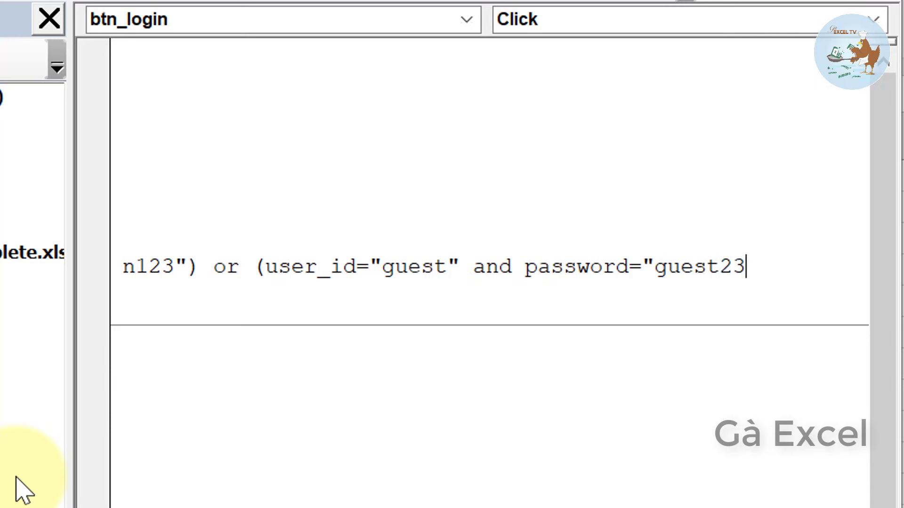
pyautogui.write('4") ')
pyautogui.write('then')
pyautogui.press('Return')
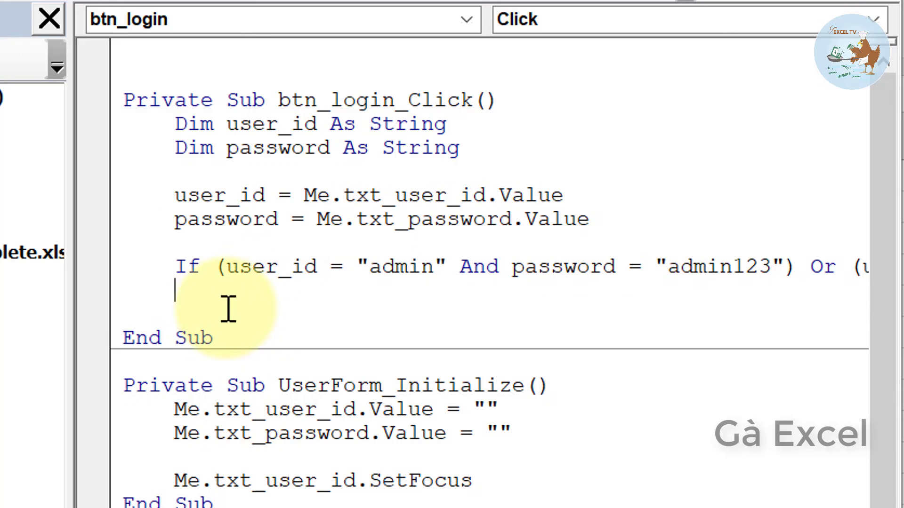
# Step: Close the block with End If and add an indented Unload Me line inside it
pyautogui.press('Return')
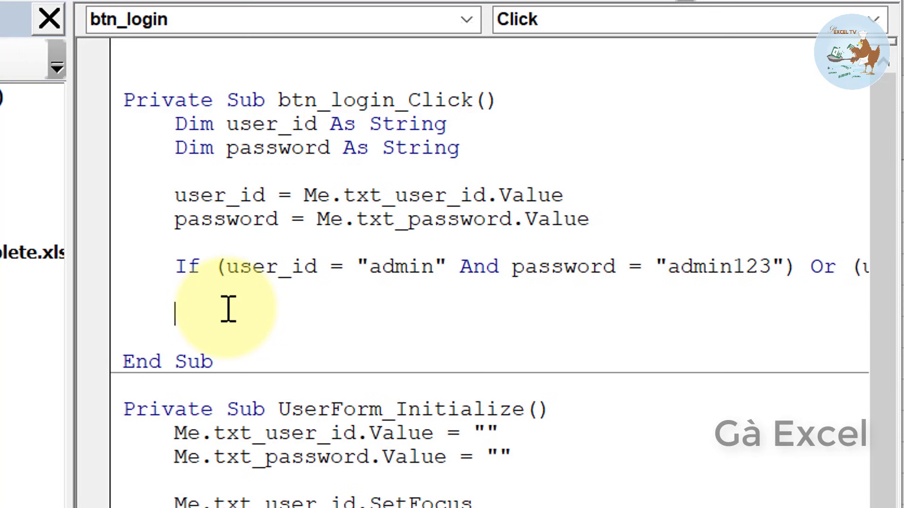
pyautogui.press('Return')
pyautogui.press('Return')
pyautogui.write('end if')
pyautogui.click(229, 308)
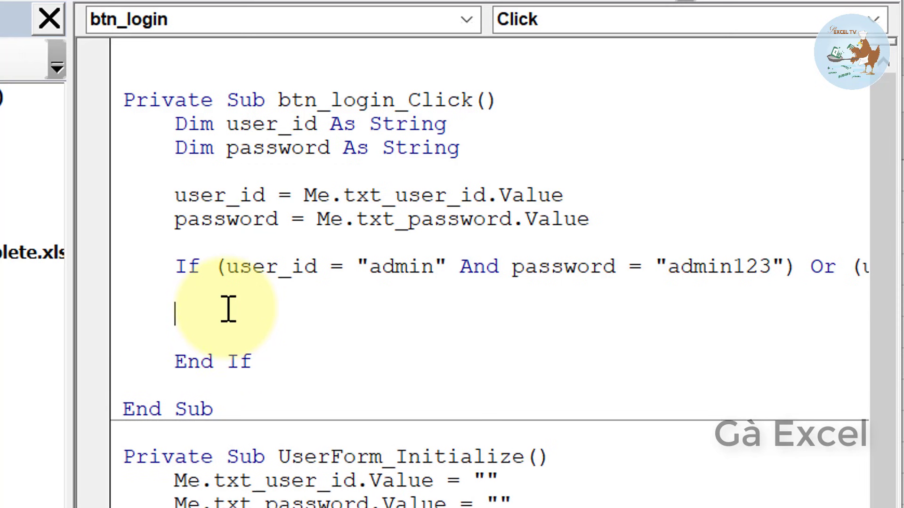
pyautogui.press('Up')
pyautogui.press('Tab')
pyautogui.write('un')
pyautogui.hotkey('ctrl', 'space')
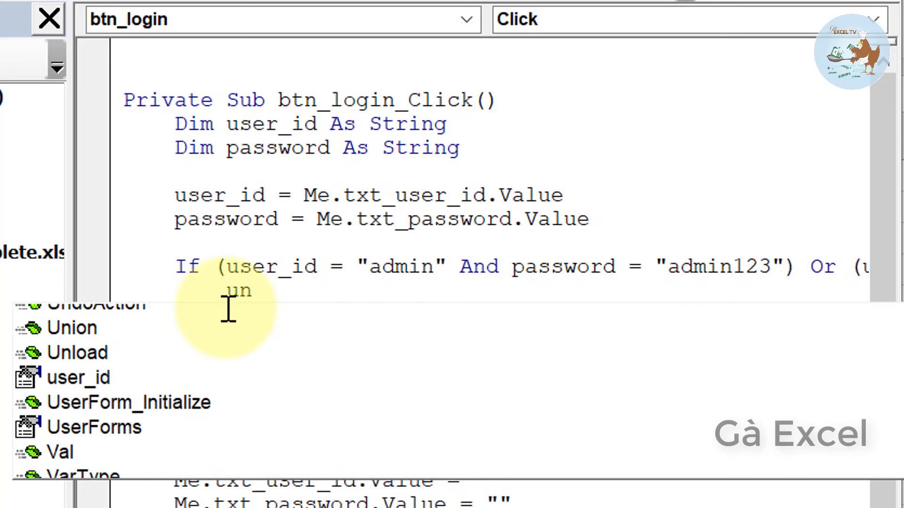
pyautogui.write('lo')
pyautogui.press('Tab')
pyautogui.write('m')
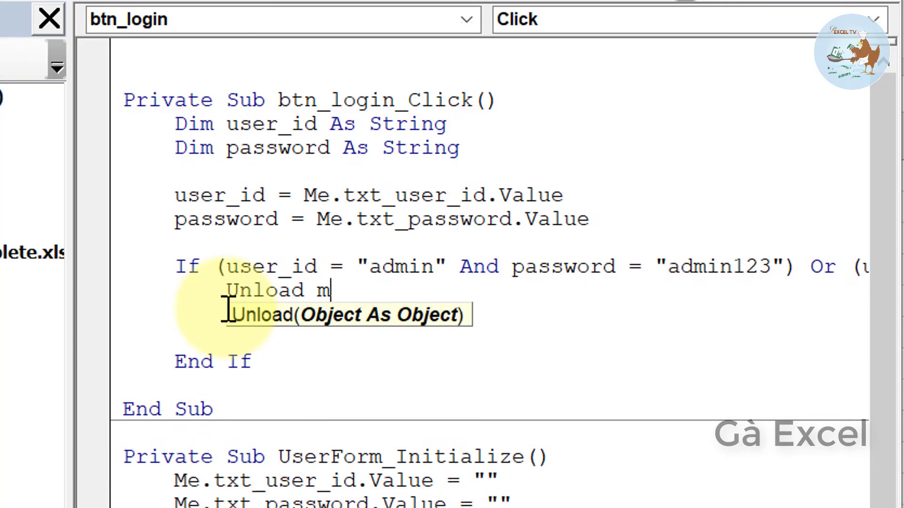
pyautogui.write('e')
pyautogui.press('Return')
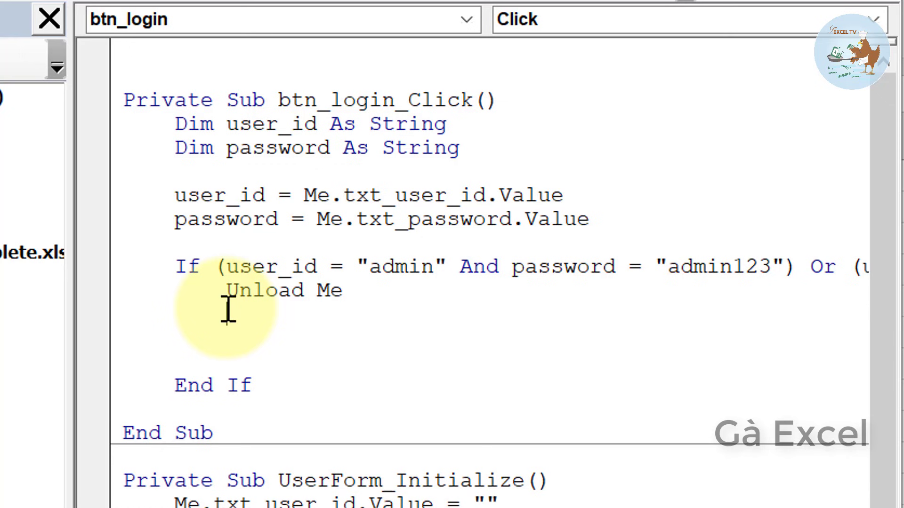
# Step: Add Application.Visible = True below Unload Me
pyautogui.write('app')
pyautogui.hotkey('ctrl', 'space')
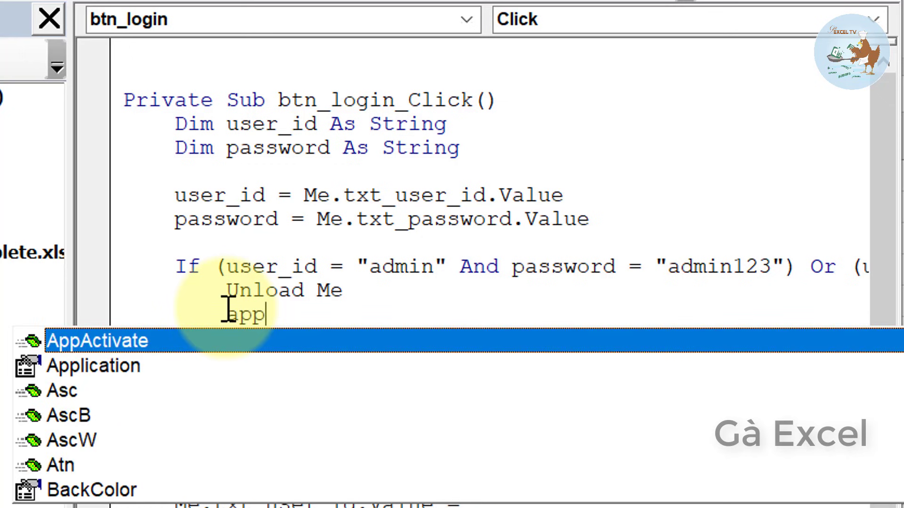
pyautogui.press('Down')
pyautogui.press('Tab')
pyautogui.write('.v')
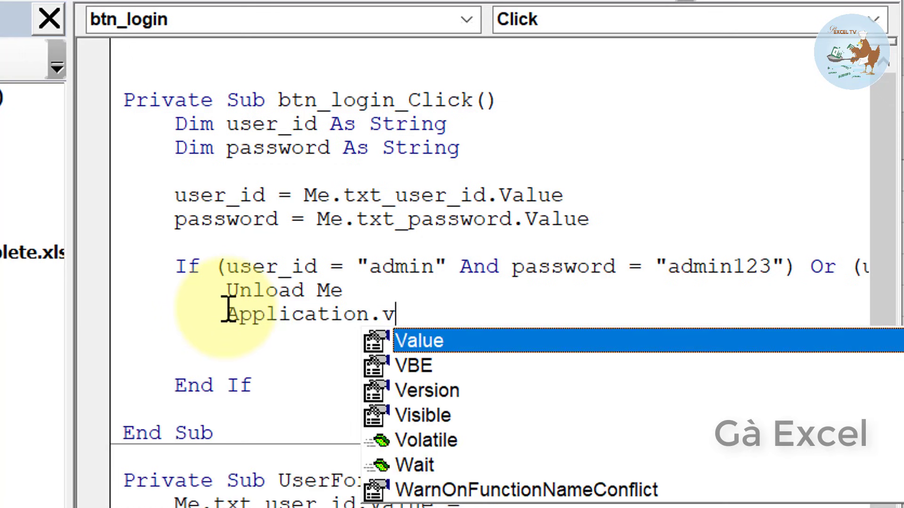
pyautogui.write('is')
pyautogui.press('Tab')
pyautogui.write('=')
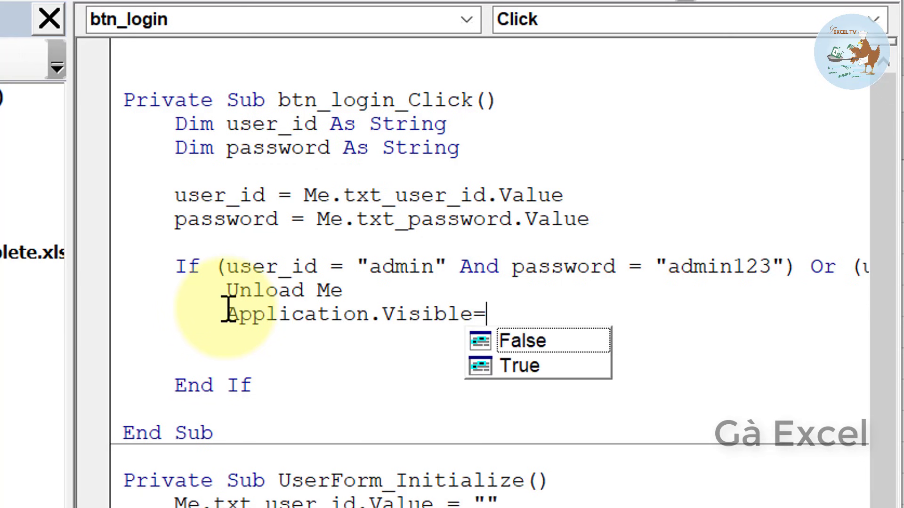
pyautogui.write('tru')
pyautogui.press('Tab')
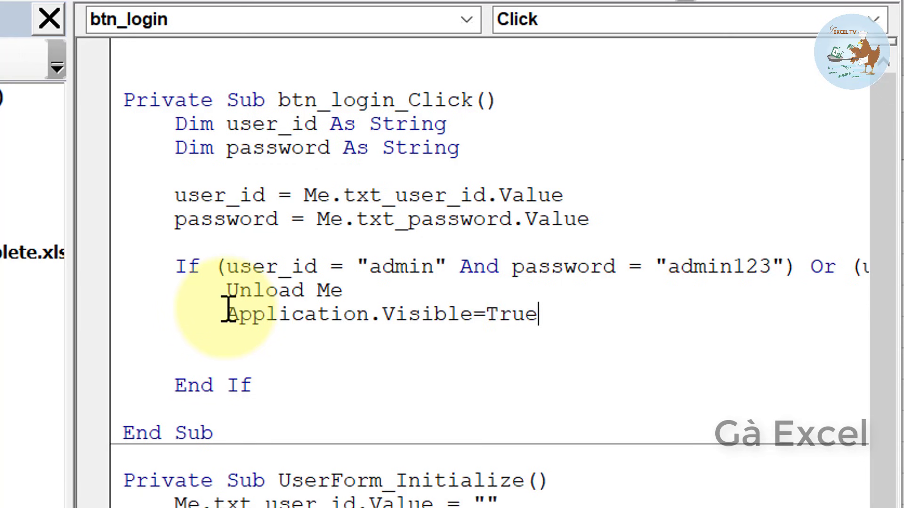
pyautogui.press('Return')
# Step: Add an Else branch with an indented empty line before End If
pyautogui.press('BackSpace')
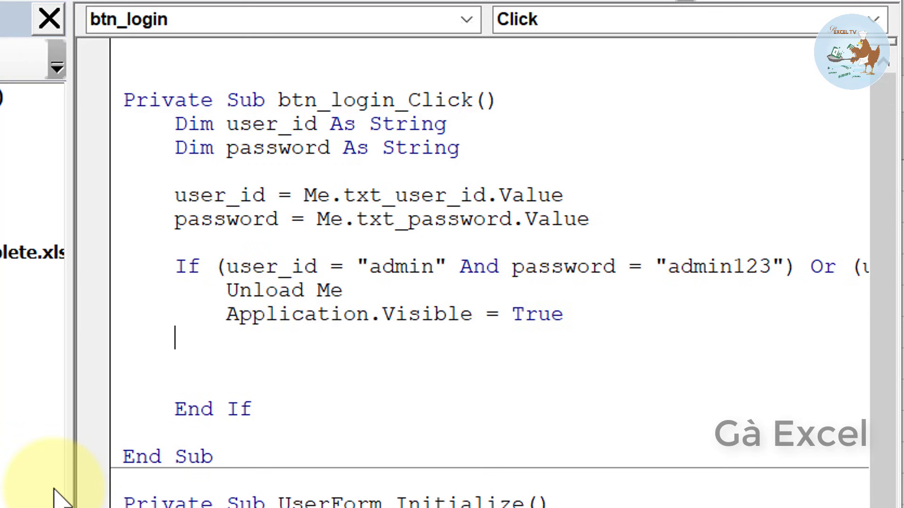
pyautogui.write('els')
pyautogui.write('e')
pyautogui.press('Return')
pyautogui.press('Tab')
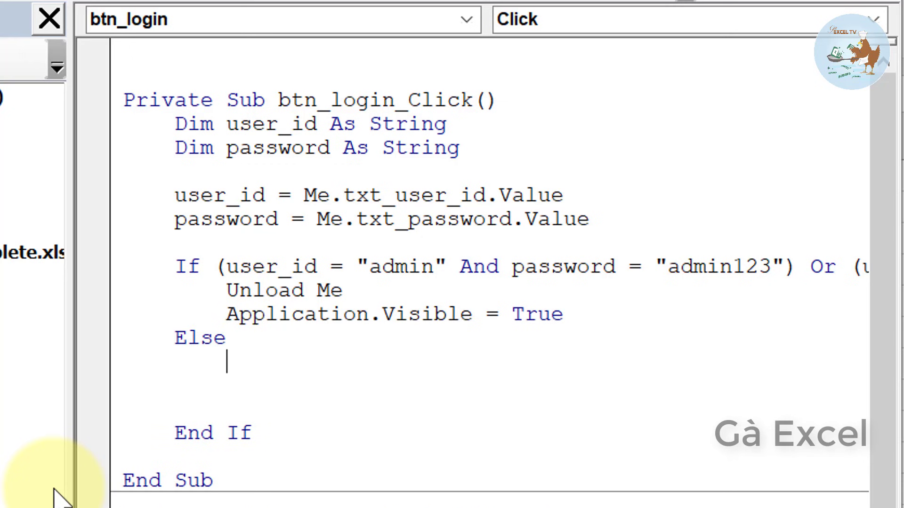
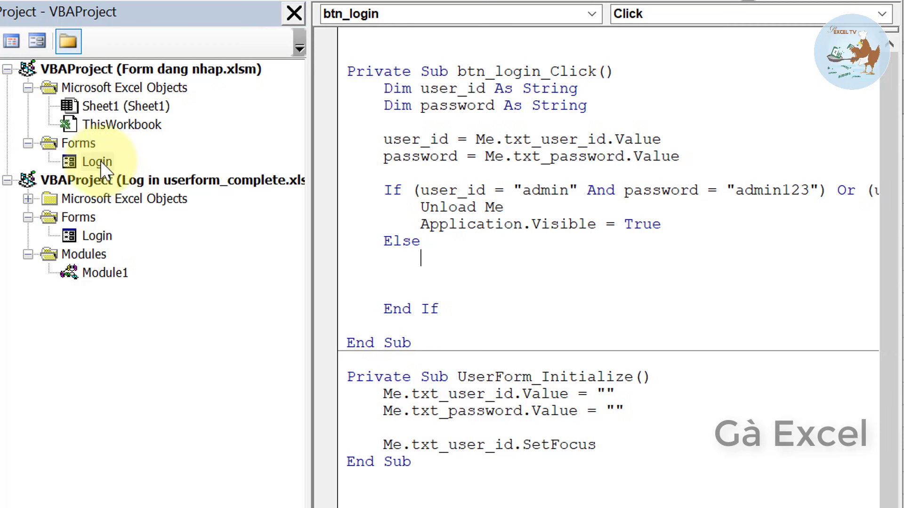
# Step: Insert Module1 into the Login form's project and declare Public numOfLogin As Integer
pyautogui.click(100, 160)
pyautogui.rightClick(100, 160)
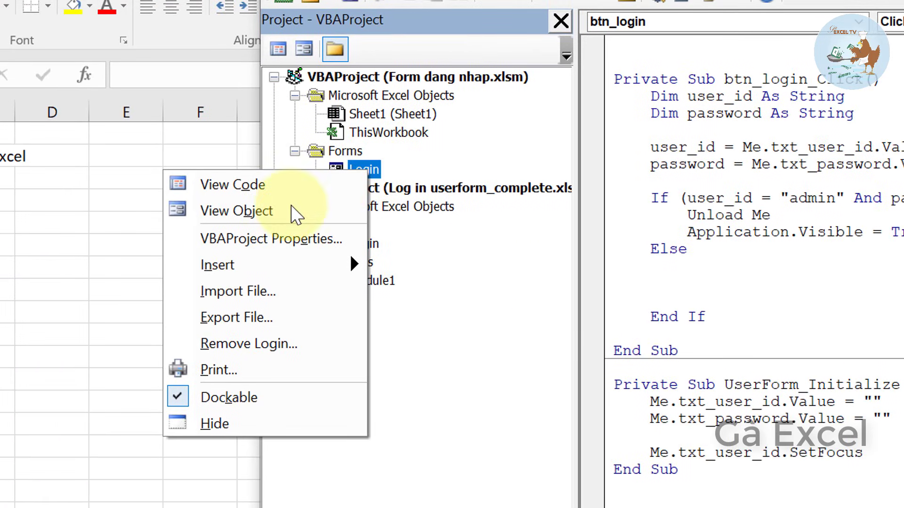
pyautogui.moveTo(265, 265)
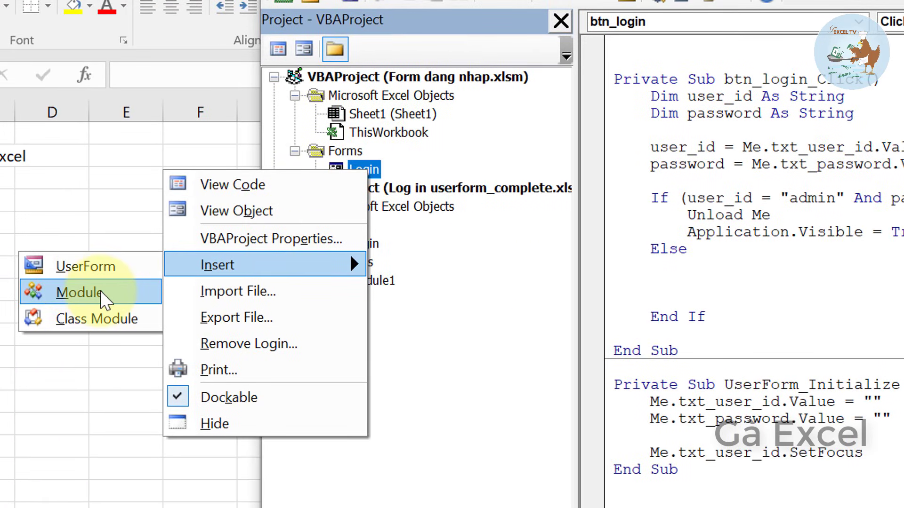
pyautogui.click(82, 294)
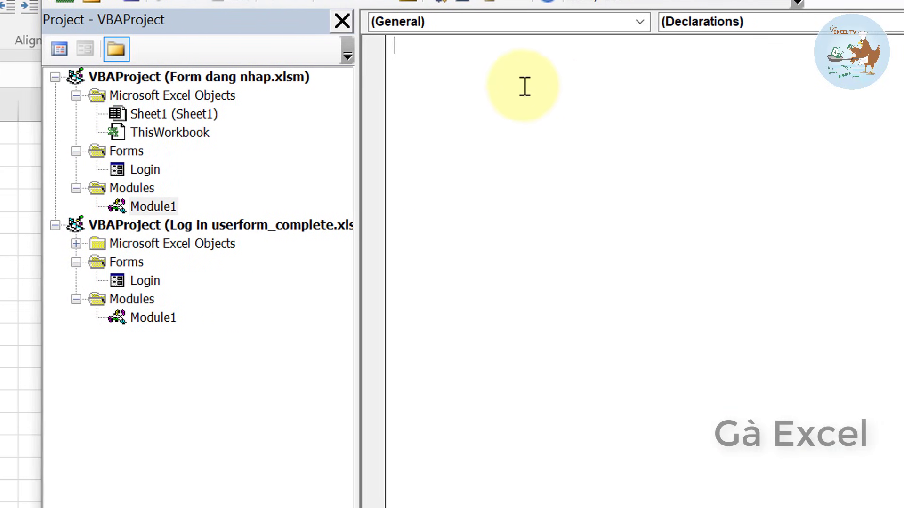
pyautogui.click(487, 69)
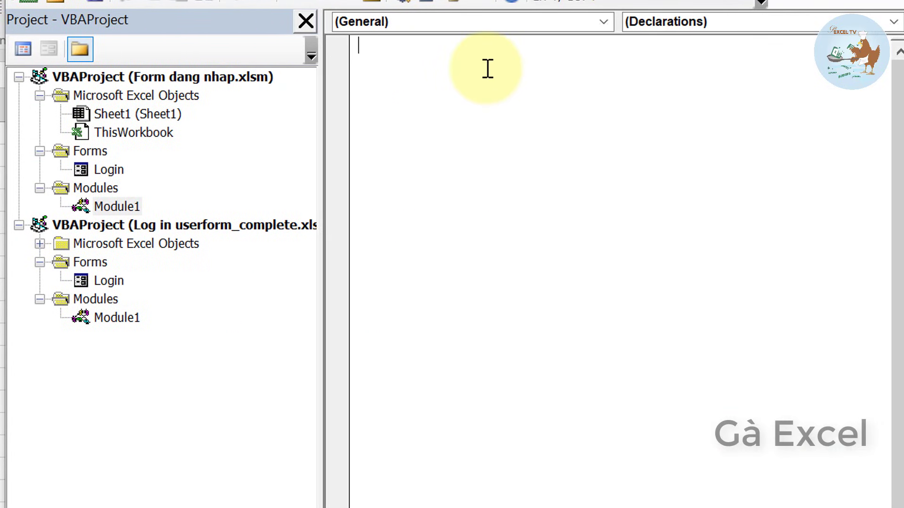
pyautogui.write('public ')
pyautogui.write('num')
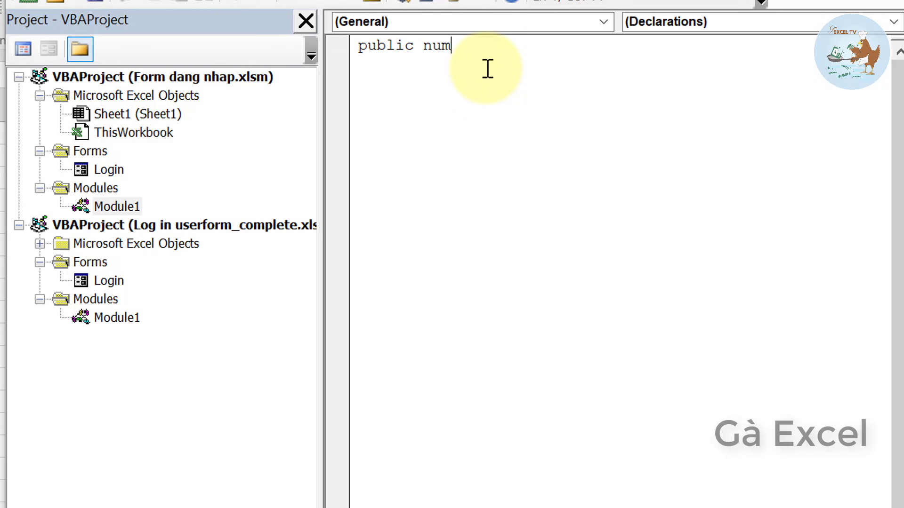
pyautogui.write('OfLo')
pyautogui.write('ginas ')
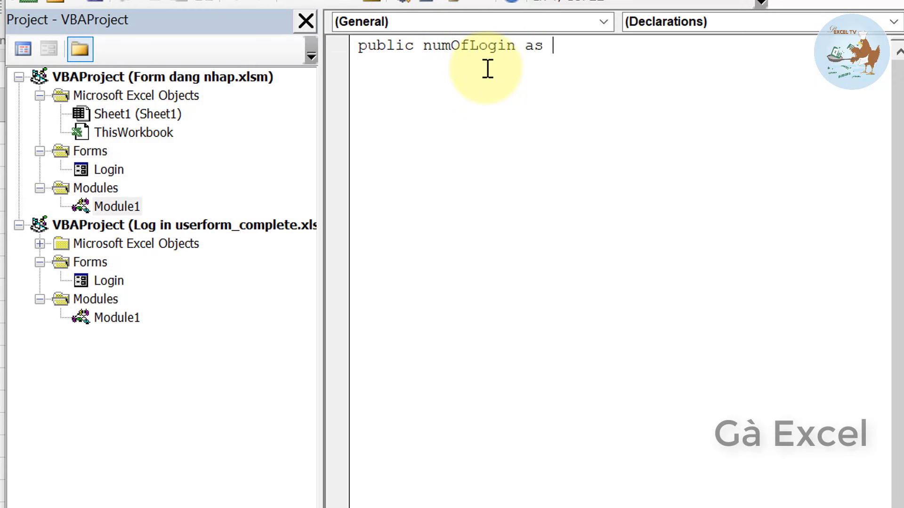
pyautogui.write('in')
pyautogui.press('Tab')
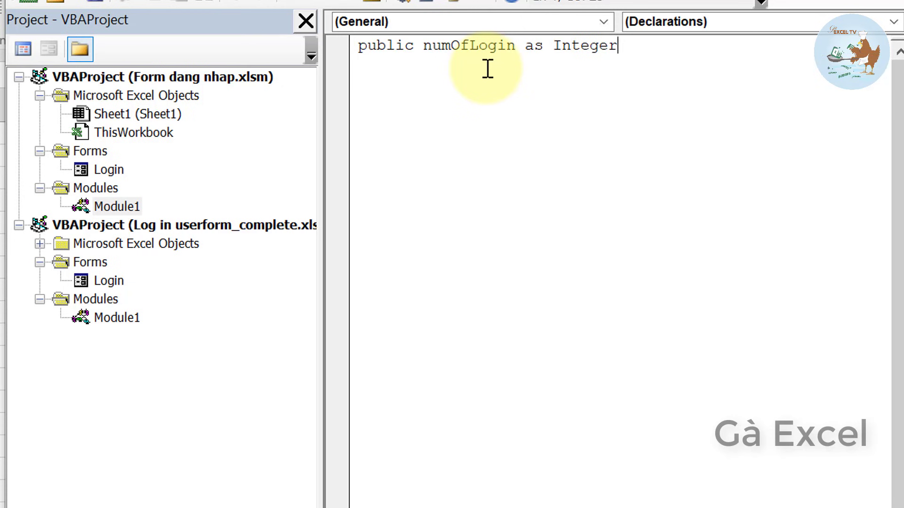
pyautogui.press('Return')
pyautogui.click(461, 47)
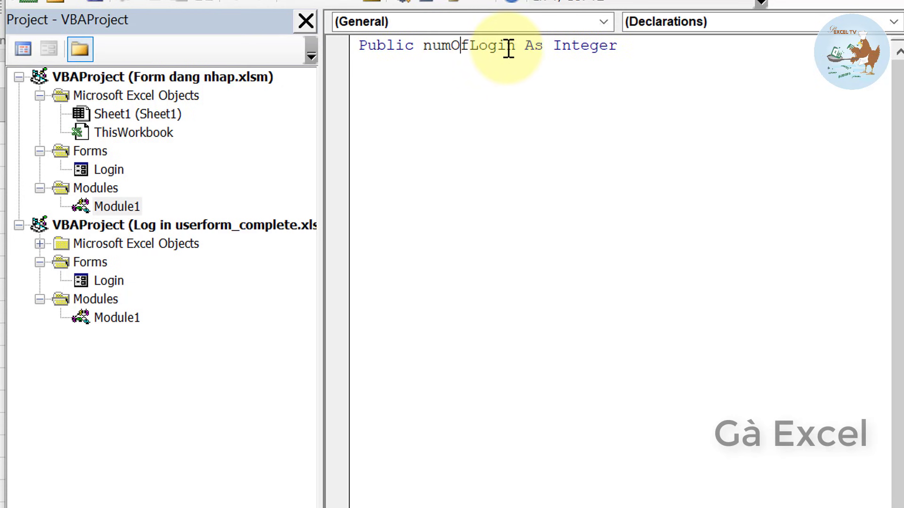
# Step: Open the Login form's code and start the Else branch with If numOfLogin < 3 Then
pyautogui.doubleClick(113, 171)
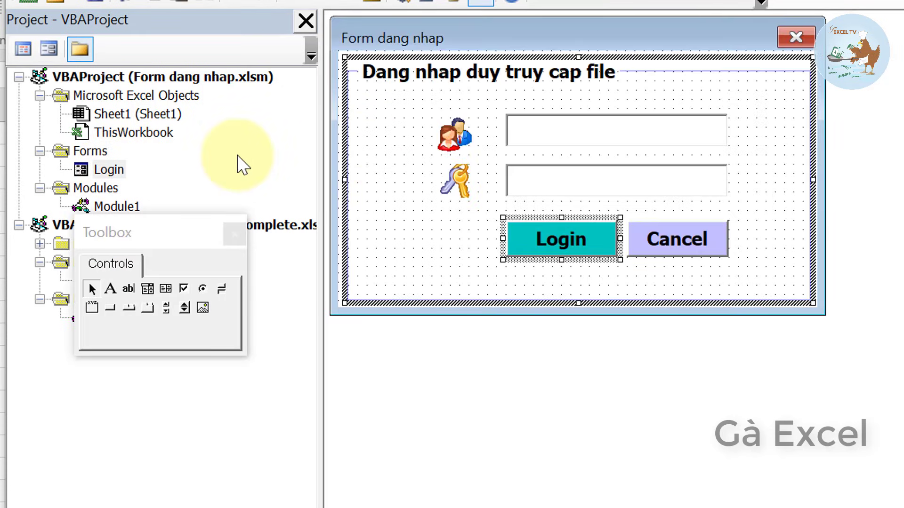
pyautogui.click(24, 49)
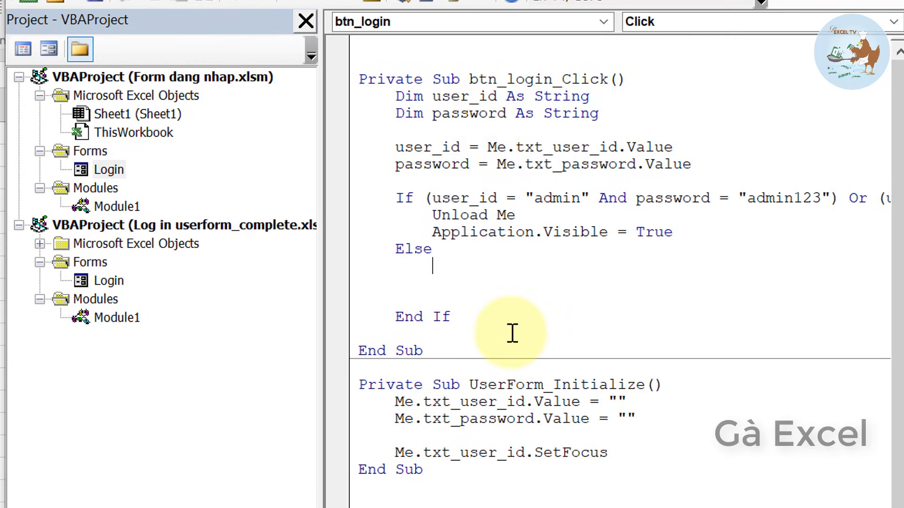
pyautogui.write('if n')
pyautogui.write('um')
pyautogui.hotkey('ctrl', 'space')
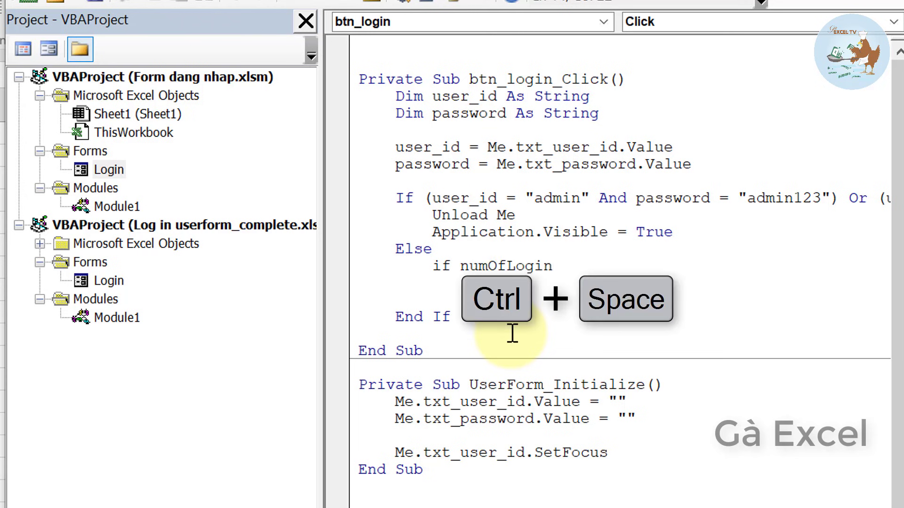
pyautogui.write('< 3 ')
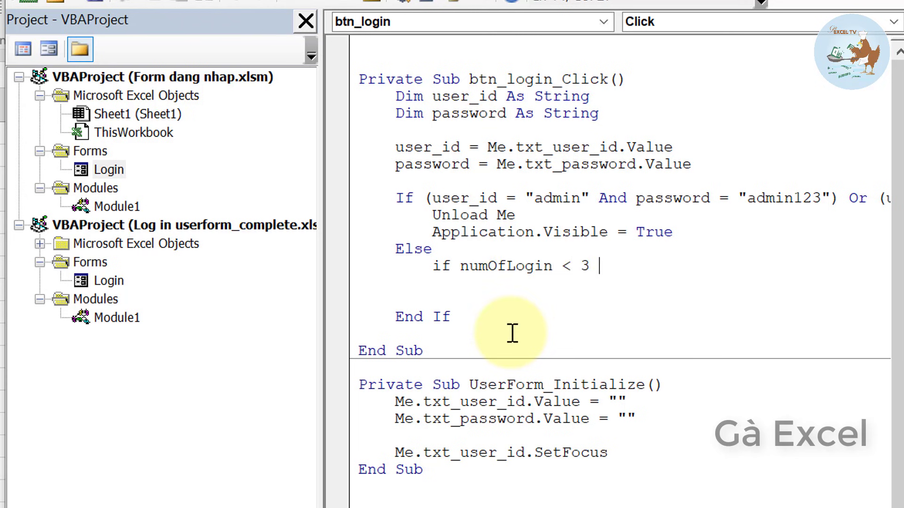
pyautogui.write('then')
pyautogui.press('Return')
pyautogui.press('Return')
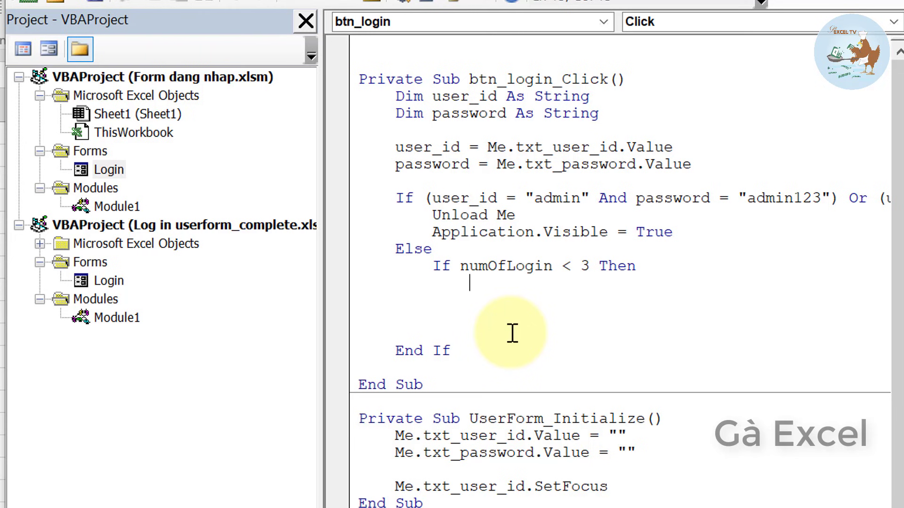
# Step: Clear txt_password and txt_user_id by setting each Value to ""
pyautogui.write('me.tx')
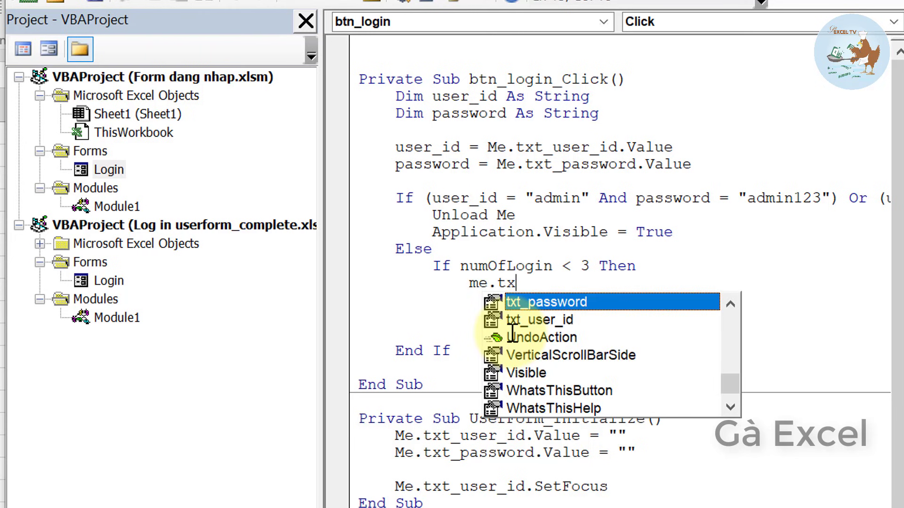
pyautogui.write('t')
pyautogui.press('Tab')
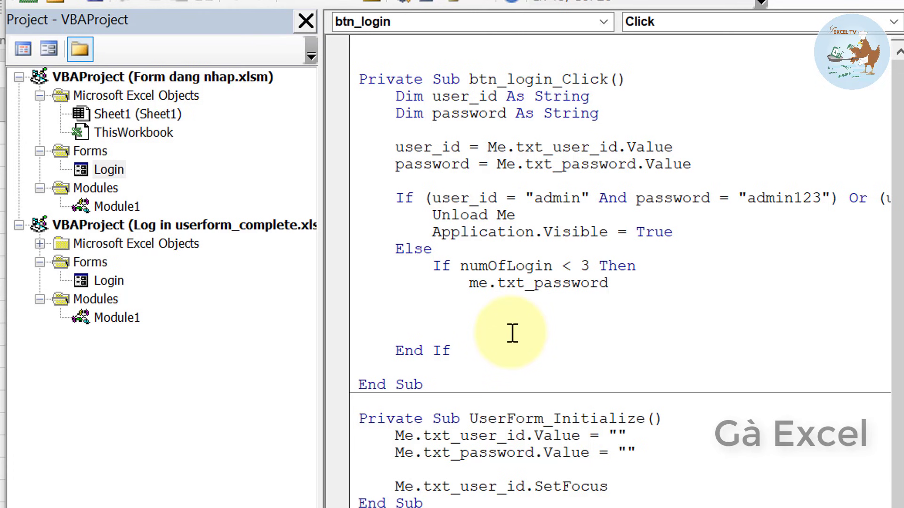
pyautogui.write('.va')
pyautogui.press('Tab')
pyautogui.write('""')
pyautogui.press('Return')
pyautogui.write('m')
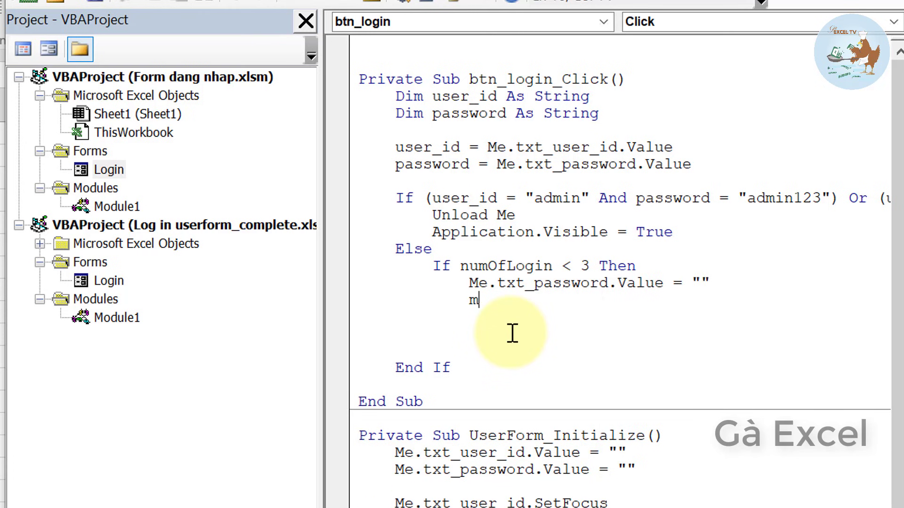
pyautogui.write('e.txt')
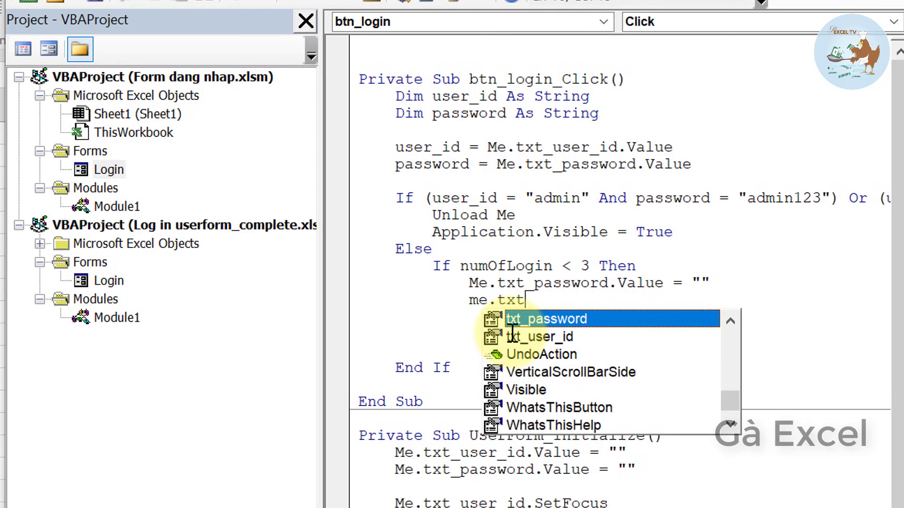
pyautogui.click(512, 336)
pyautogui.doubleClick(512, 336)
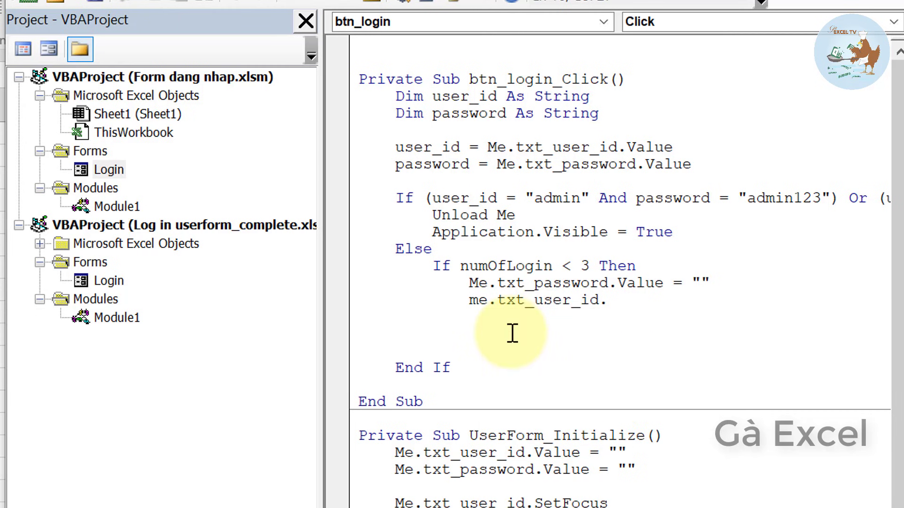
pyautogui.write('valu')
pyautogui.press('Tab')
pyautogui.write('=""')
pyautogui.press('Return')
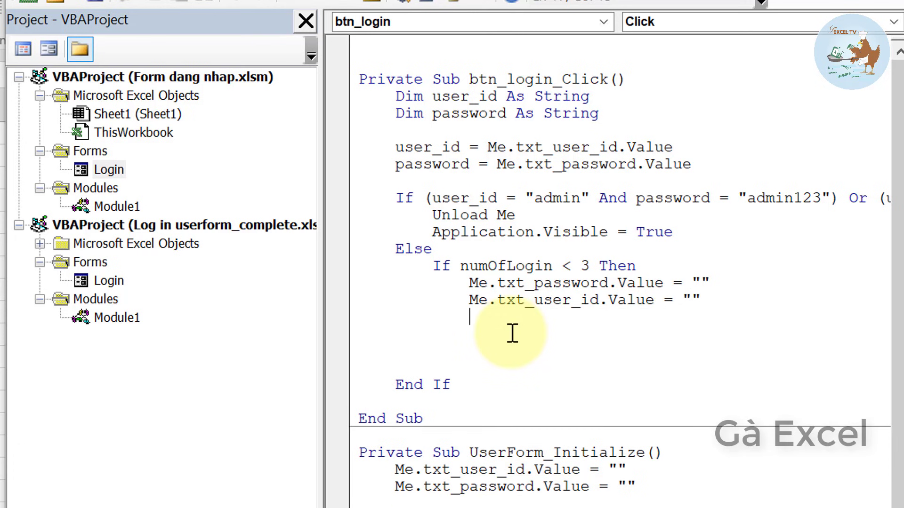
# Step: Add the line incrementing numOfLogin, then begin a MsgBox statement
pyautogui.write('numo')
pyautogui.hotkey('ctrl', 'space')
pyautogui.write('= n')
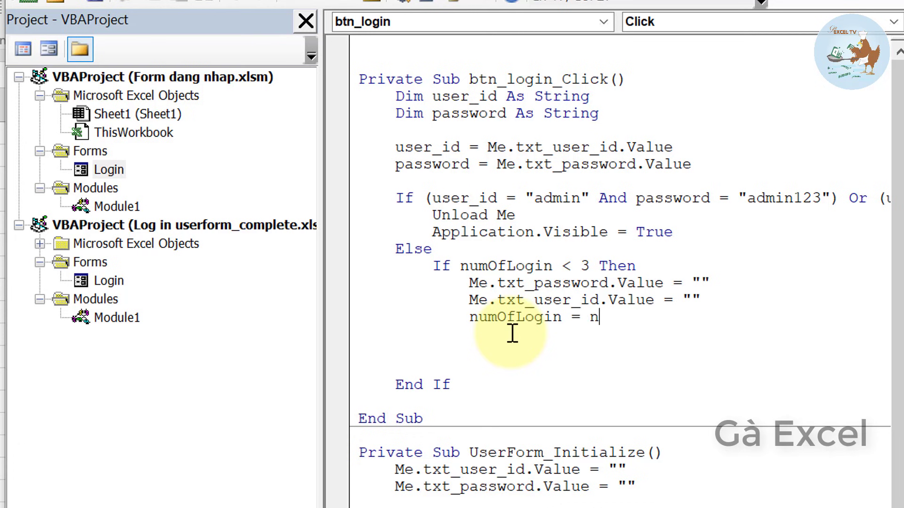
pyautogui.write('um')
pyautogui.hotkey('ctrl', 'space')
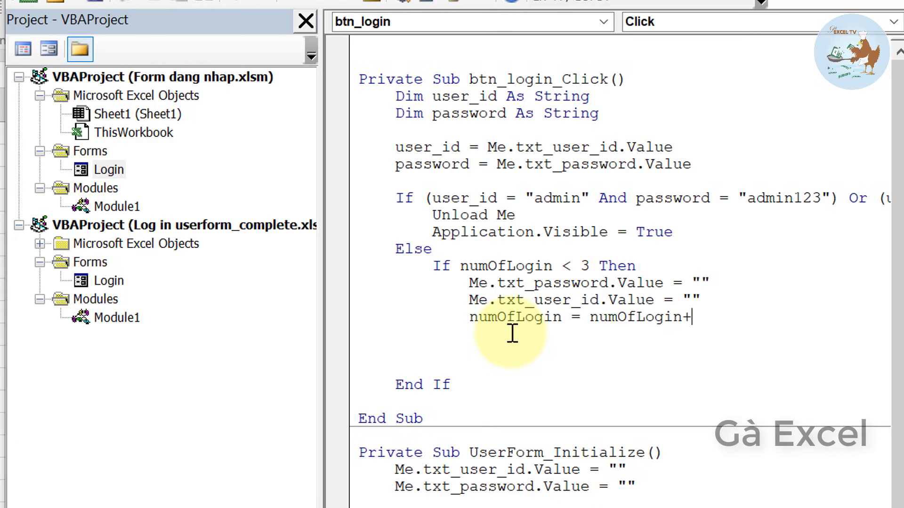
pyautogui.write('1')
pyautogui.press('Return')
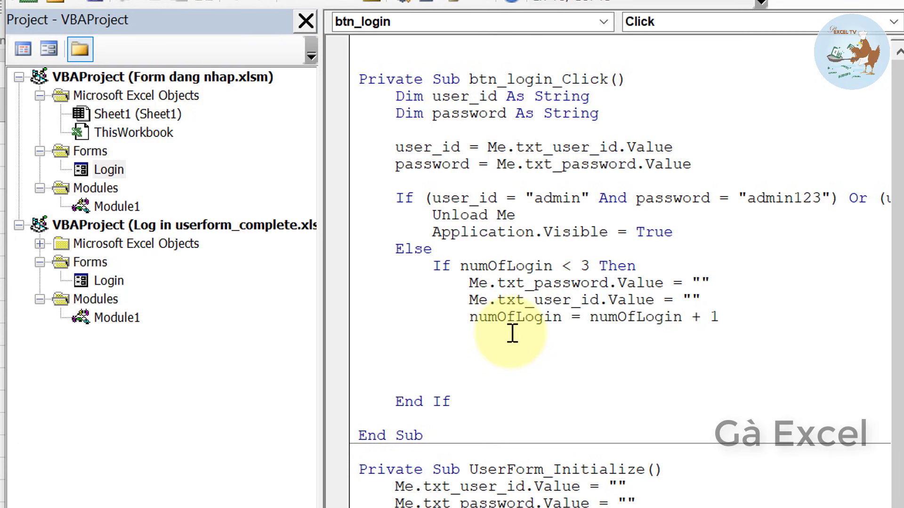
pyautogui.write('msgh')
pyautogui.press('BackSpace')
pyautogui.hotkey('ctrl', 'space')
# Step: Complete the MsgBox with "Ten hoac pass chua dung, xin nhap lai" and vbOKOnly+vbCritical buttons
pyautogui.write('"')
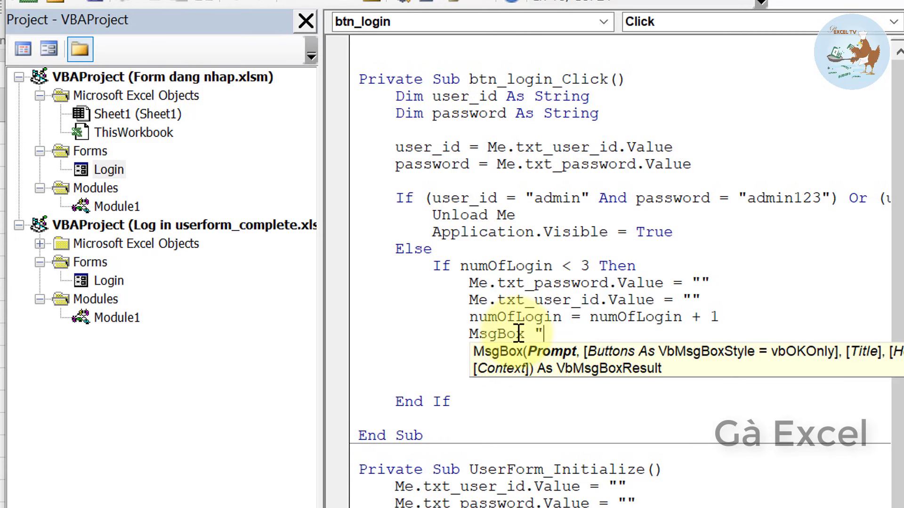
pyautogui.write('Ten ')
pyautogui.write('hoac')
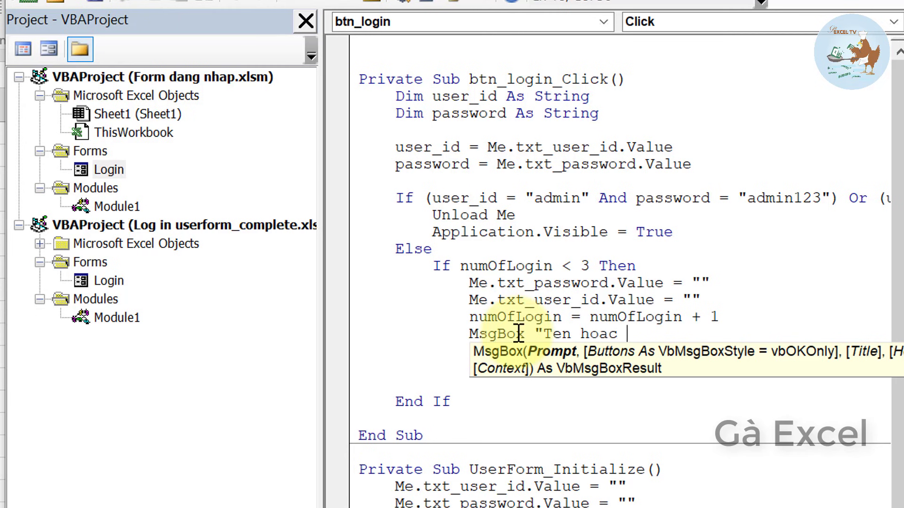
pyautogui.write(' pass ')
pyautogui.write('chua dung, ')
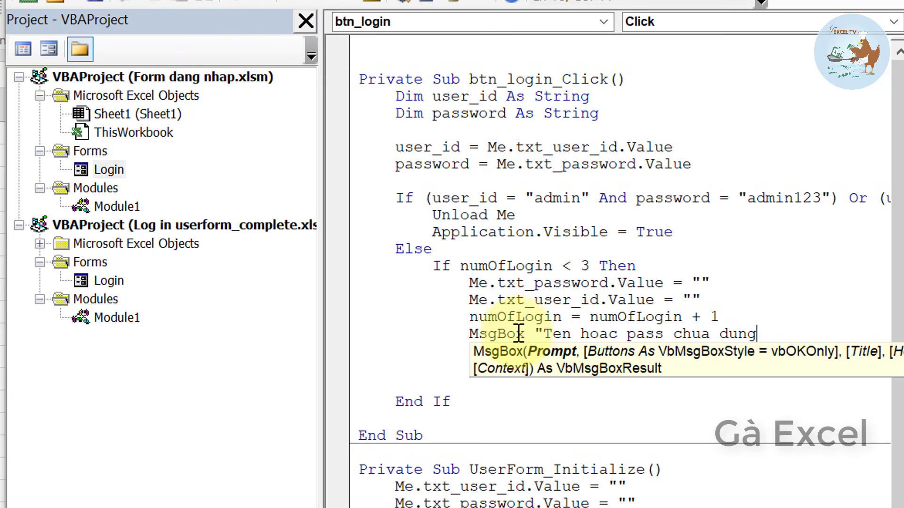
pyautogui.write('xin ')
pyautogui.write('nhap lai')
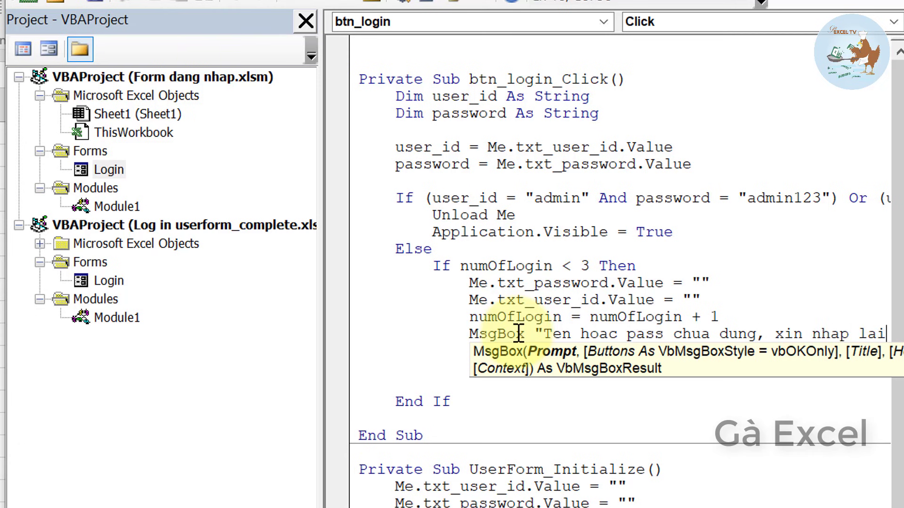
pyautogui.write('",')
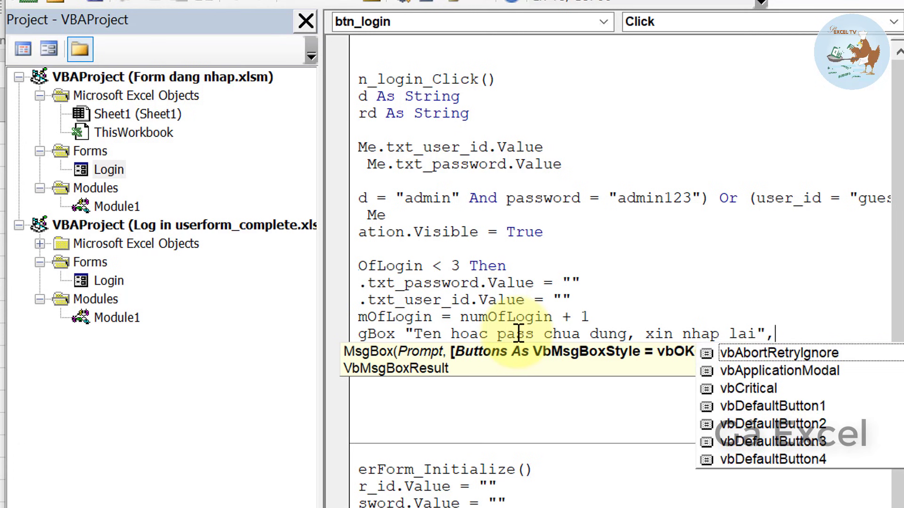
pyautogui.write(' vb')
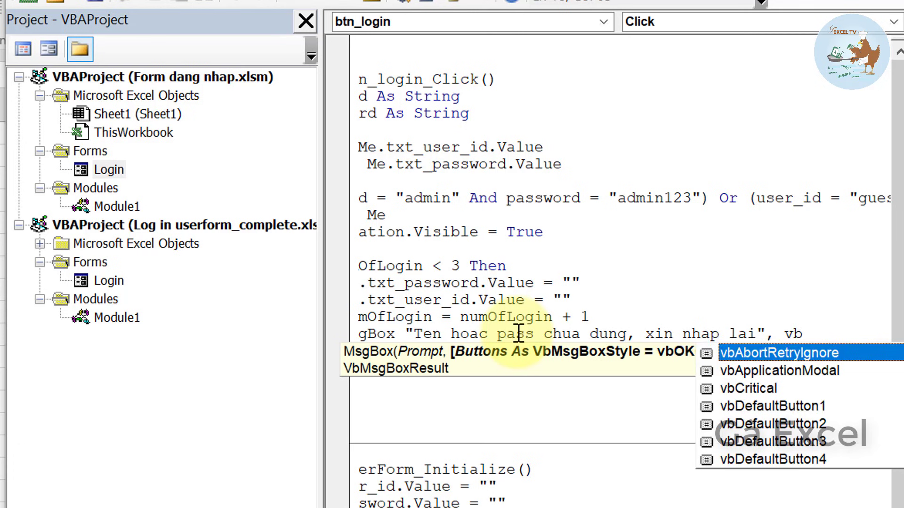
pyautogui.write('on')
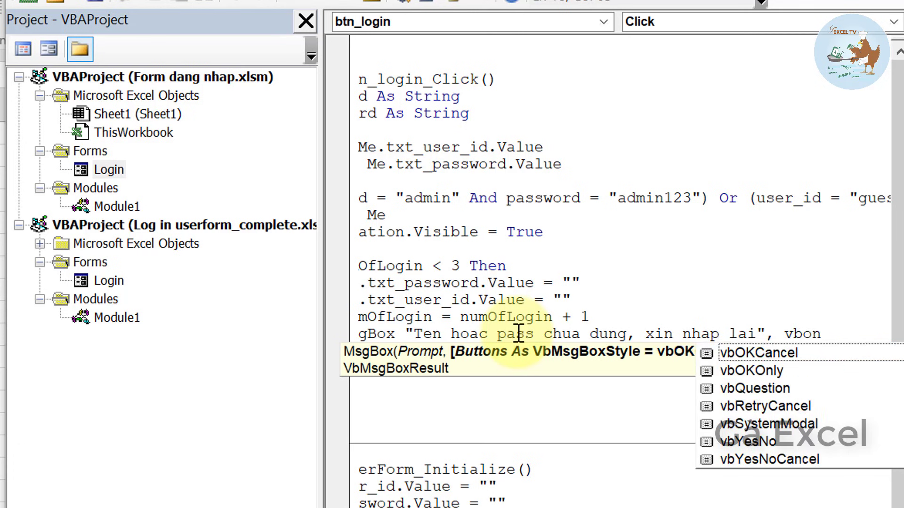
pyautogui.press('Down')
pyautogui.press('Down')
pyautogui.press('Tab')
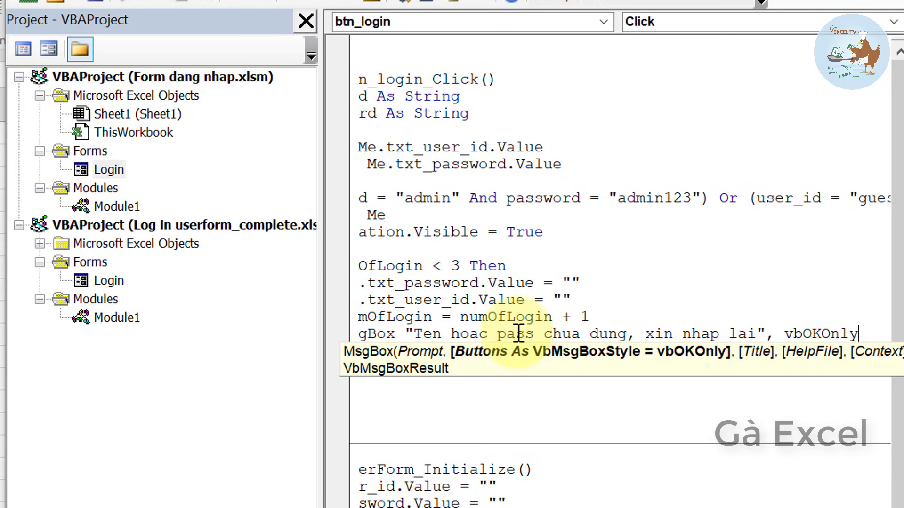
pyautogui.write('+vbc')
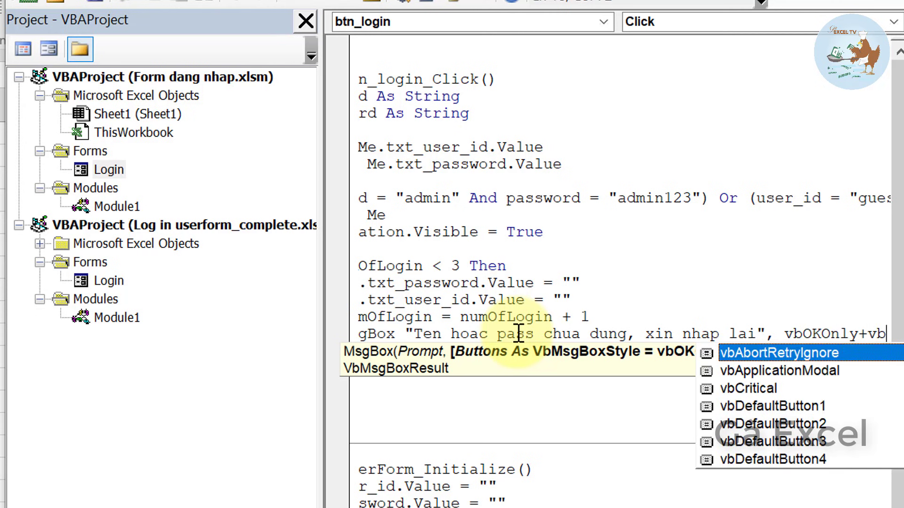
pyautogui.write('ri')
pyautogui.press('Tab')
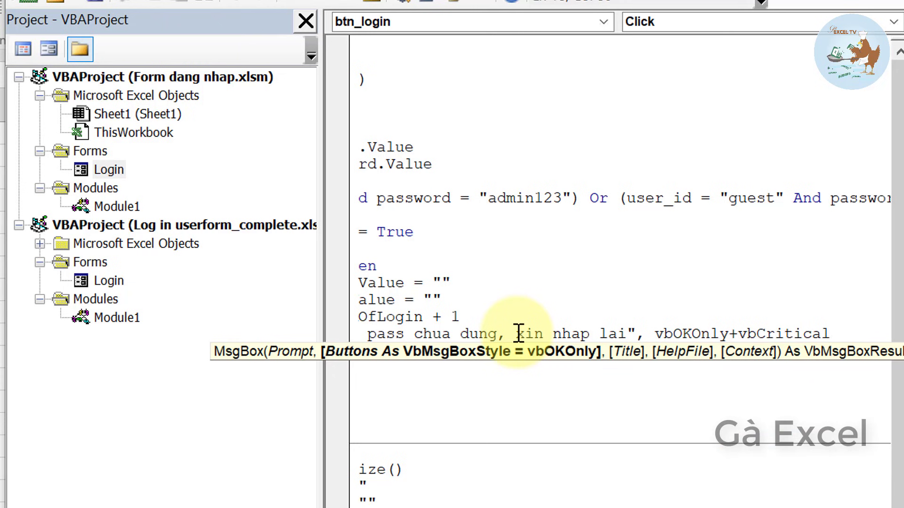
pyautogui.press('Down')
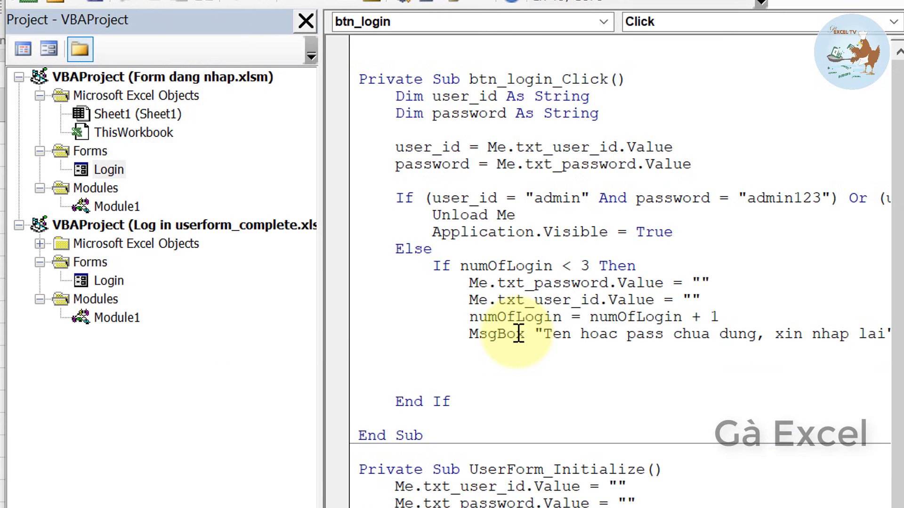
# Step: Add an Else branch and a closing End If to the numOfLogin < 3 check
pyautogui.write('el')
pyautogui.write('se')
pyautogui.press('Return')
pyautogui.press('Return')
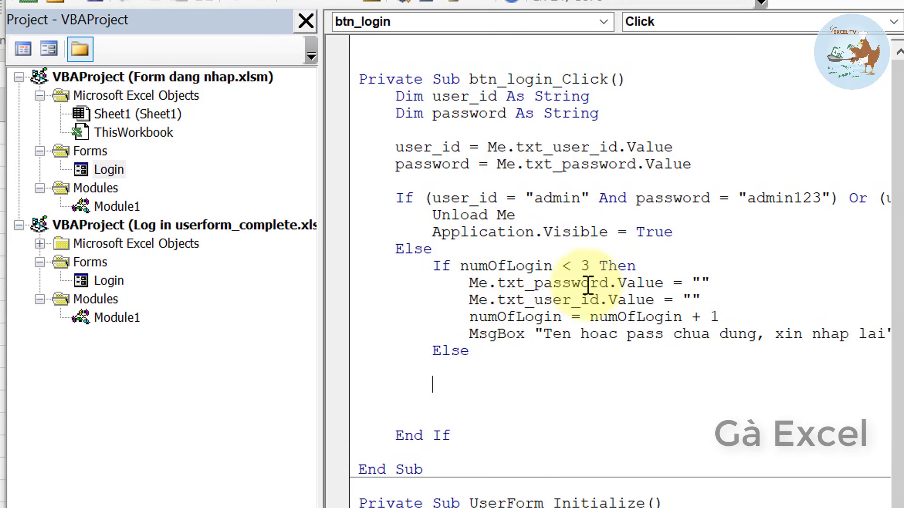
pyautogui.press('Return')
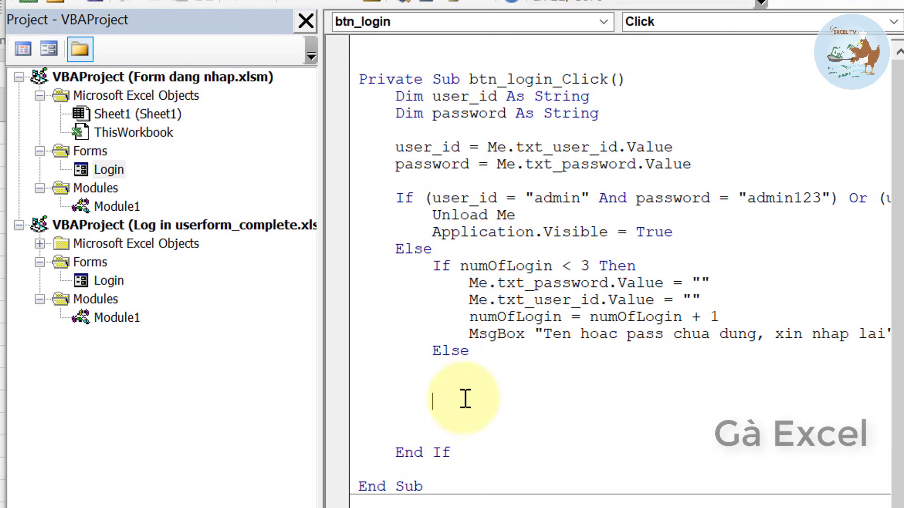
pyautogui.write('end if')
pyautogui.press('Up')
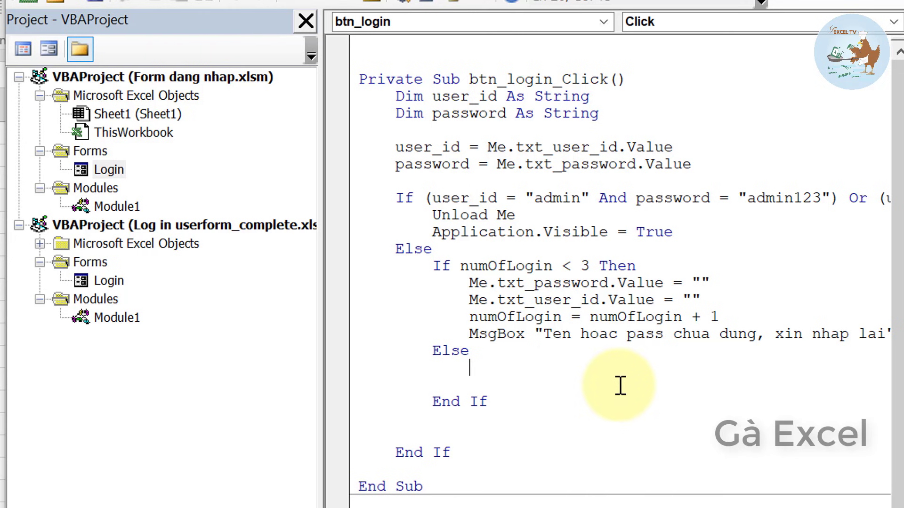
# Step: In the Else branch, add MsgBox "ban nhap sai qua 3 lan"
pyautogui.write('ms')
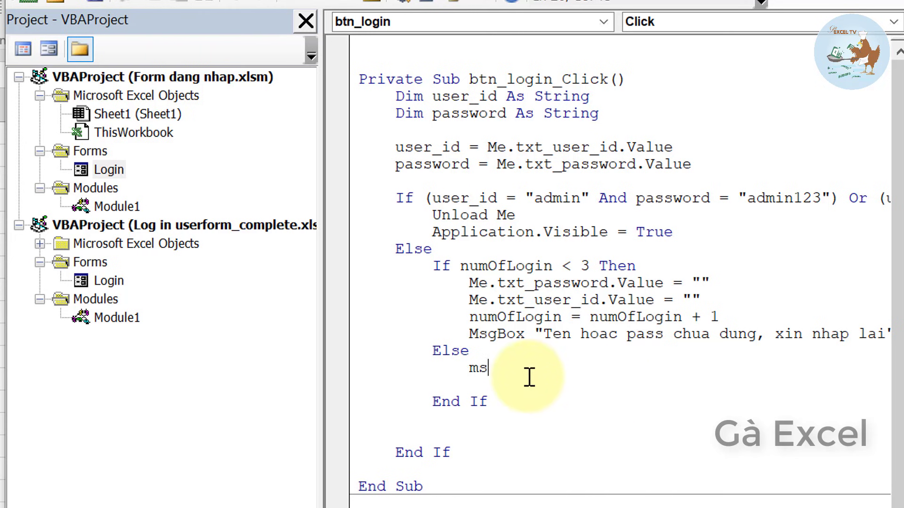
pyautogui.hotkey('ctrl', 'space')
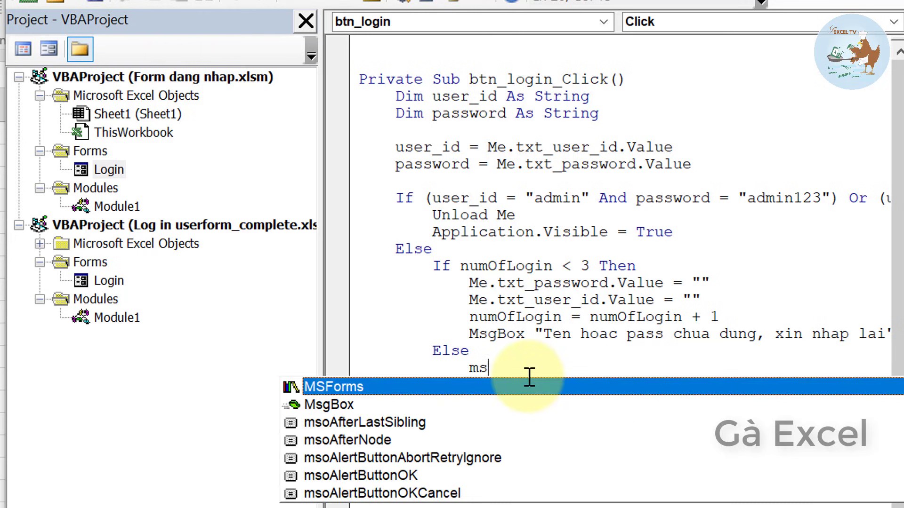
pyautogui.press('Down')
pyautogui.press('Tab')
pyautogui.write('"b')
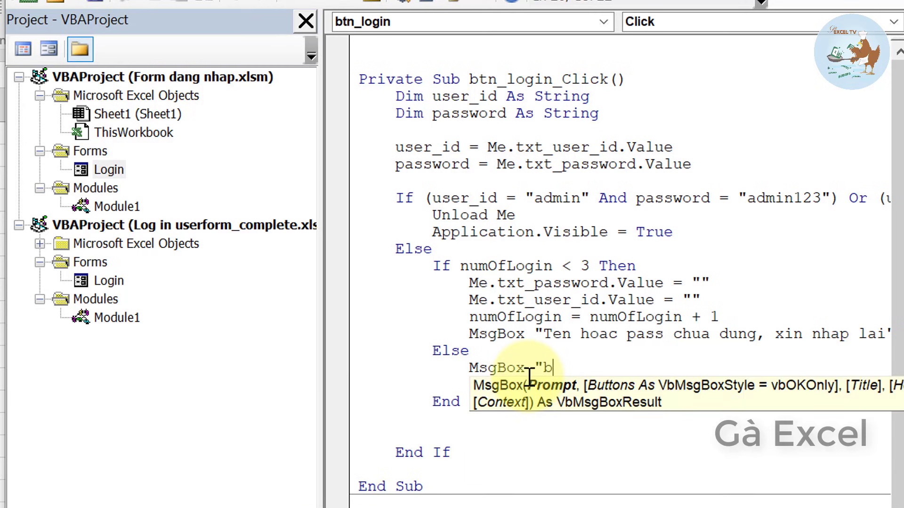
pyautogui.write('anj')
pyautogui.write('nhap sai')
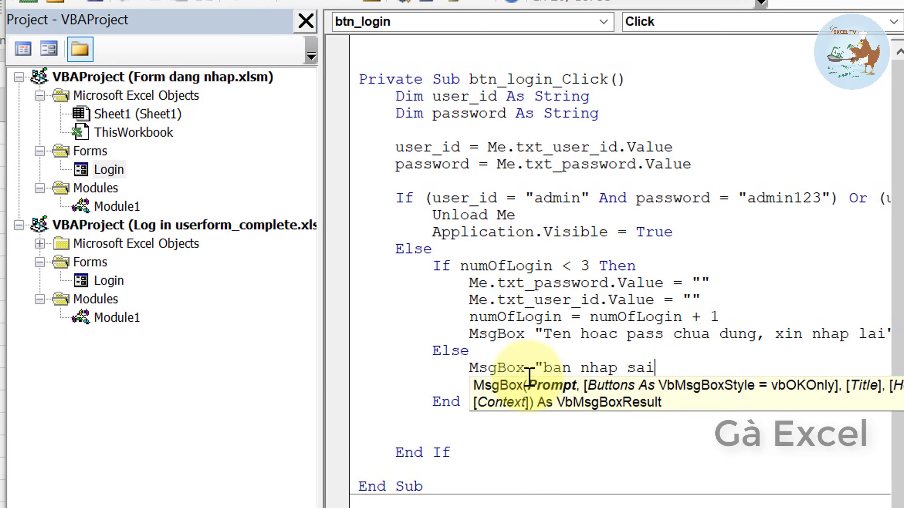
pyautogui.write(' qua 3')
pyautogui.press('BackSpace')
pyautogui.write('2')
pyautogui.press('BackSpace')
pyautogui.write('3 ')
pyautogui.write('lan')
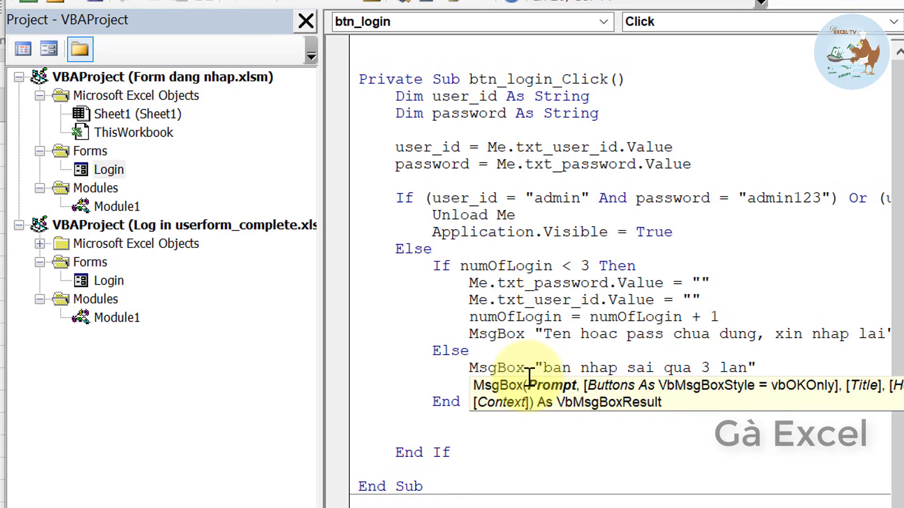
pyautogui.press('Return')
# Step: Follow it with Unload Me, Application.Visible = True and numOfLogin = 0
pyautogui.write('Un')
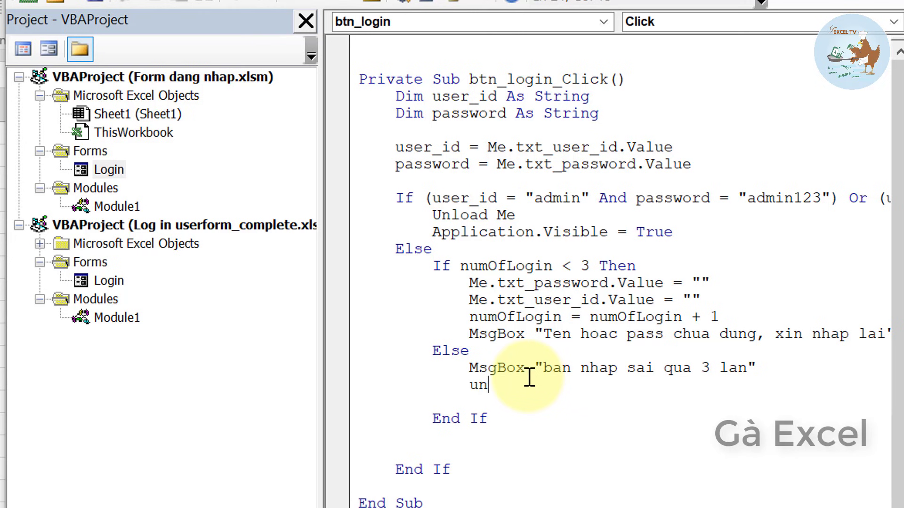
pyautogui.write('load ')
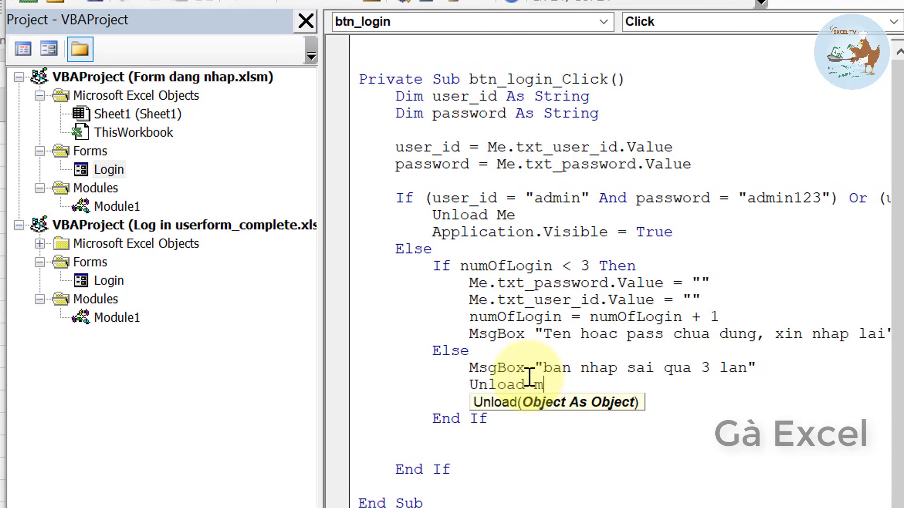
pyautogui.write('Me')
pyautogui.press('Return')
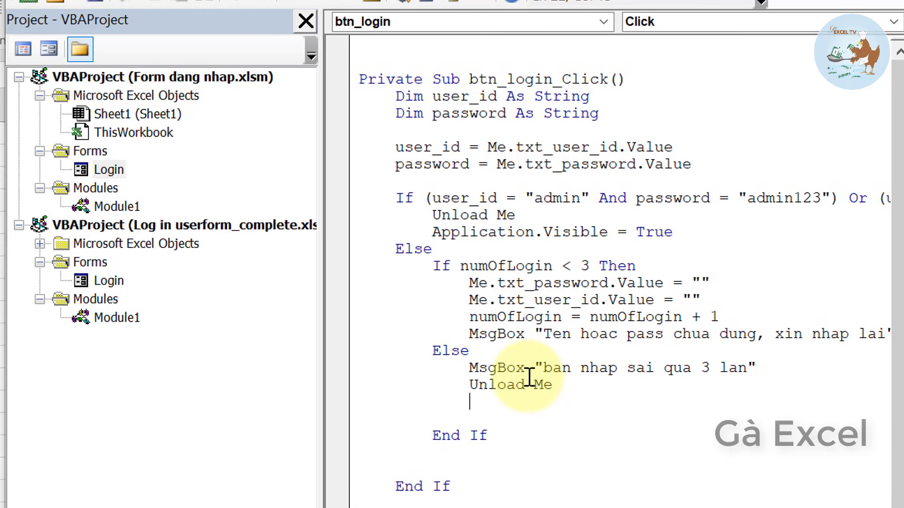
pyautogui.write('app')
pyautogui.hotkey('ctrl', 'space')
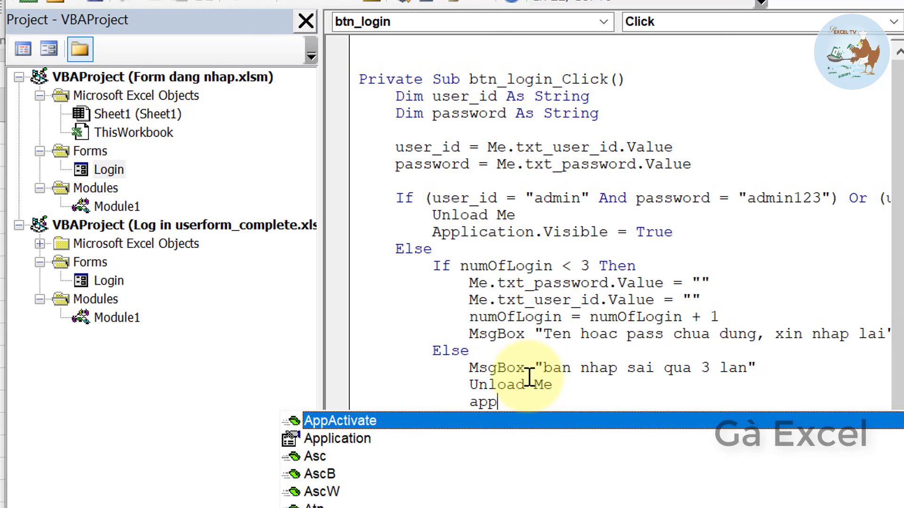
pyautogui.press('Down')
pyautogui.press('Tab')
pyautogui.write('.vi')
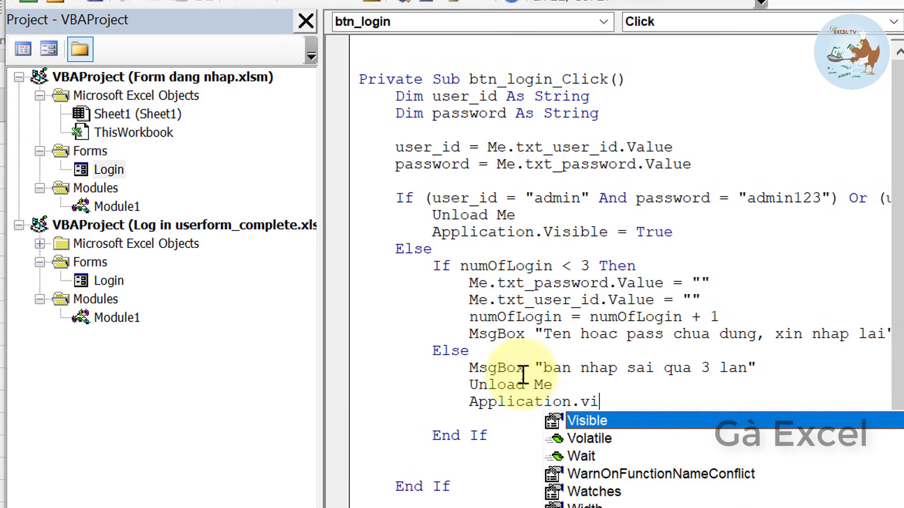
pyautogui.write('sible')
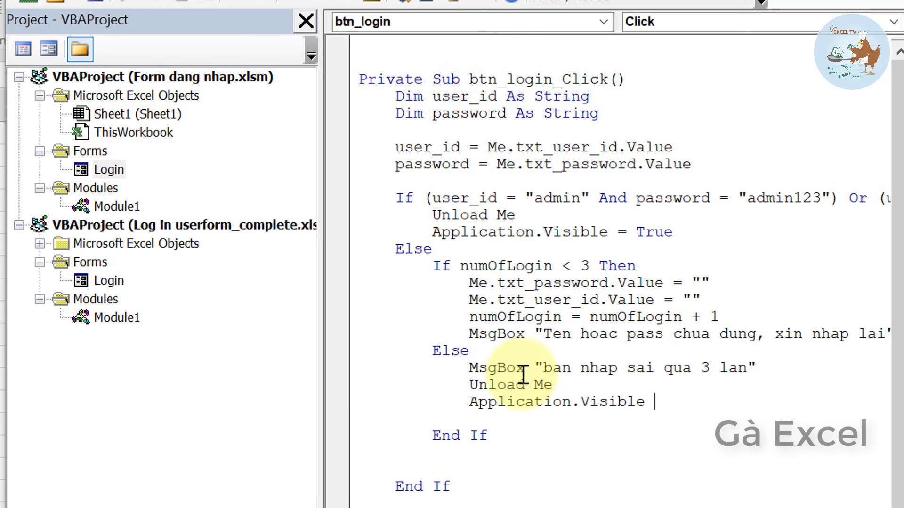
pyautogui.write(' = true')
pyautogui.press('Return')
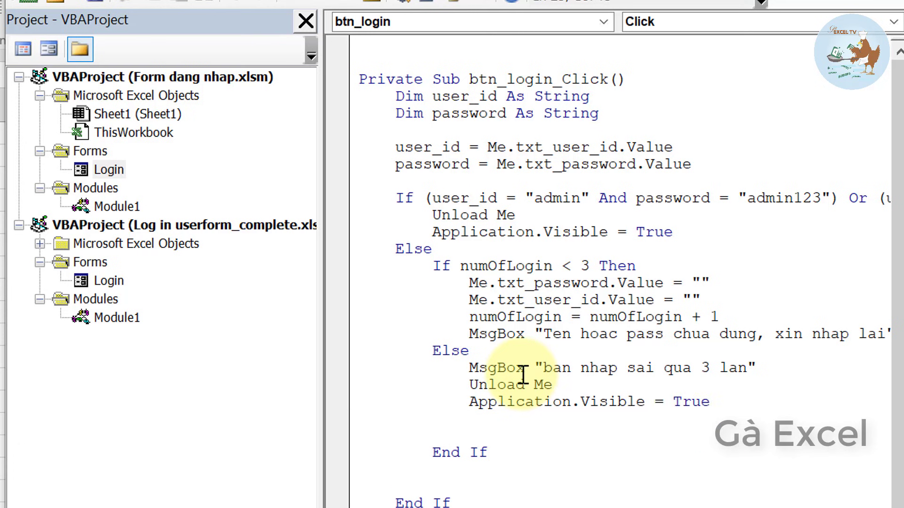
pyautogui.write('numOfLogin ')
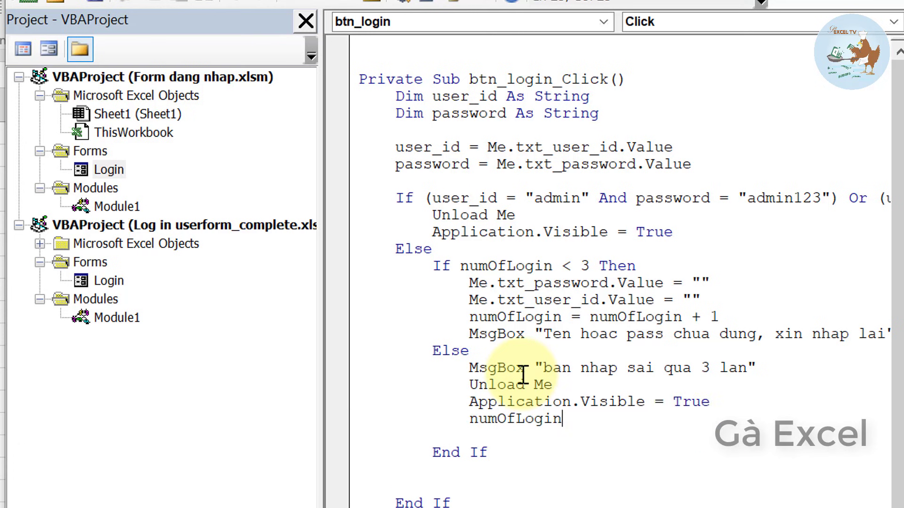
pyautogui.write('=0')
pyautogui.press('Down')
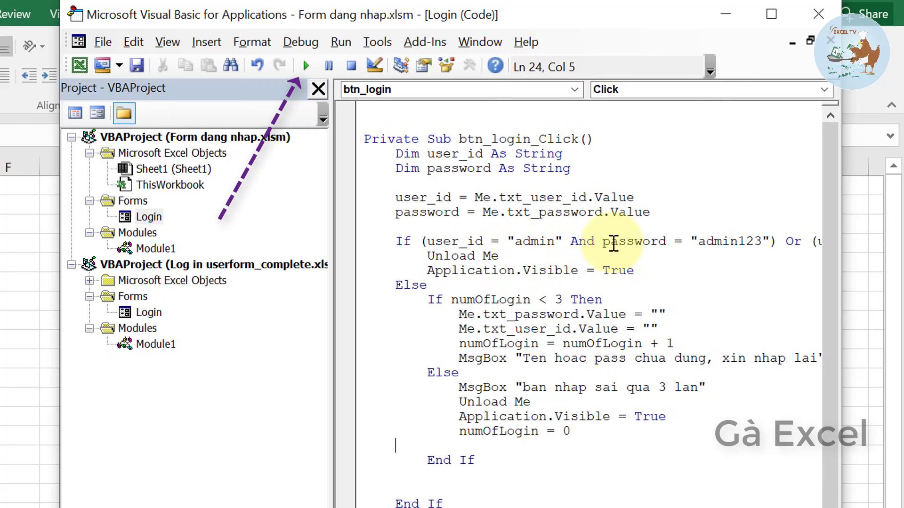
# Step: Run the login form and log in as admin with its password
pyautogui.click(305, 66)
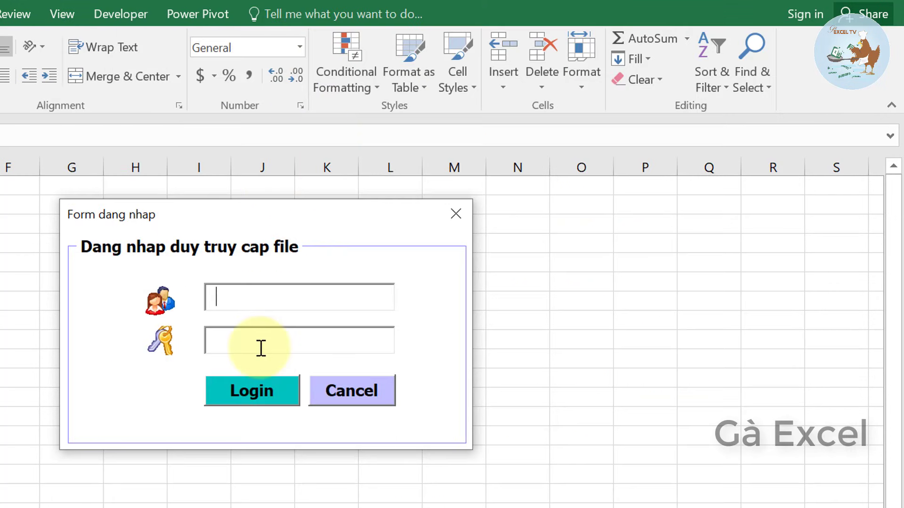
pyautogui.write('ad')
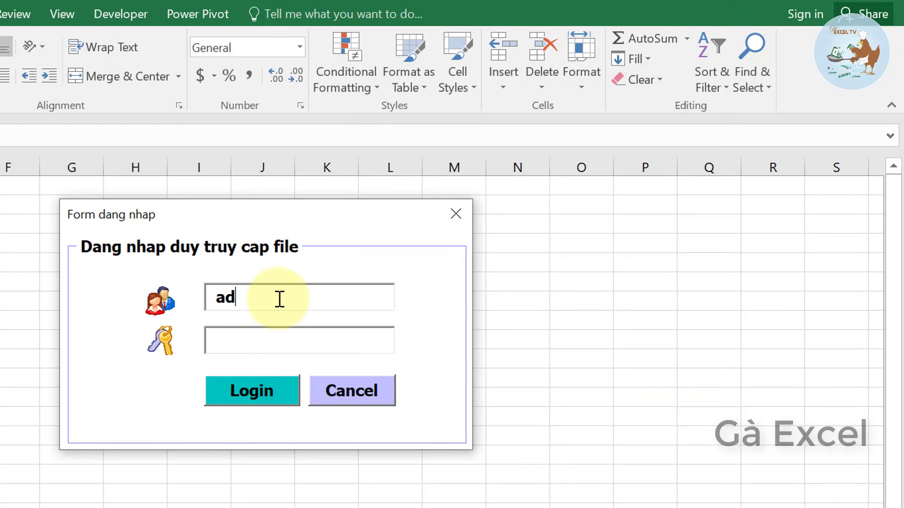
pyautogui.write('min')
pyautogui.press('Tab')
pyautogui.write('***')
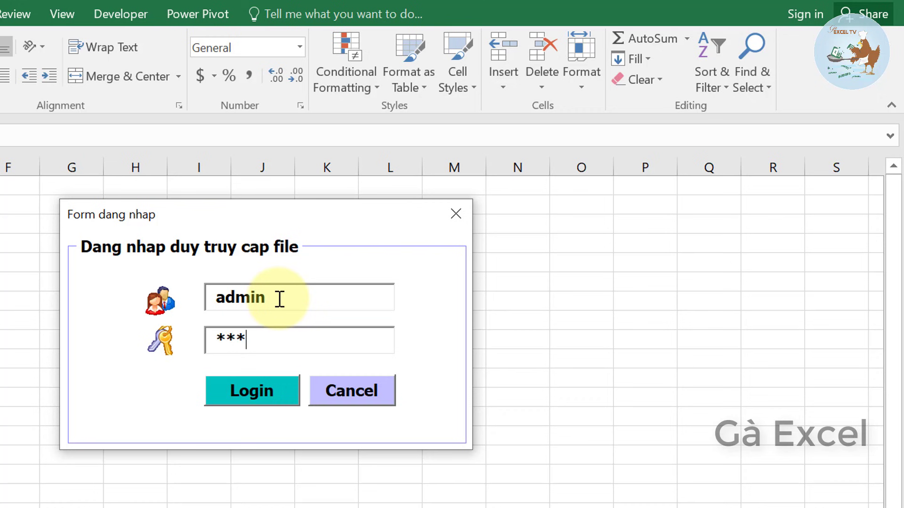
pyautogui.write('*****')
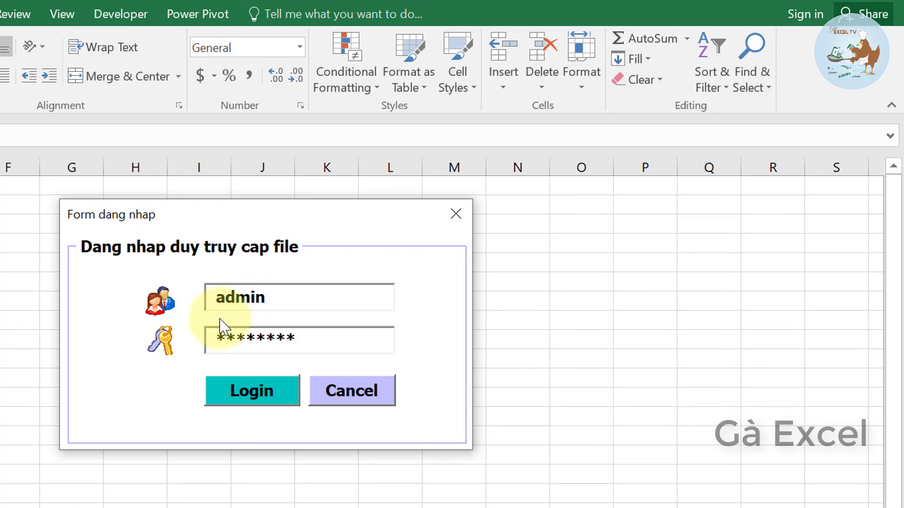
pyautogui.click(233, 393)
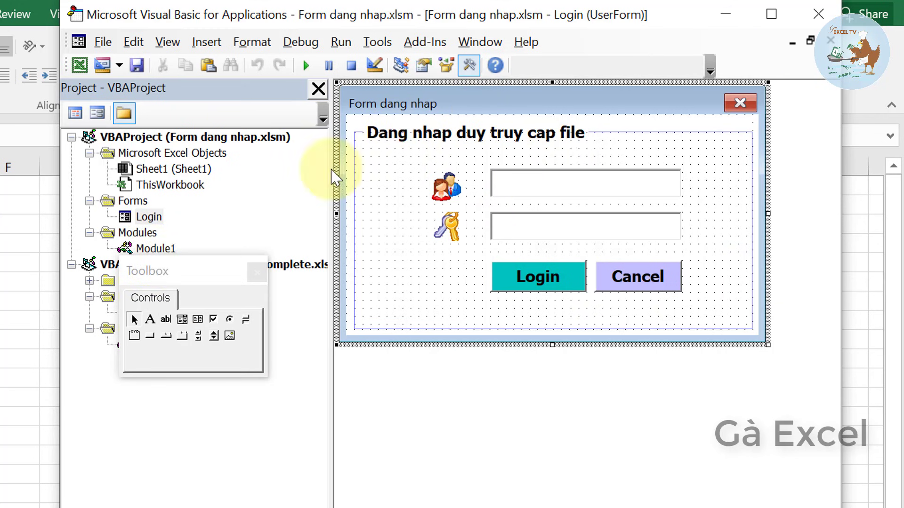
# Step: Run the form again, try guest with a wrong password, and dismiss the error message
pyautogui.click(75, 113)
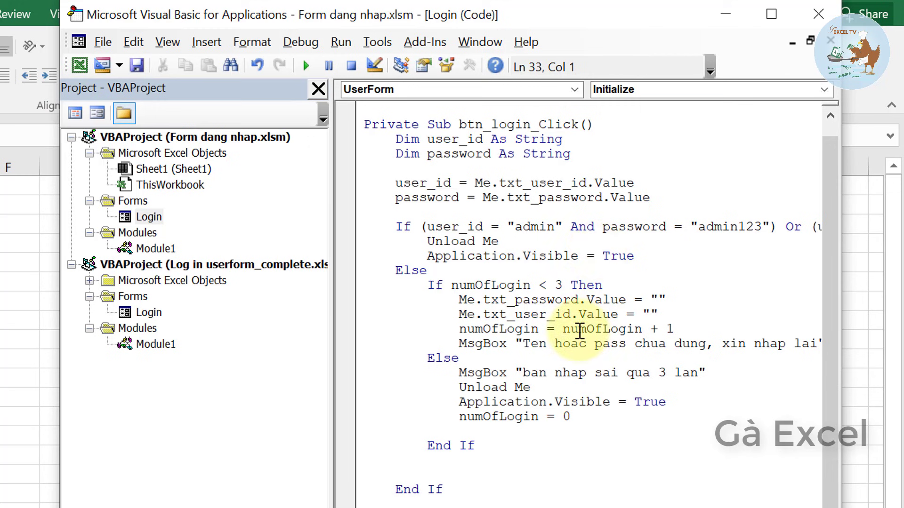
pyautogui.click(306, 66)
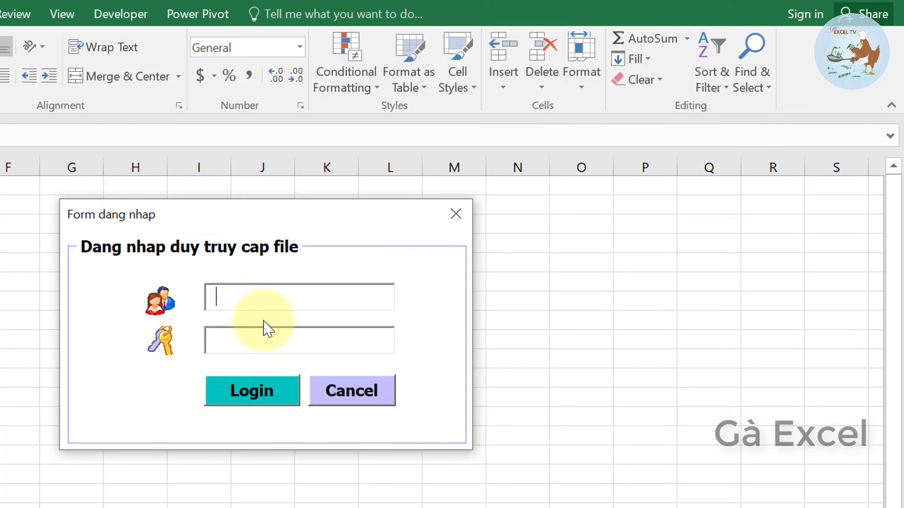
pyautogui.write('guest')
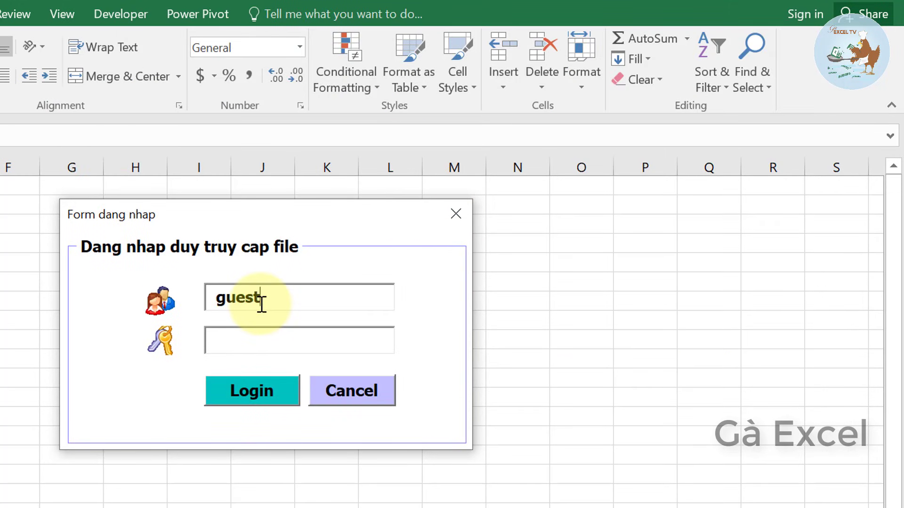
pyautogui.write('1')
pyautogui.write('23456789012')
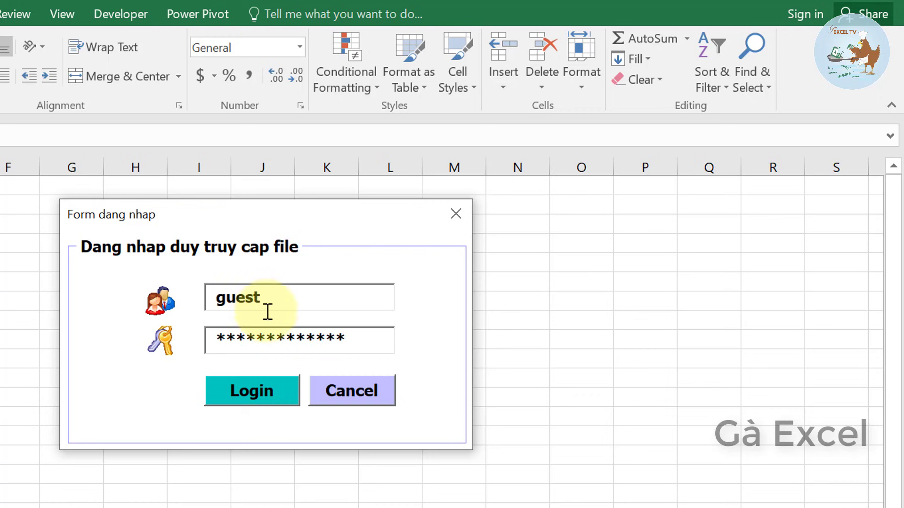
pyautogui.click(263, 408)
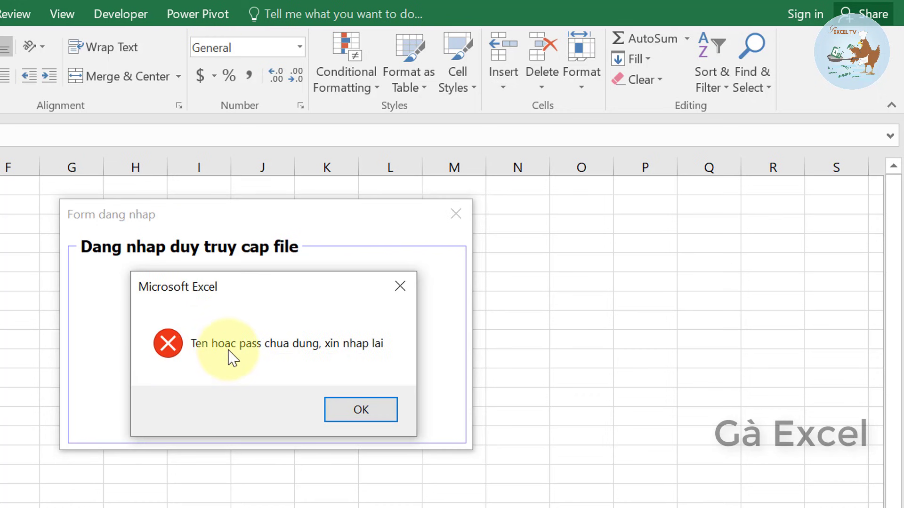
pyautogui.click(362, 413)
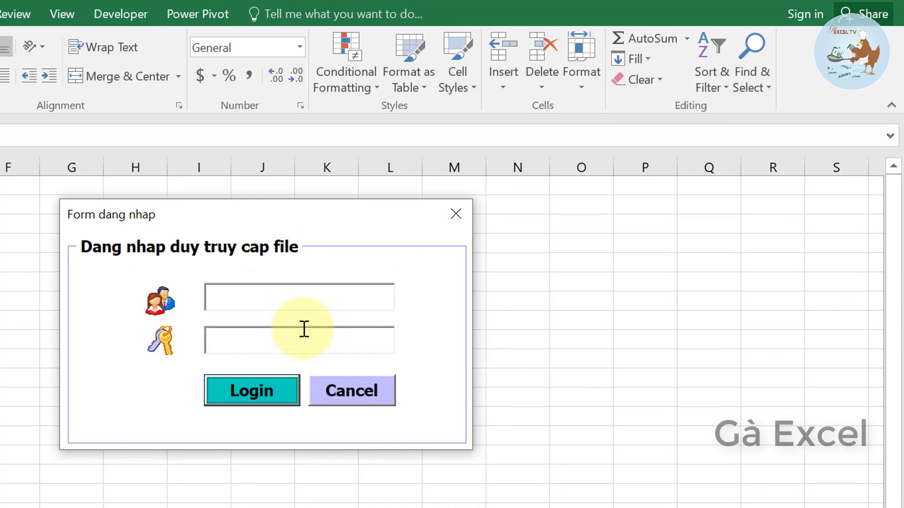
# Step: Retry the login as guest with the correct password
pyautogui.click(297, 302)
pyautogui.write('g')
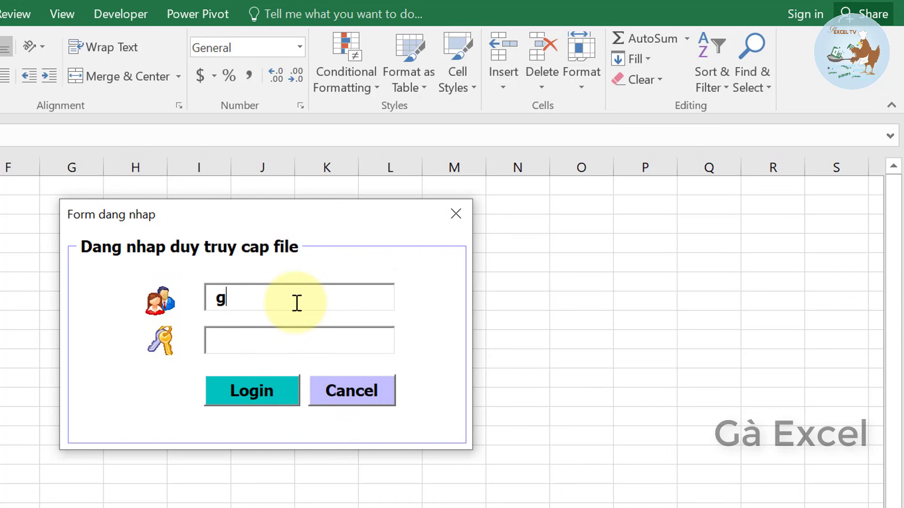
pyautogui.write('uest')
pyautogui.press('Tab')
pyautogui.write('*****')
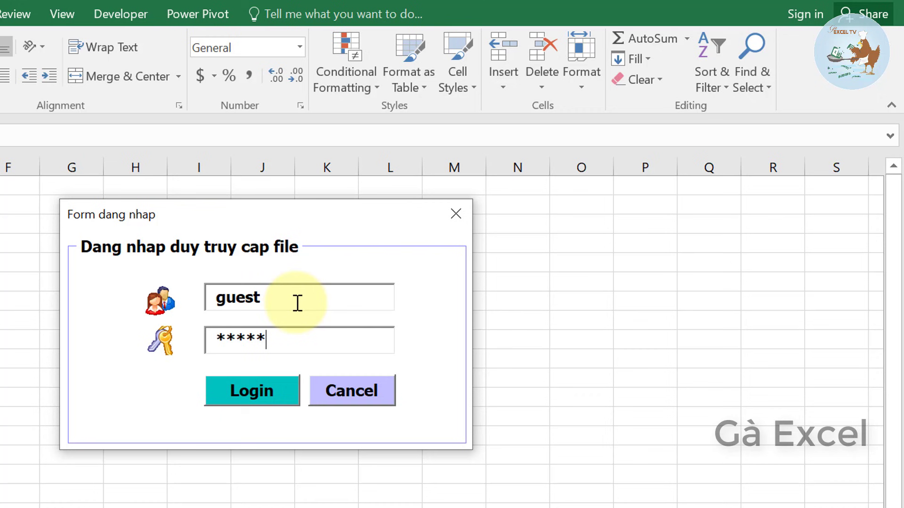
pyautogui.write('***')
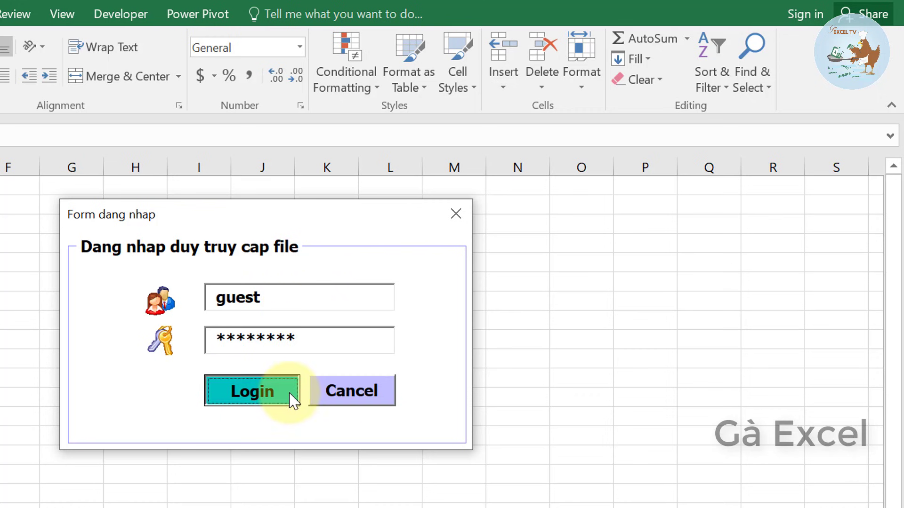
pyautogui.click(293, 396)
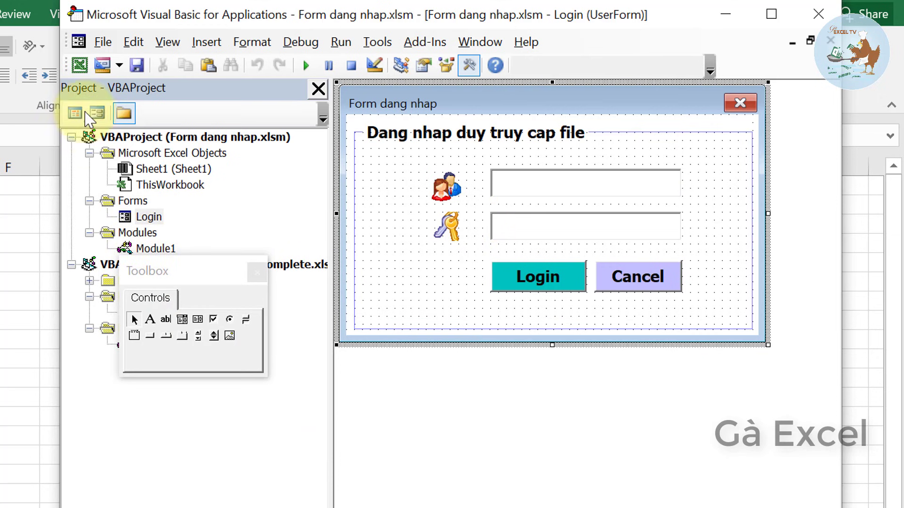
# Step: Create btn_cancel_Click containing Unload Me and Application.Visible = True
pyautogui.doubleClick(656, 282)
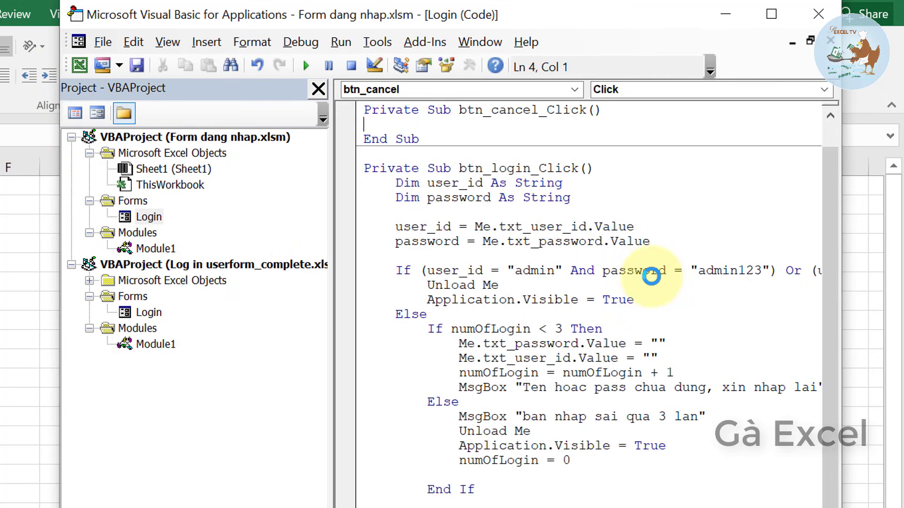
pyautogui.scroll(1, 490, 259)
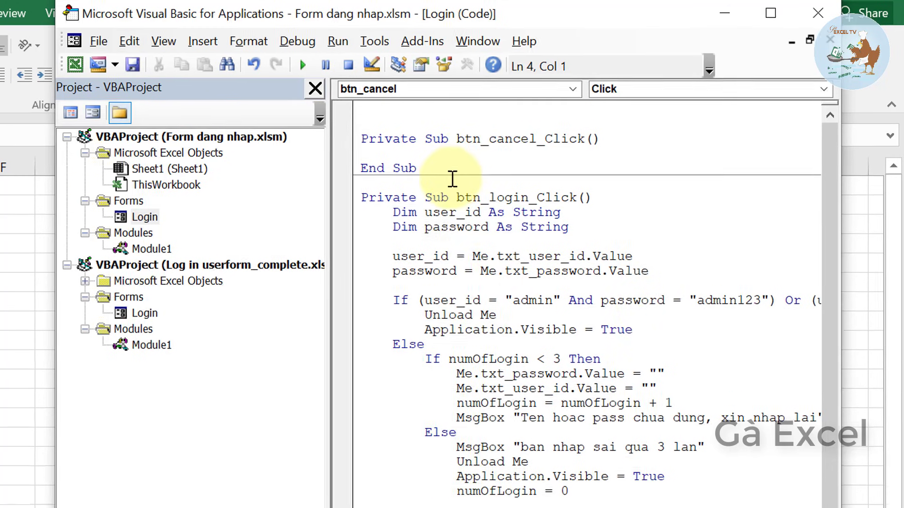
pyautogui.press('Tab')
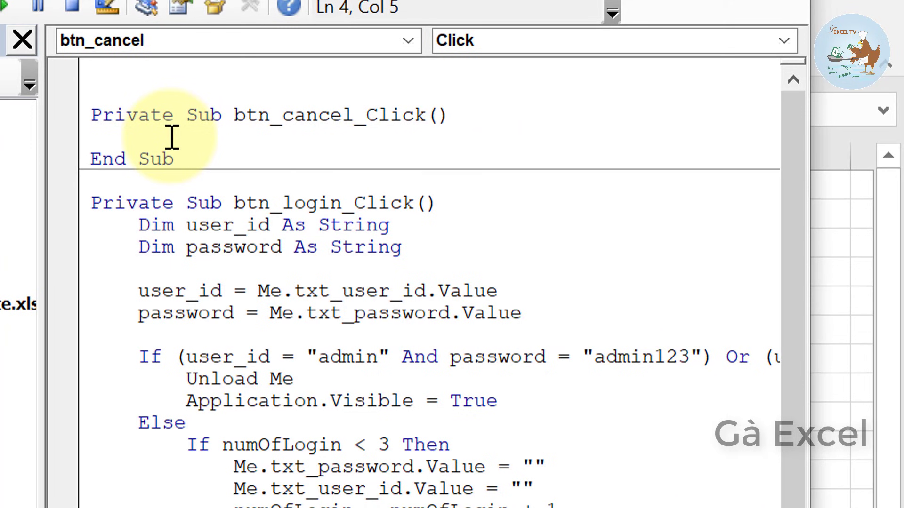
pyautogui.write('un')
pyautogui.write('ad m')
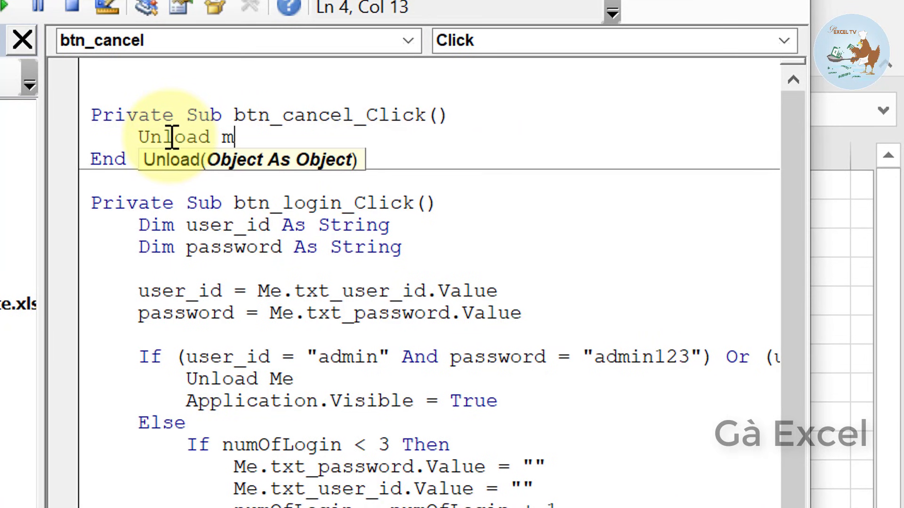
pyautogui.write('e')
pyautogui.press('Return')
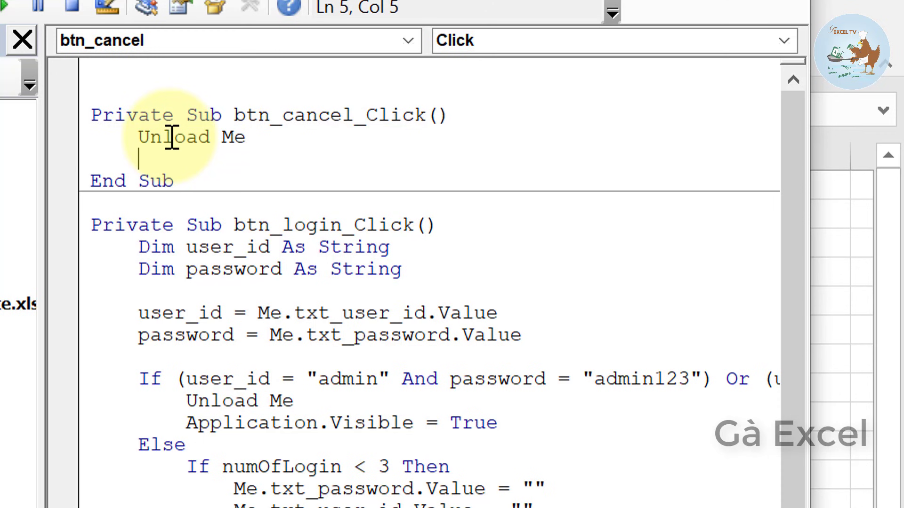
pyautogui.write('app')
pyautogui.hotkey('ctrl', 'space')
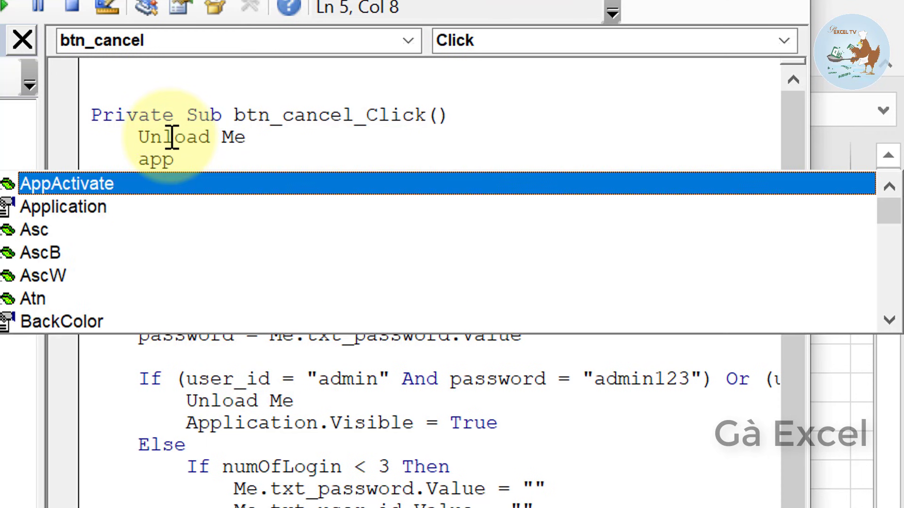
pyautogui.press('Down')
pyautogui.press('Tab')
pyautogui.write('.')
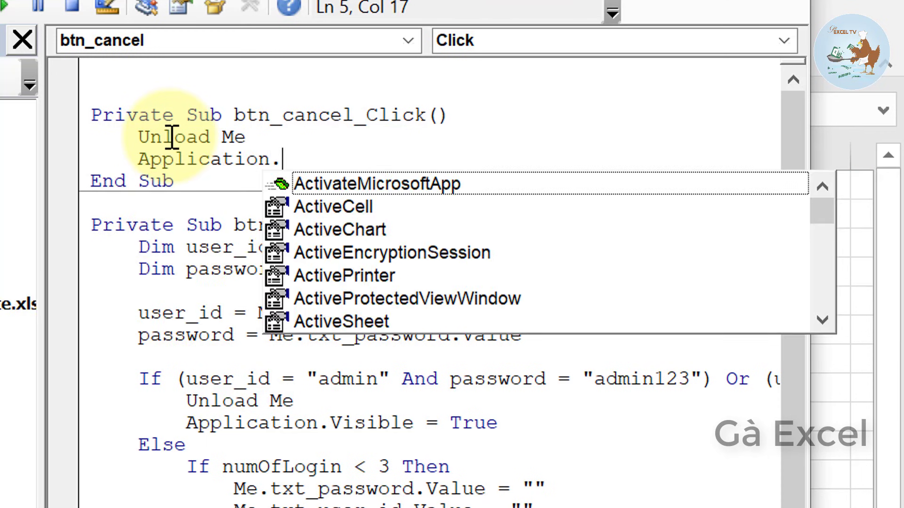
pyautogui.write('vis')
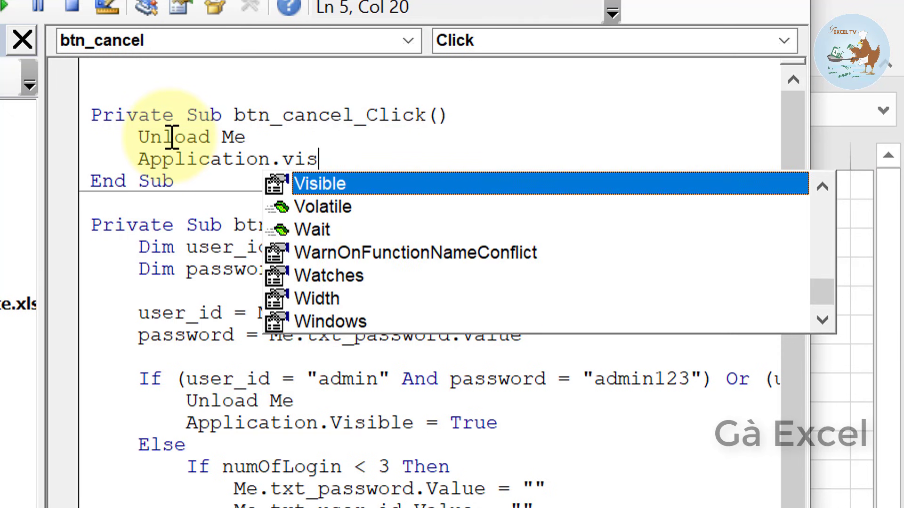
pyautogui.press('Tab')
pyautogui.write('= ')
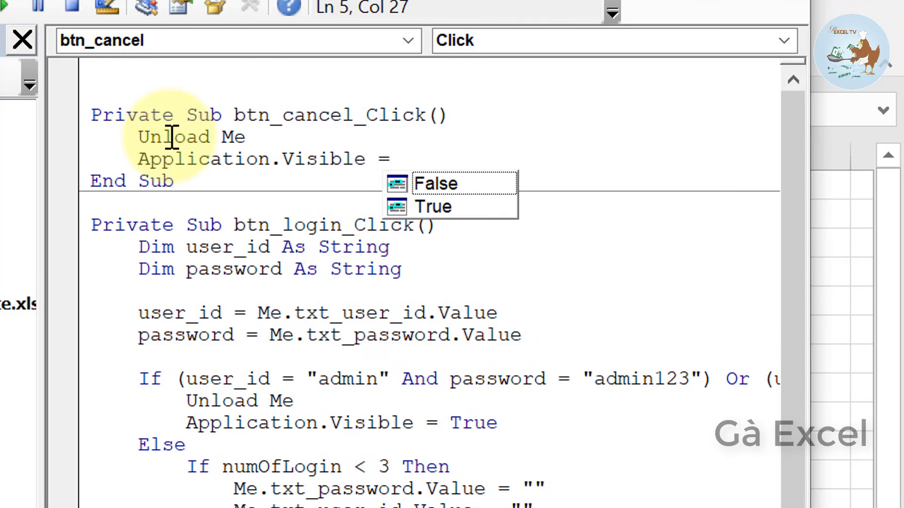
pyautogui.write('tru')
pyautogui.press('Return')
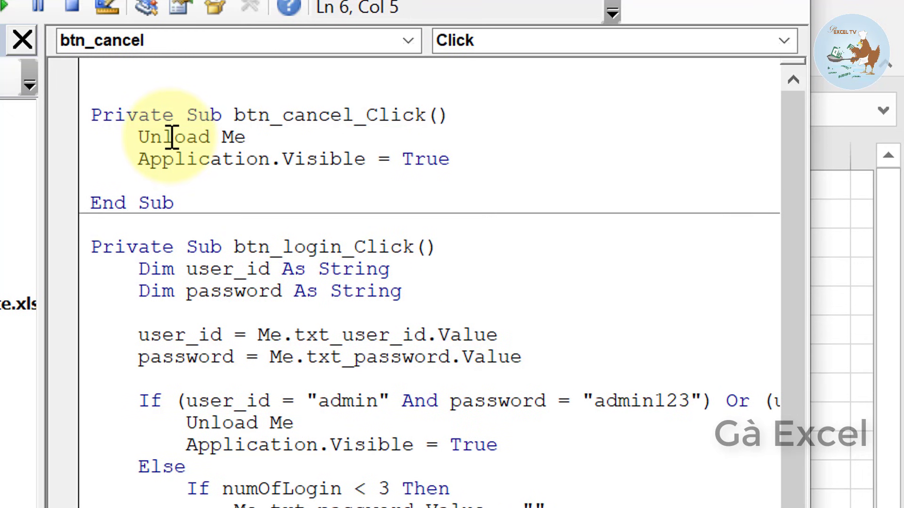
# Step: Add numOfLogin = 0 and ThisWorkbook.Close savechanges:=False to the Cancel handler
pyautogui.write('num')
pyautogui.hotkey('ctrl', 'space')
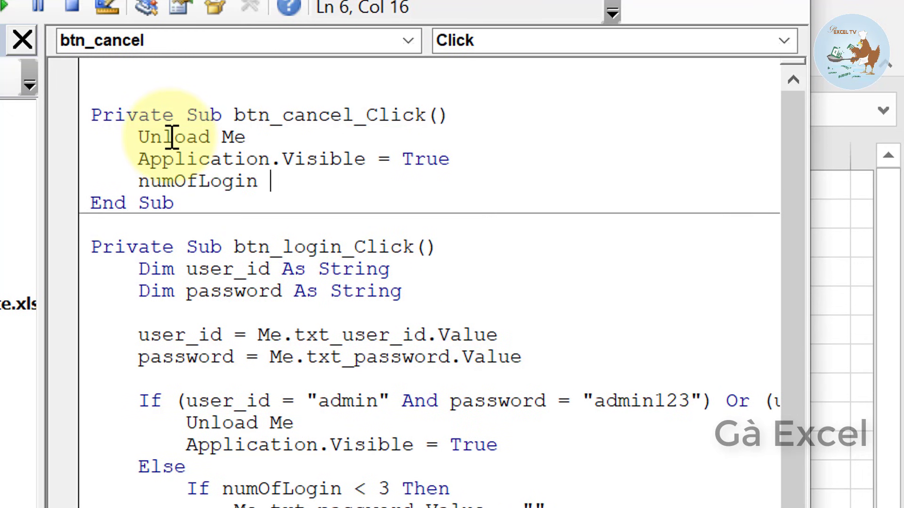
pyautogui.write('0')
pyautogui.press('Down')
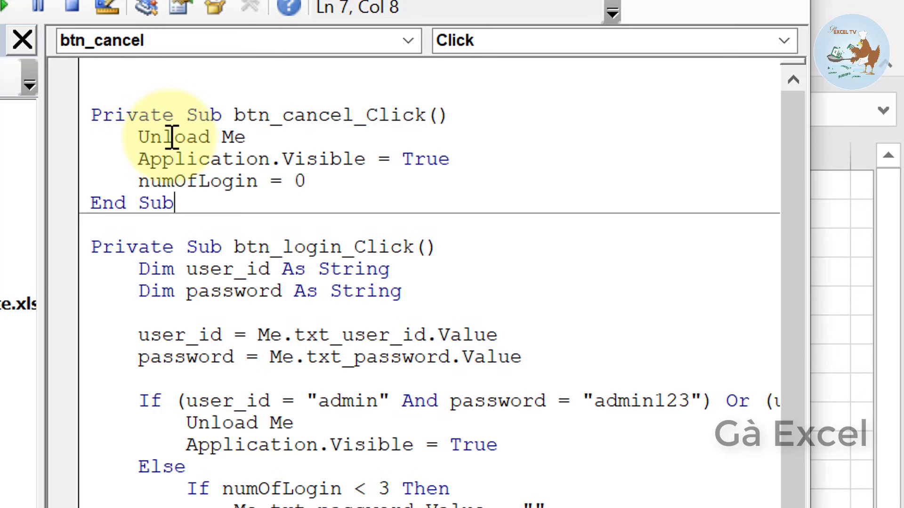
pyautogui.click(364, 189)
pyautogui.press('Return')
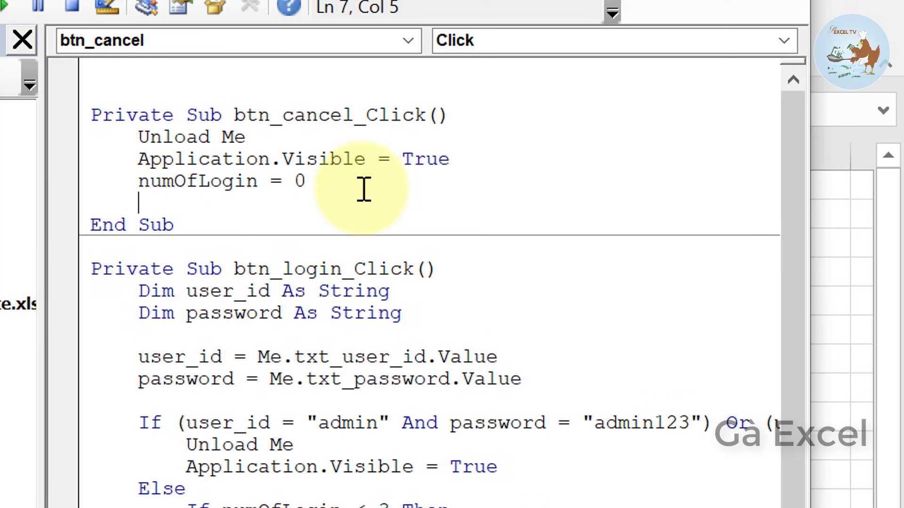
pyautogui.write('this')
pyautogui.hotkey('ctrl', 'space')
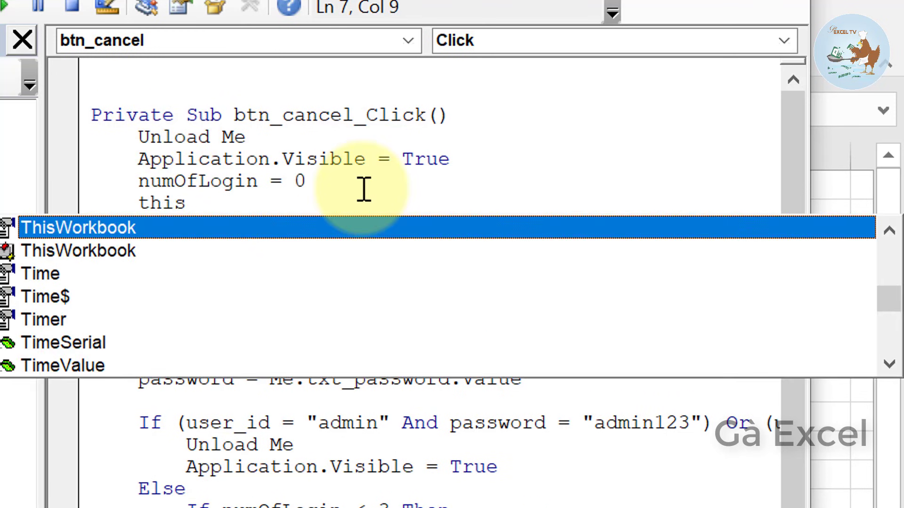
pyautogui.press('Tab')
pyautogui.write('c')
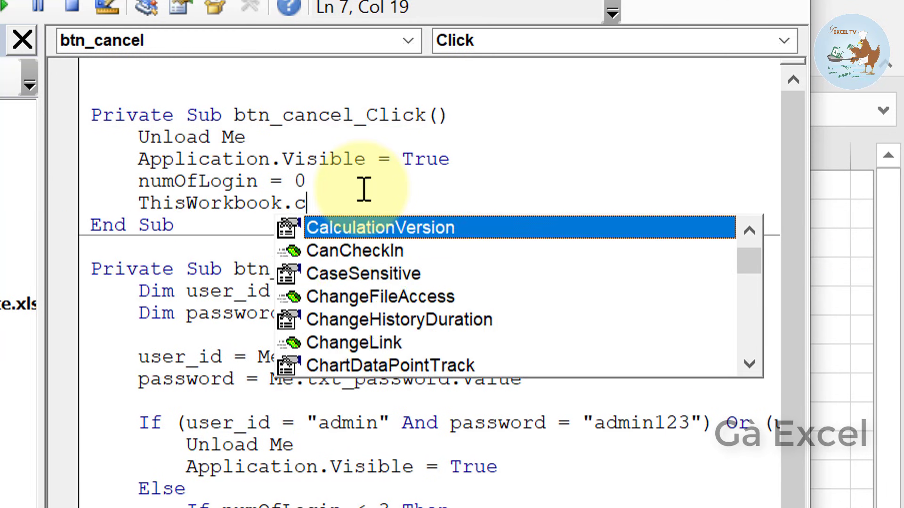
pyautogui.write('lo')
pyautogui.press('Tab')
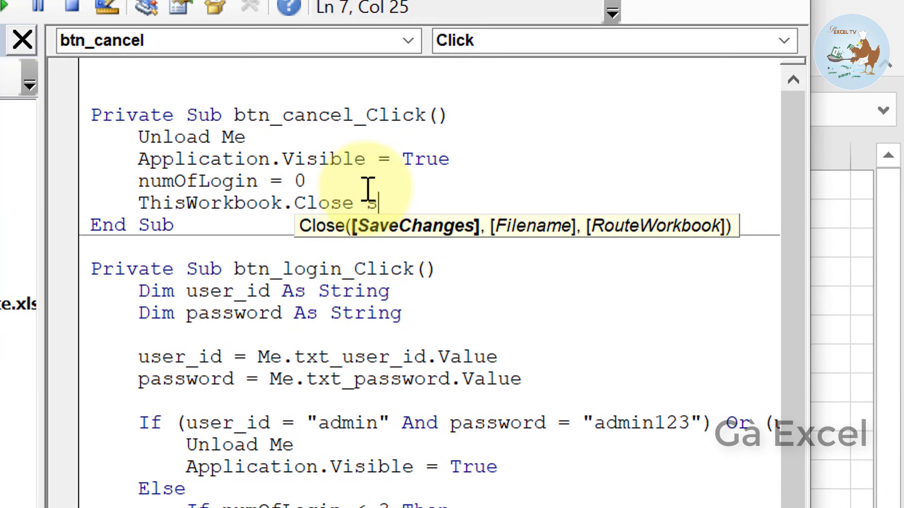
pyautogui.write('avechanges')
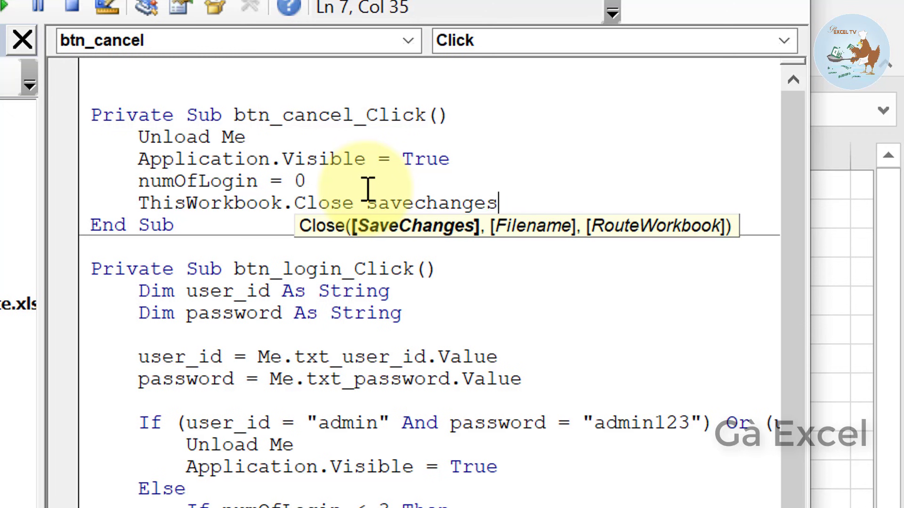
pyautogui.write('=false')
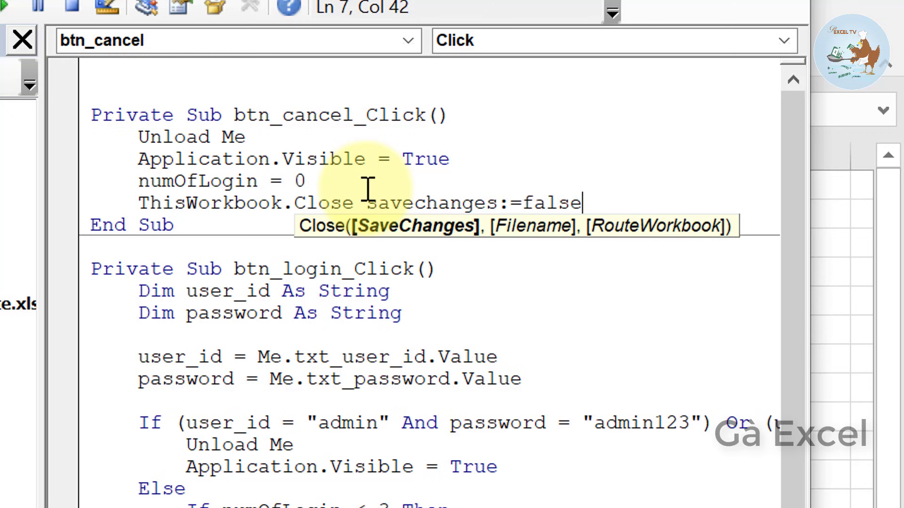
pyautogui.press('Down')
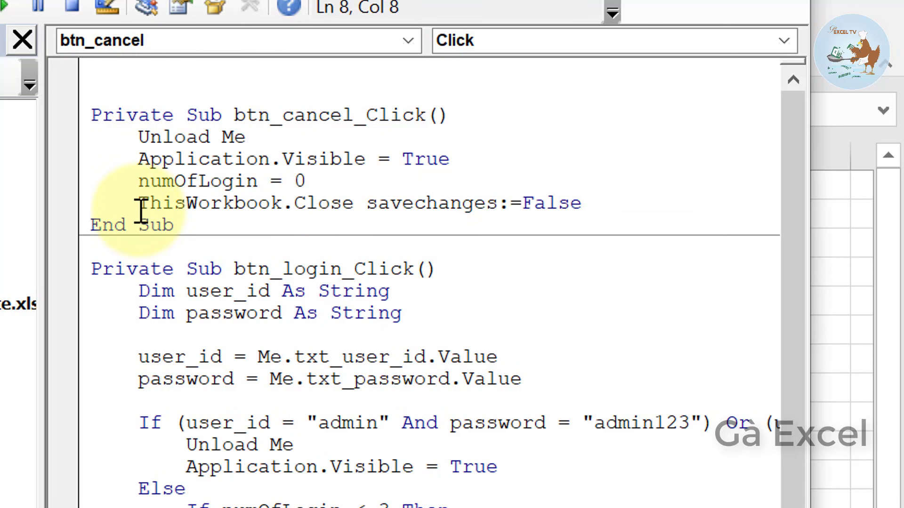
# Step: Copy the ThisWorkbook.Close line and paste it after numOfLogin = 0 in btn_login_Click's Else branch
pyautogui.moveTo(138, 203); pyautogui.dragTo(606, 204)
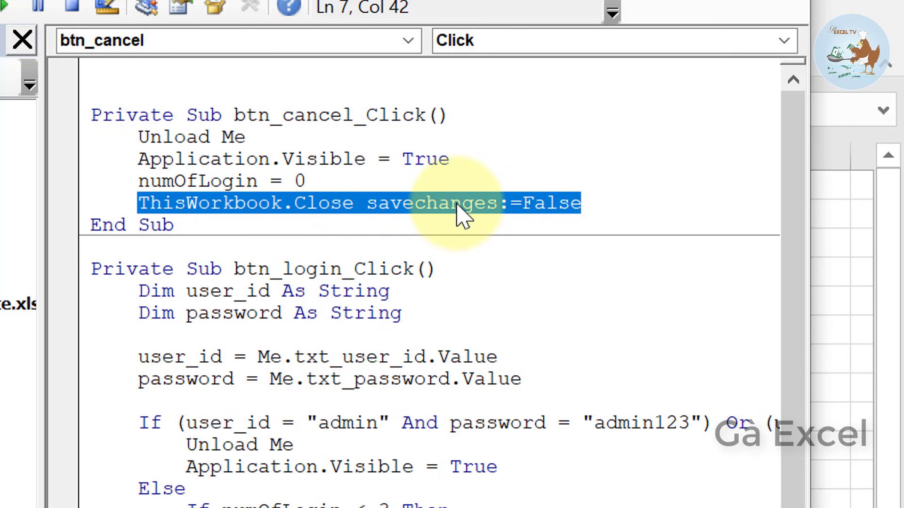
pyautogui.rightClick(187, 206)
pyautogui.click(324, 263)
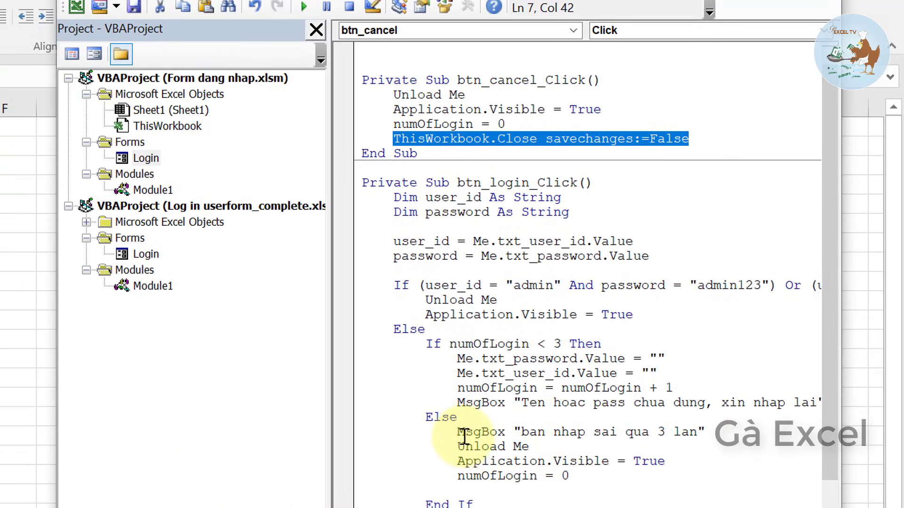
pyautogui.click(473, 432)
pyautogui.click(599, 432)
pyautogui.click(476, 488)
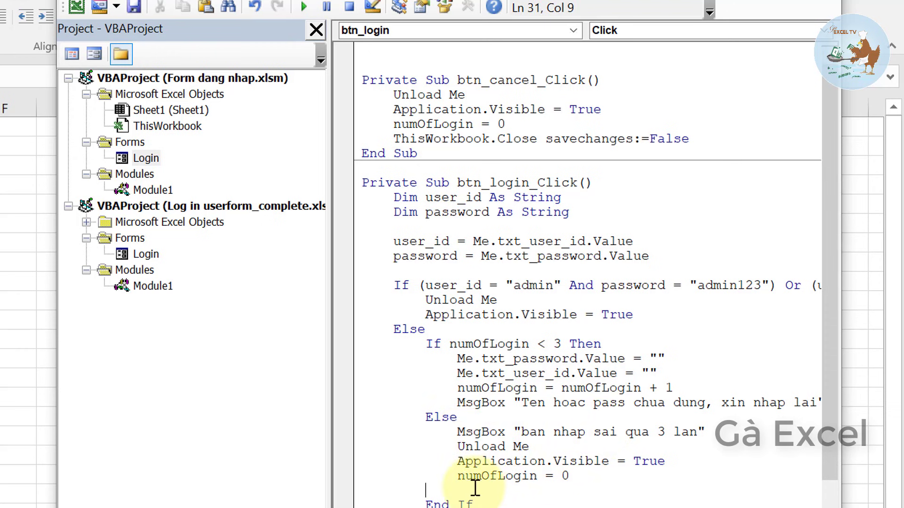
pyautogui.click(458, 489)
pyautogui.rightClick(459, 489)
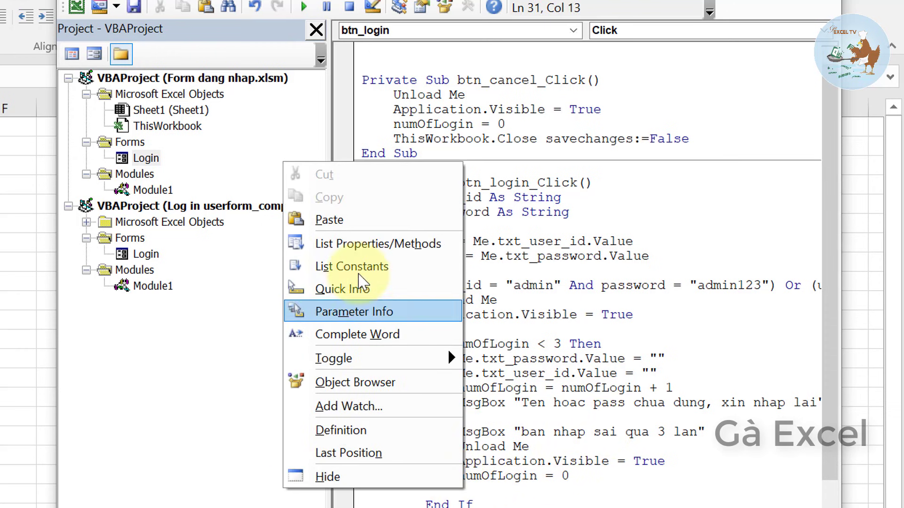
pyautogui.click(339, 224)
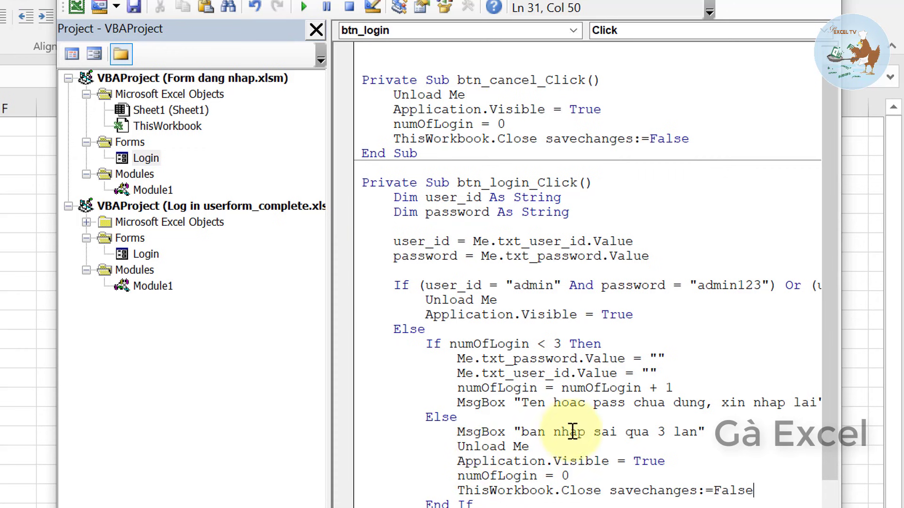
pyautogui.moveTo(523, 431); pyautogui.dragTo(668, 432)
pyautogui.moveTo(753, 490); pyautogui.dragTo(567, 490)
pyautogui.click(655, 490)
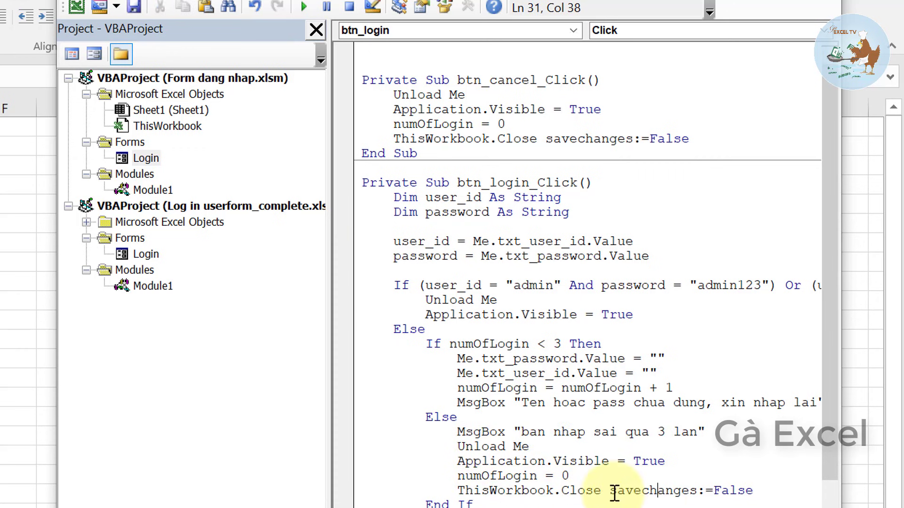
pyautogui.click(585, 491)
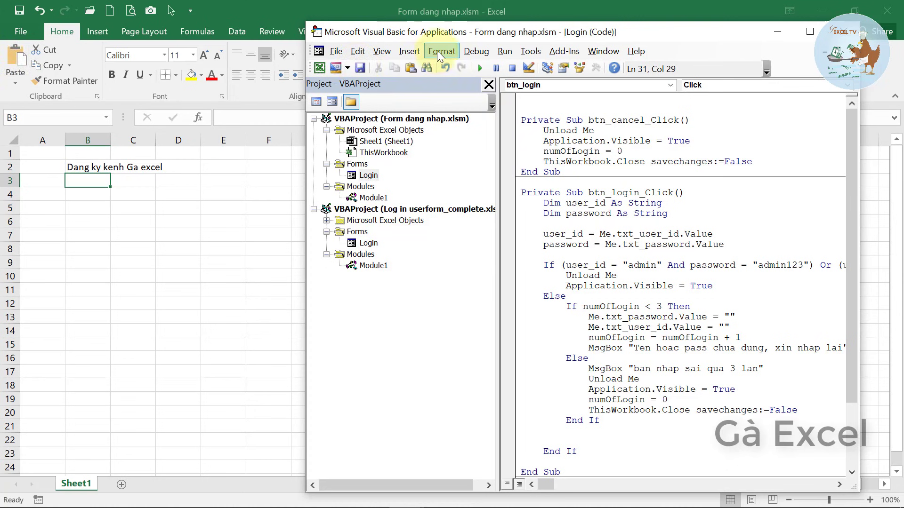
# Step: Test-run and close the Login form, then reopen Form dang nhap.xlsm from the Login folder
pyautogui.click(480, 69)
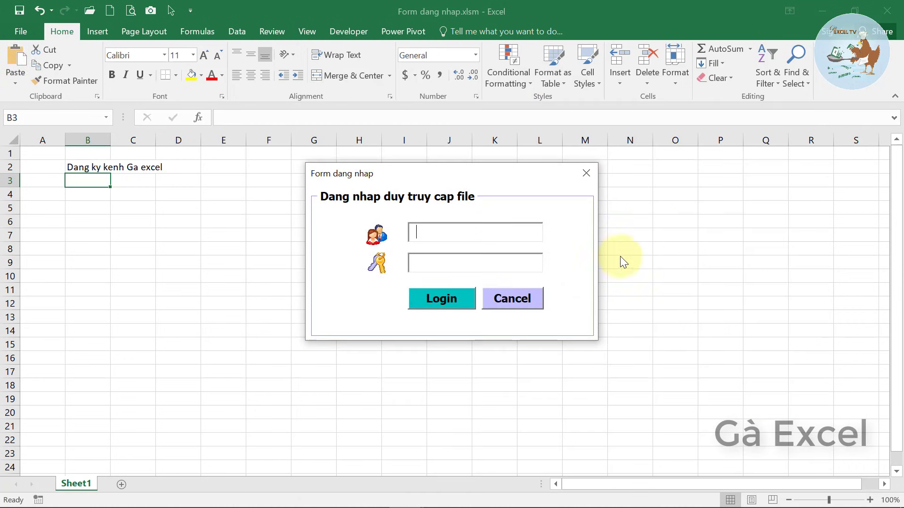
pyautogui.click(513, 298)
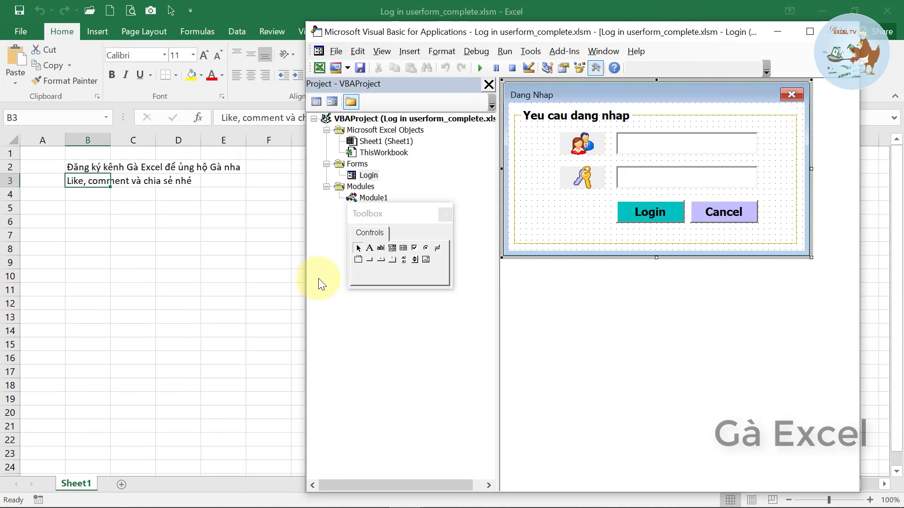
pyautogui.moveTo(506, 33)
pyautogui.mouseDown()
pyautogui.moveTo(601, 72)
pyautogui.moveTo(485, 52)
pyautogui.mouseUp()
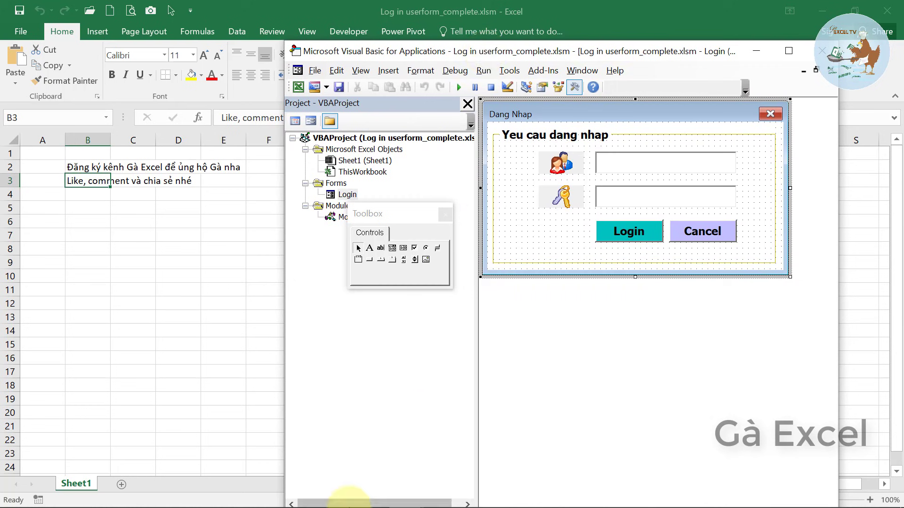
pyautogui.click(371, 499)
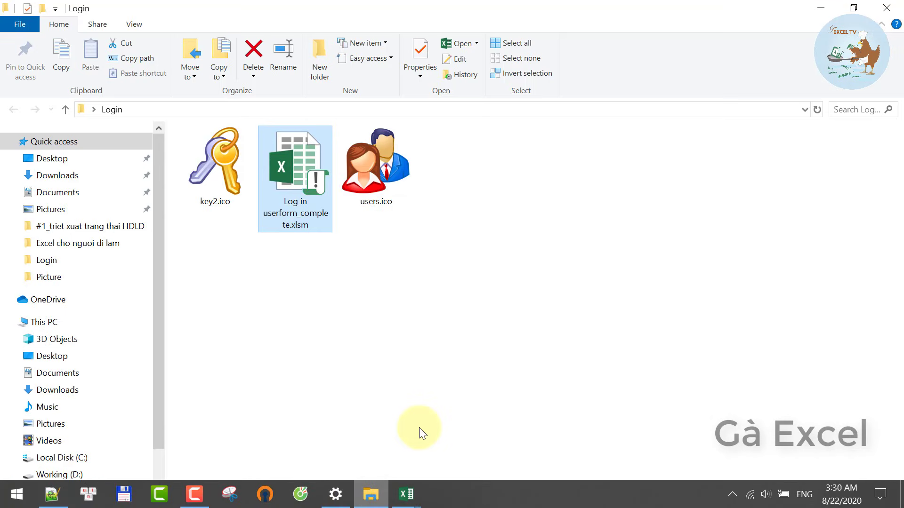
pyautogui.click(450, 258)
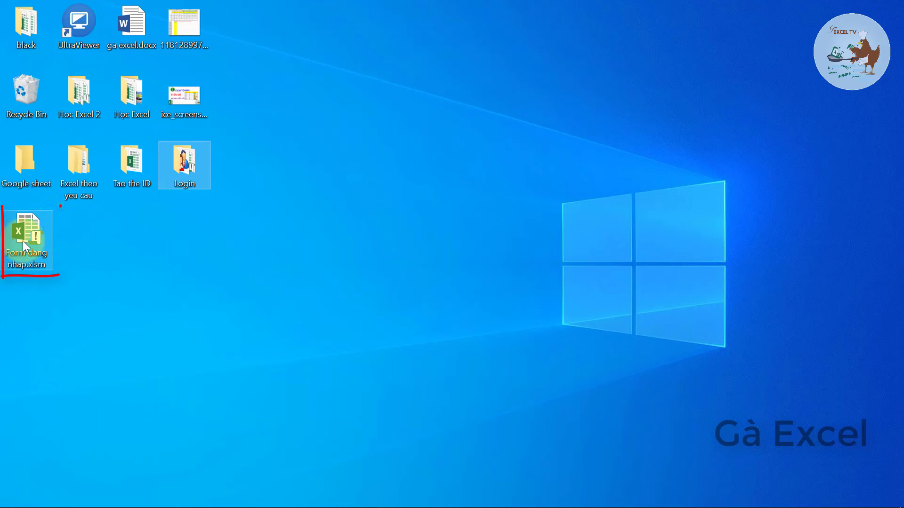
pyautogui.doubleClick(23, 230)
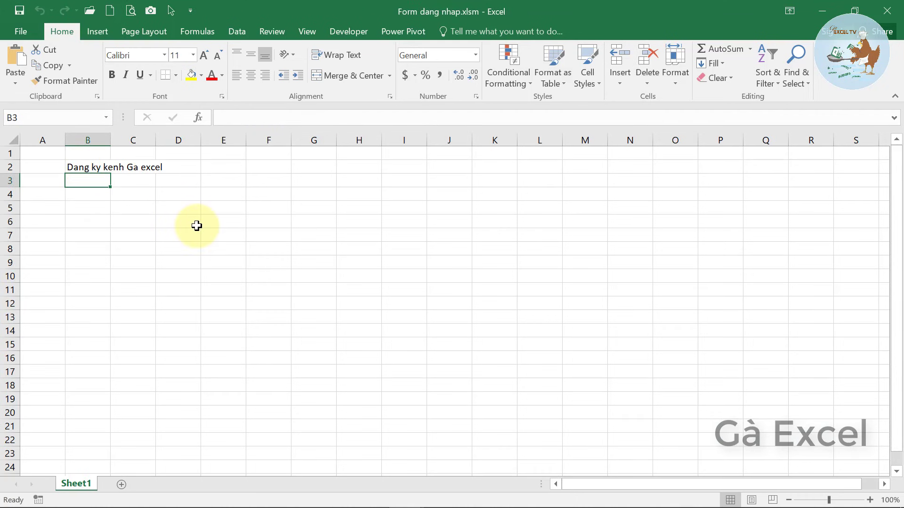
# Step: Reopen the VBA editor with Alt+F11 and open the Login form's design from the Forms folder
pyautogui.hotkey('alt', 'F11')
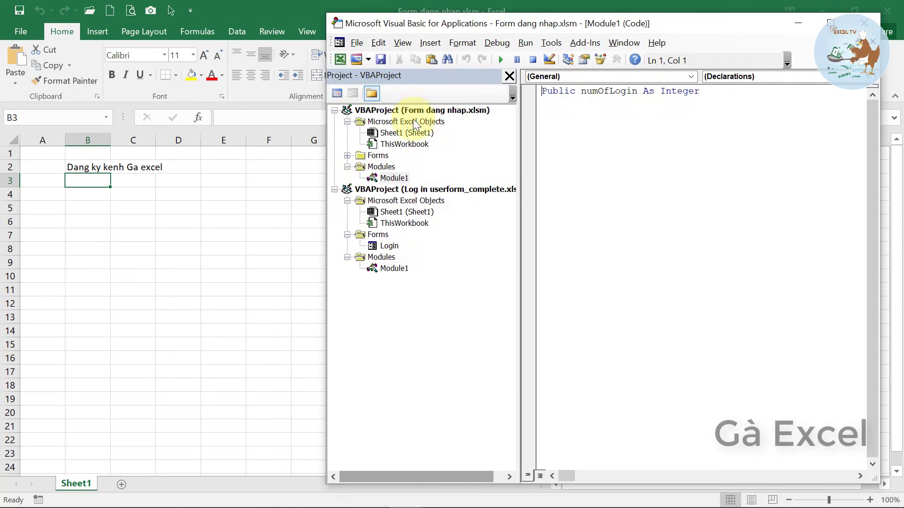
pyautogui.click(346, 155)
pyautogui.doubleClick(389, 166)
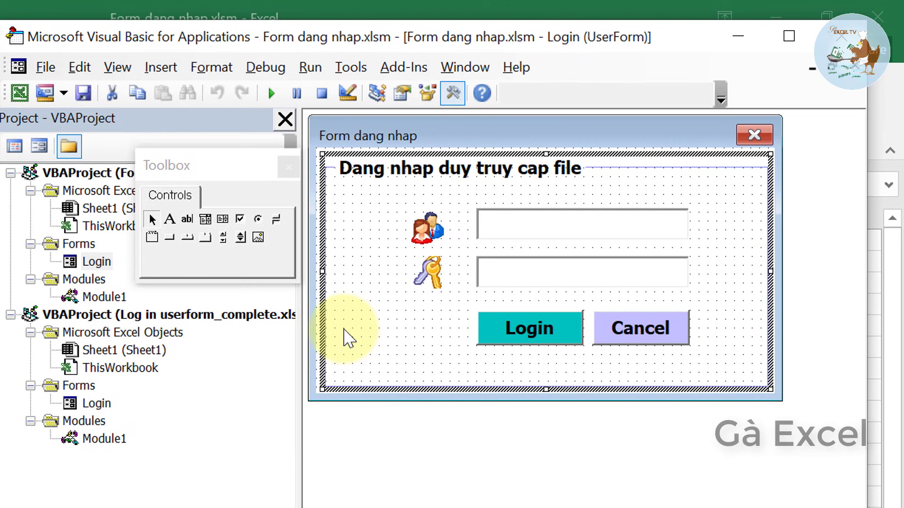
pyautogui.click(671, 122)
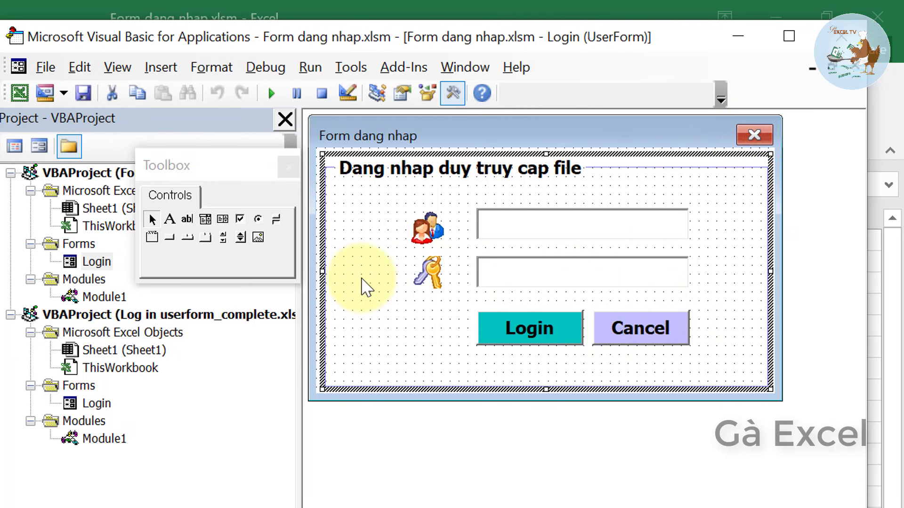
# Step: Create a UserForm_QueryClose event procedure in the Login form's code
pyautogui.click(14, 147)
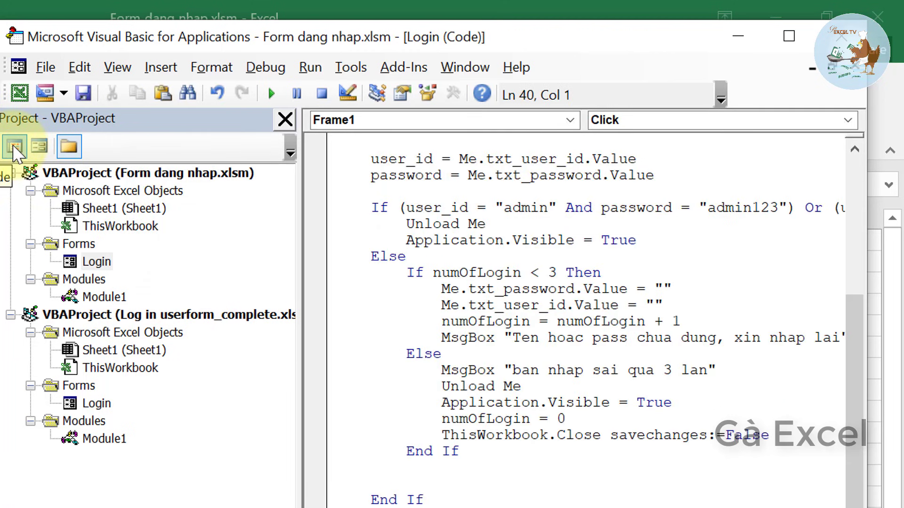
pyautogui.click(370, 121)
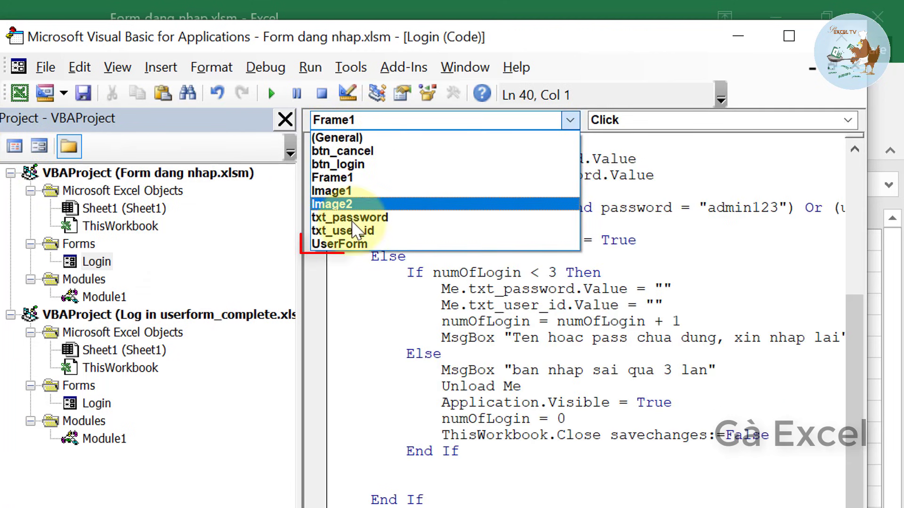
pyautogui.click(332, 244)
pyautogui.click(642, 122)
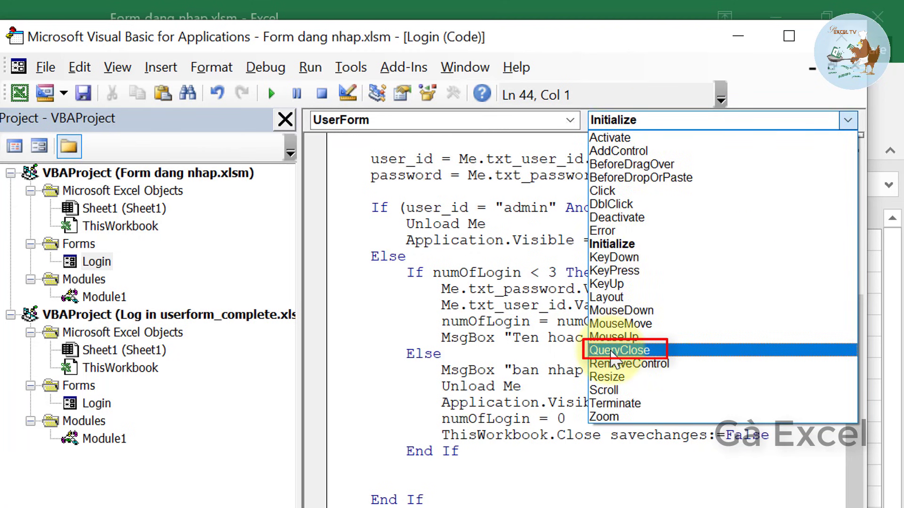
pyautogui.click(612, 351)
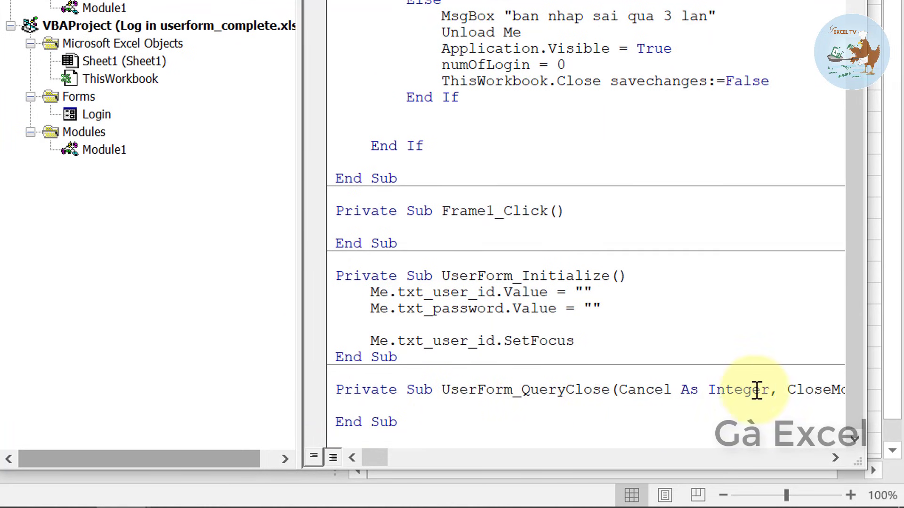
# Step: Write If CloseMode = 0 Then Cancel = 1 inside the QueryClose procedure
pyautogui.click(774, 454)
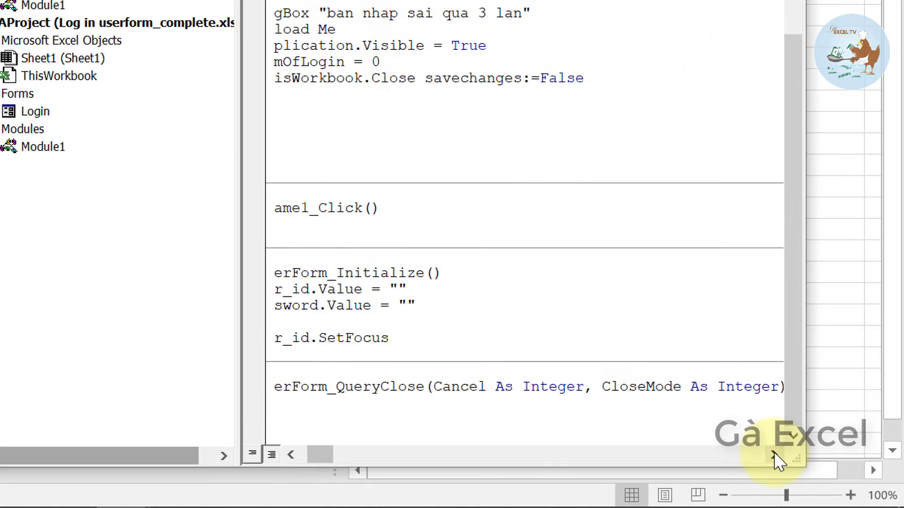
pyautogui.moveTo(329, 455); pyautogui.dragTo(311, 456)
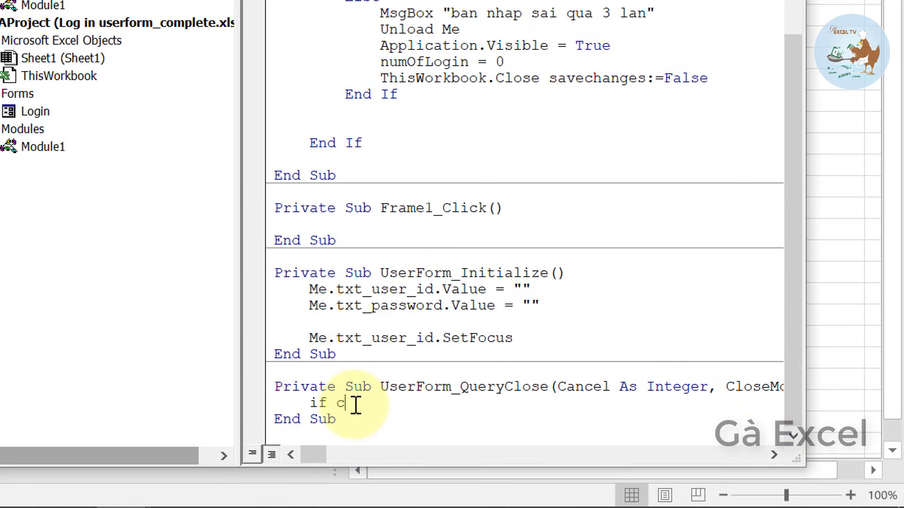
pyautogui.hotkey('ctrl', 'space')
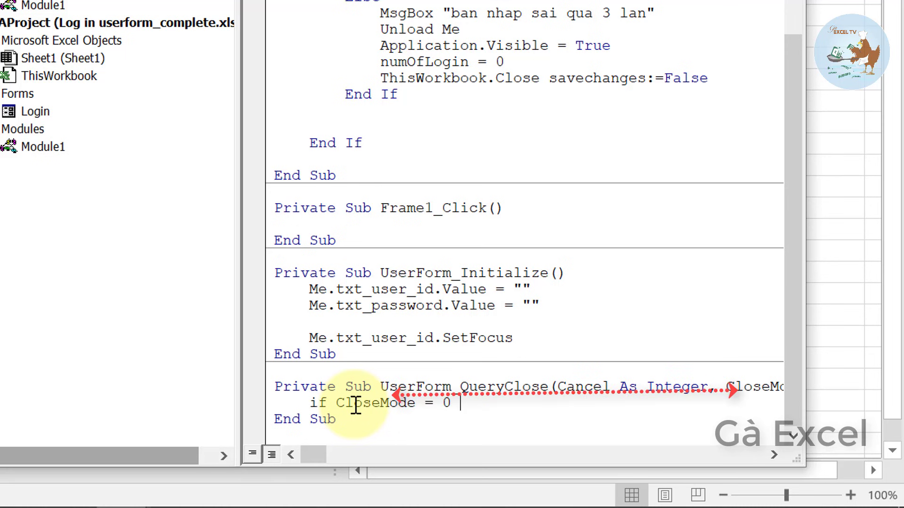
pyautogui.write('c')
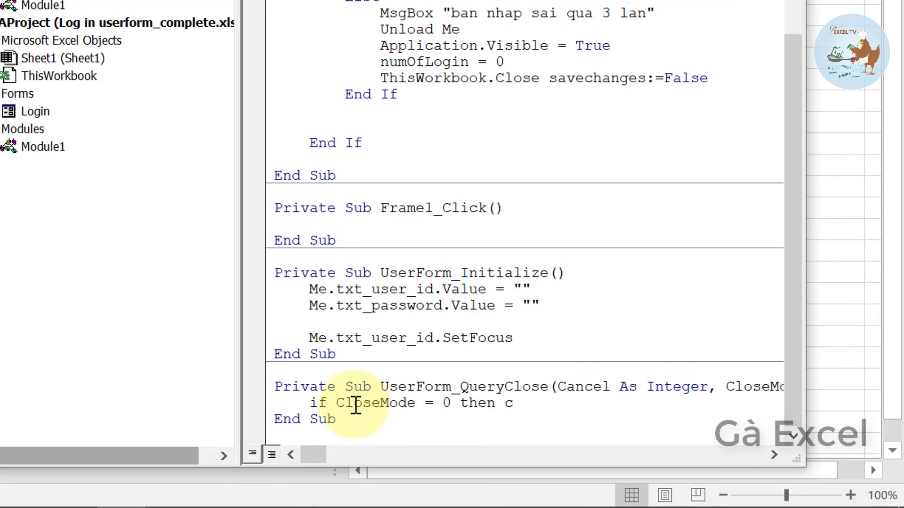
pyautogui.write(' =1')
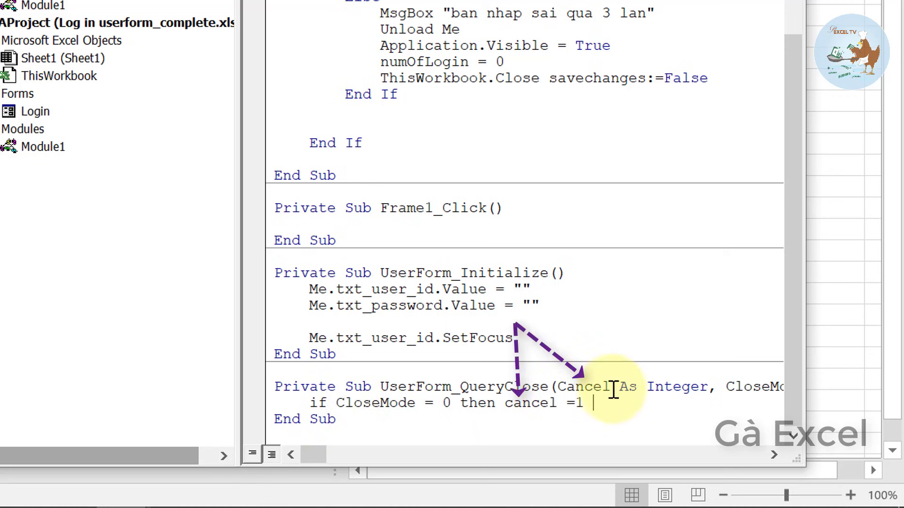
pyautogui.click(556, 419)
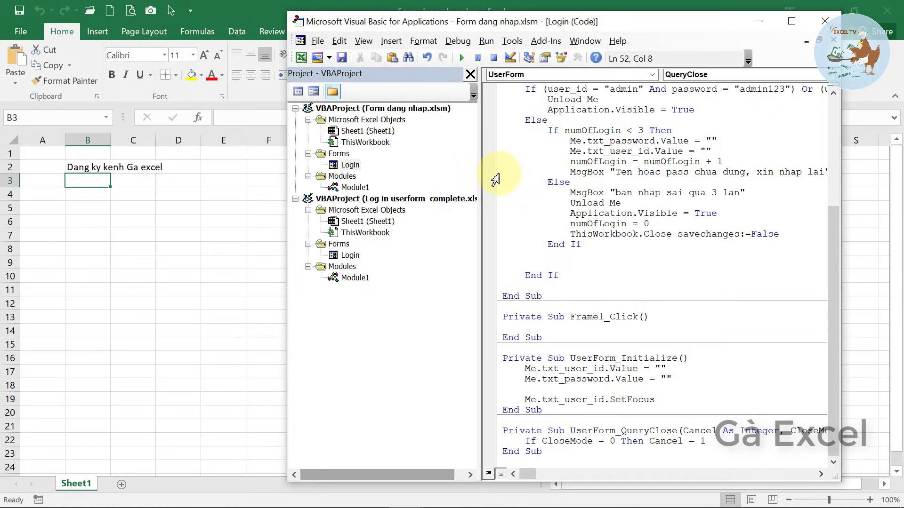
# Step: Test-run the Login form, entering a username and masked password, and submit the login
pyautogui.click(461, 57)
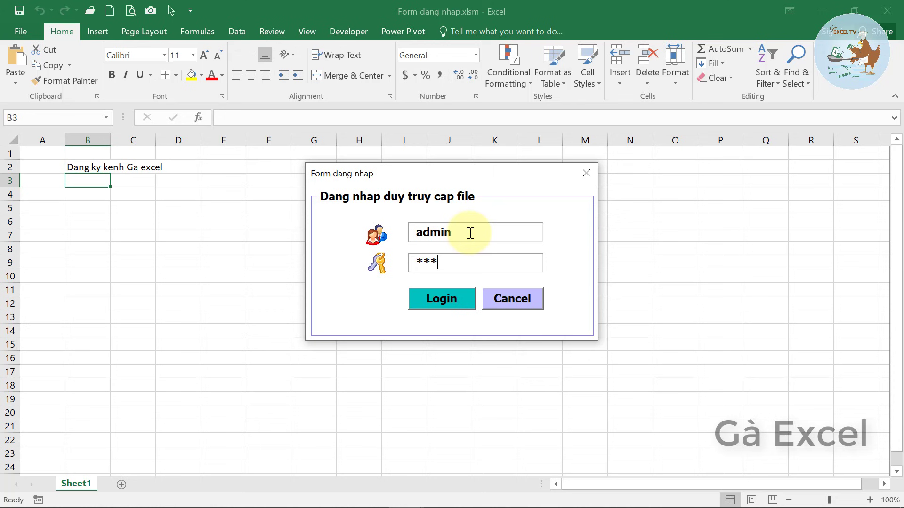
pyautogui.write('8')
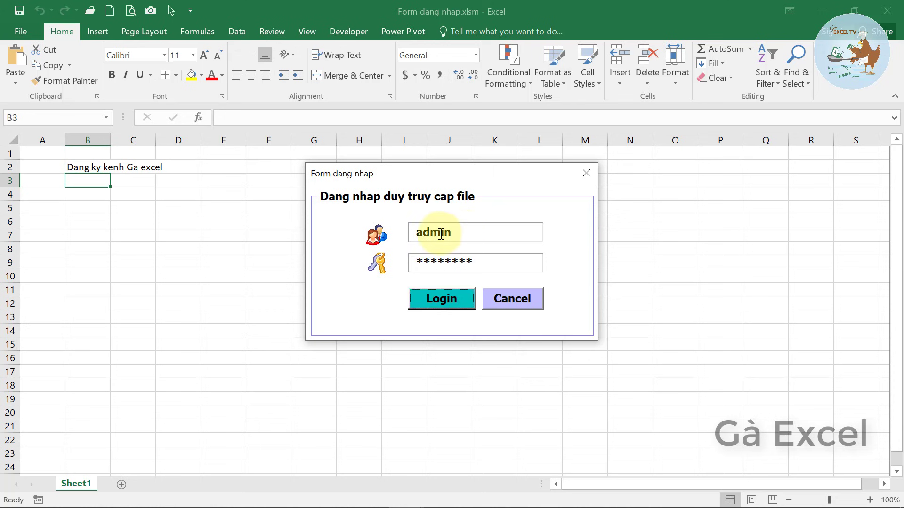
pyautogui.click(445, 301)
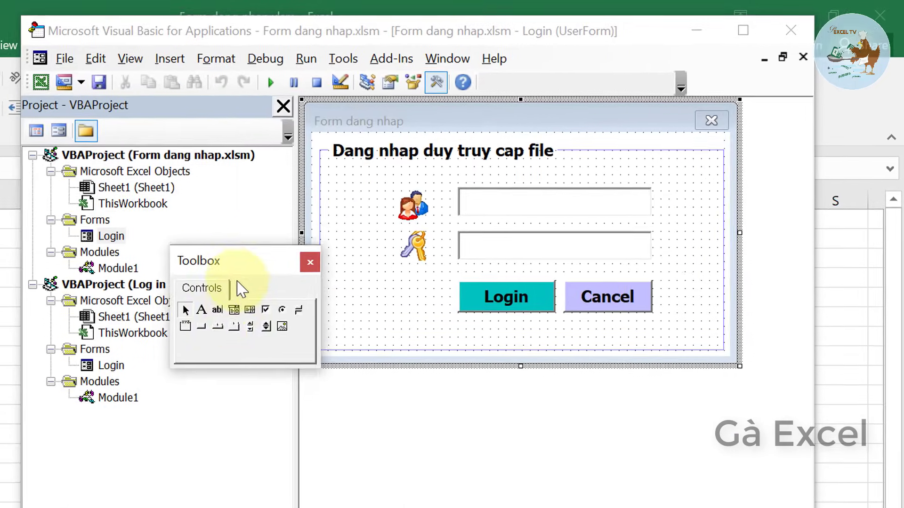
# Step: Open ThisWorkbook's code and create the Workbook_Open event procedure
pyautogui.moveTo(471, 107); pyautogui.dragTo(221, 362)
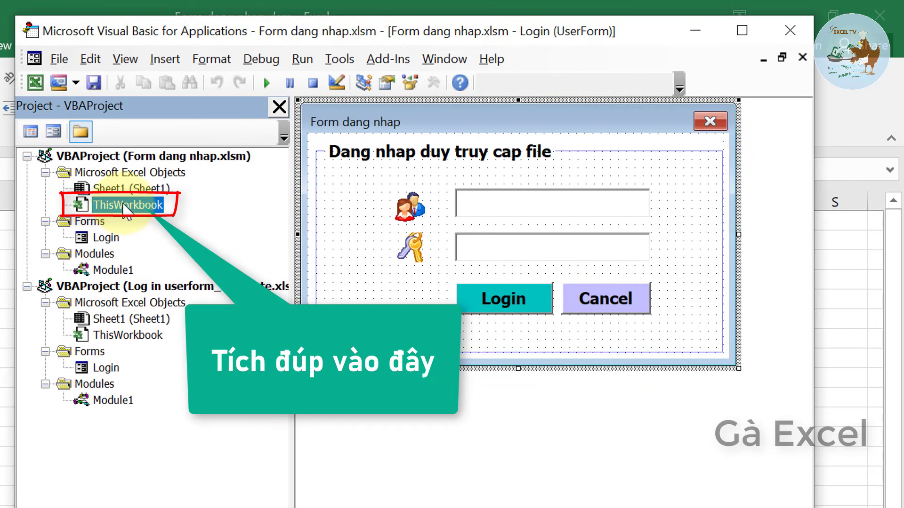
pyautogui.doubleClick(124, 206)
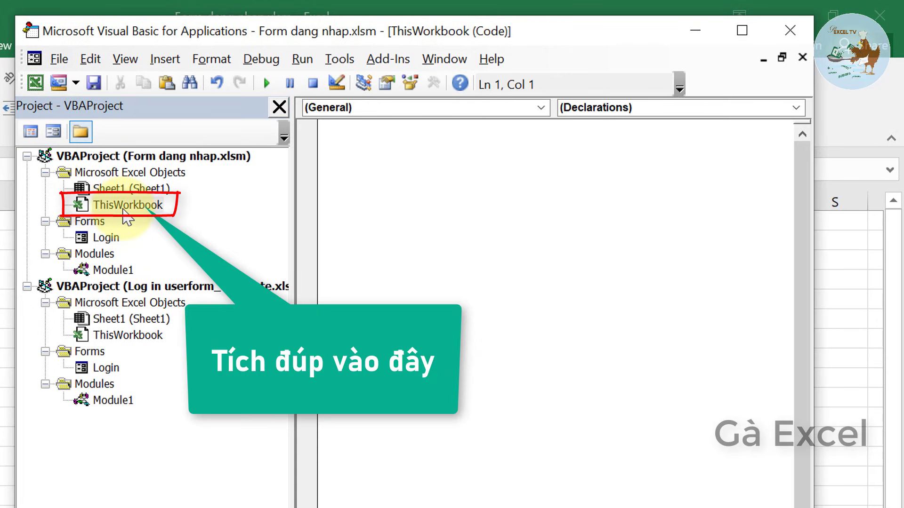
pyautogui.click(389, 108)
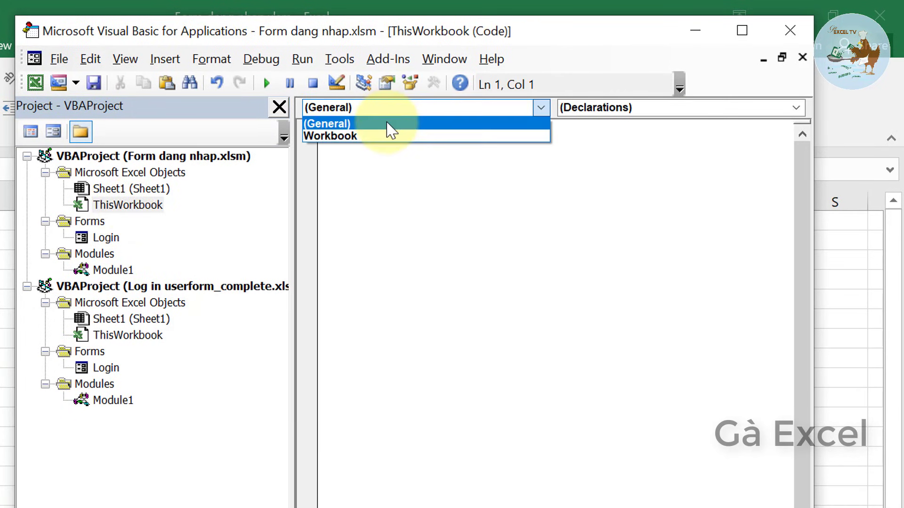
pyautogui.click(376, 136)
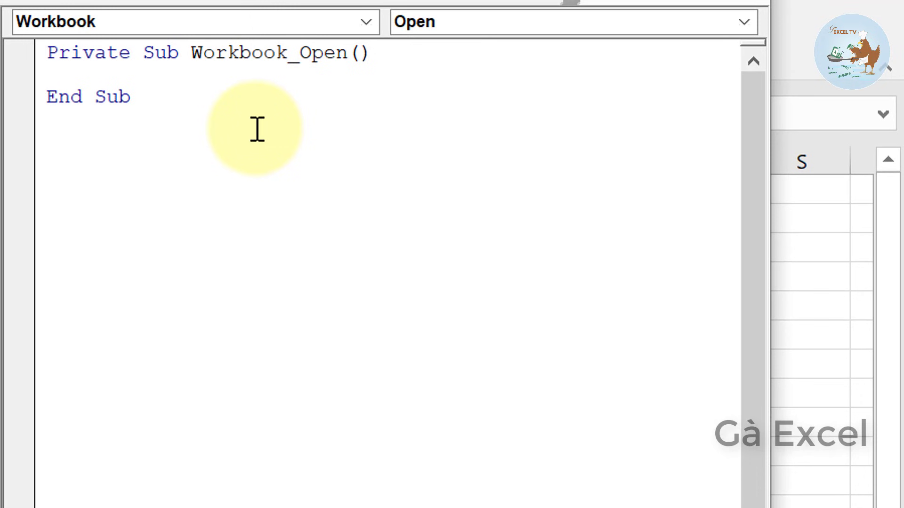
pyautogui.click(392, 76)
# Step: Write numOfLogin = 0 and Application.Visible = False in Workbook_Open
pyautogui.write('numOfLogin=0')
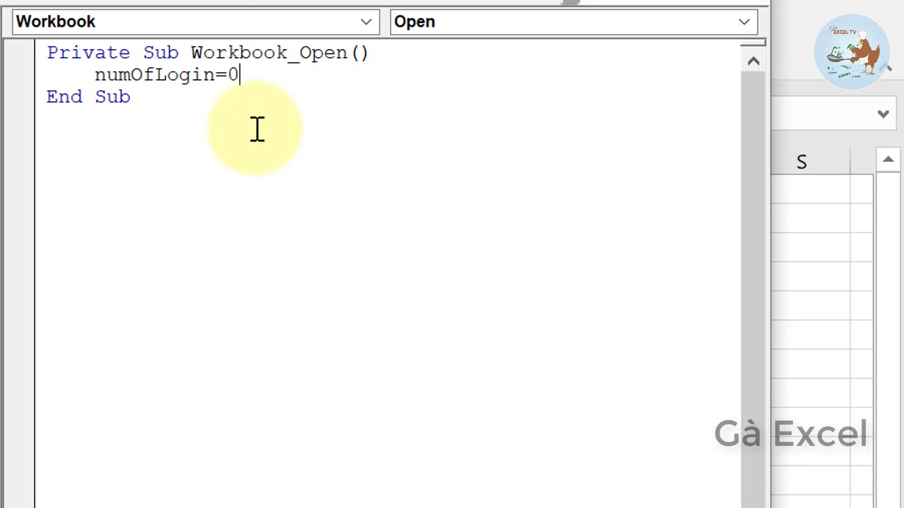
pyautogui.press('Return')
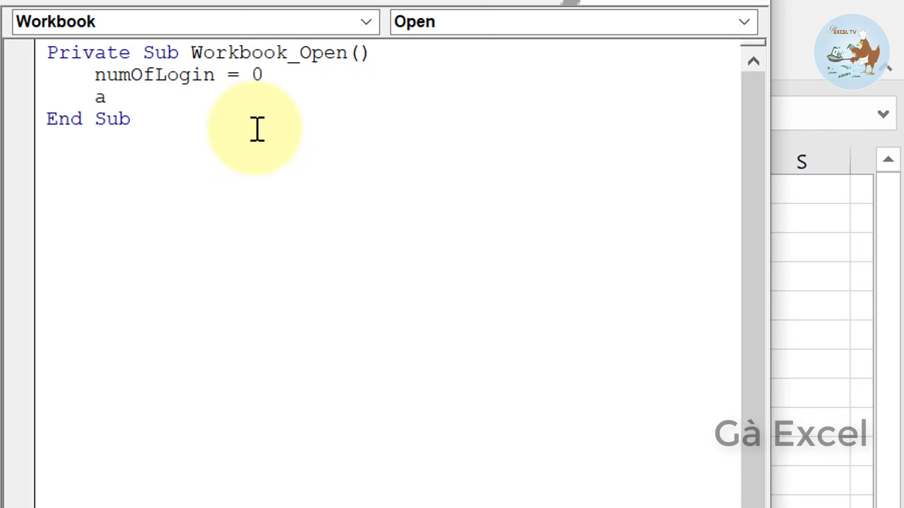
pyautogui.write('pp')
pyautogui.hotkey('ctrl', 'space')
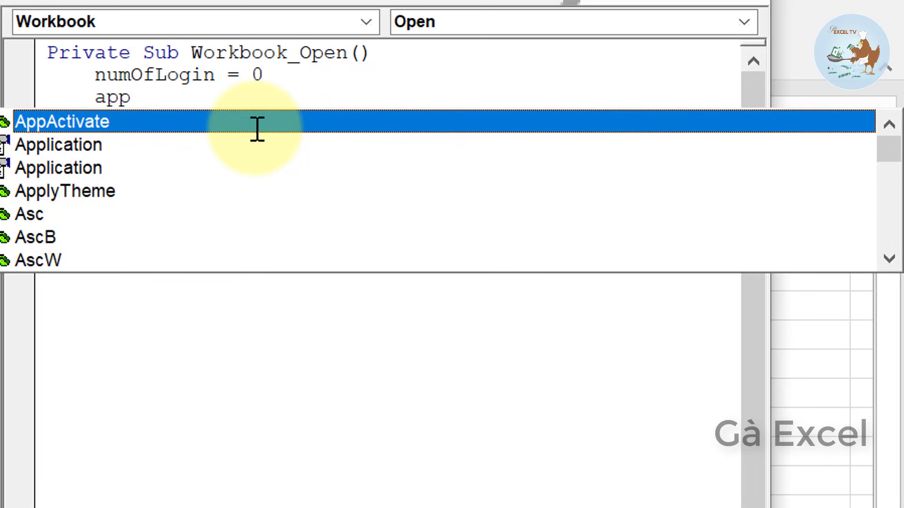
pyautogui.press('Down')
pyautogui.press('Tab')
pyautogui.write('.vi')
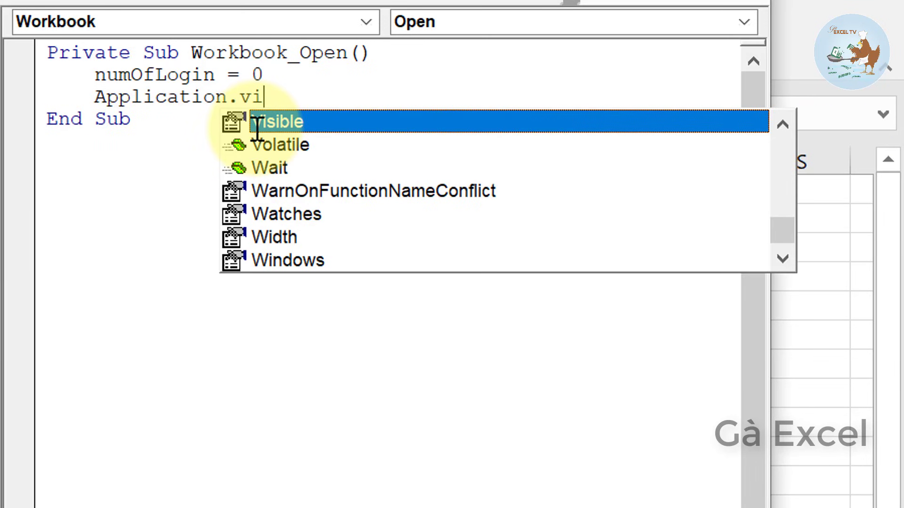
pyautogui.press('Tab')
pyautogui.write('= fal')
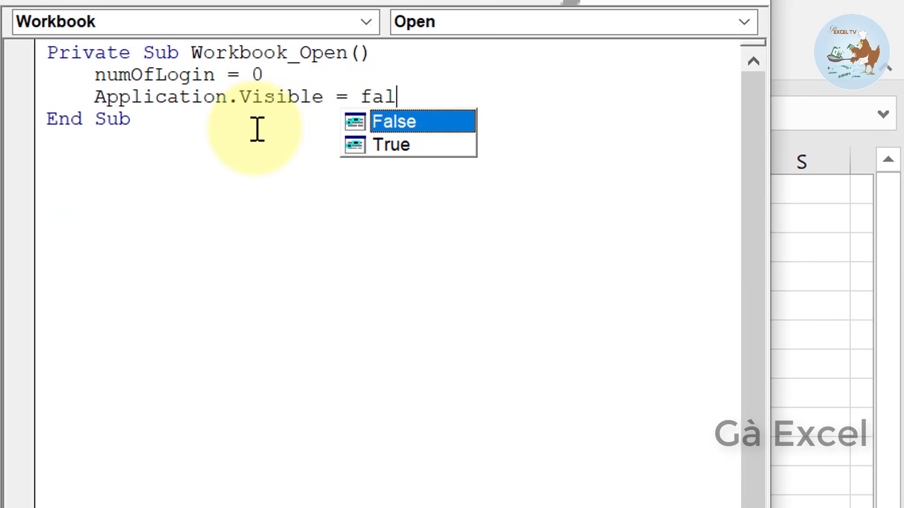
pyautogui.press('Tab')
pyautogui.press('Return')
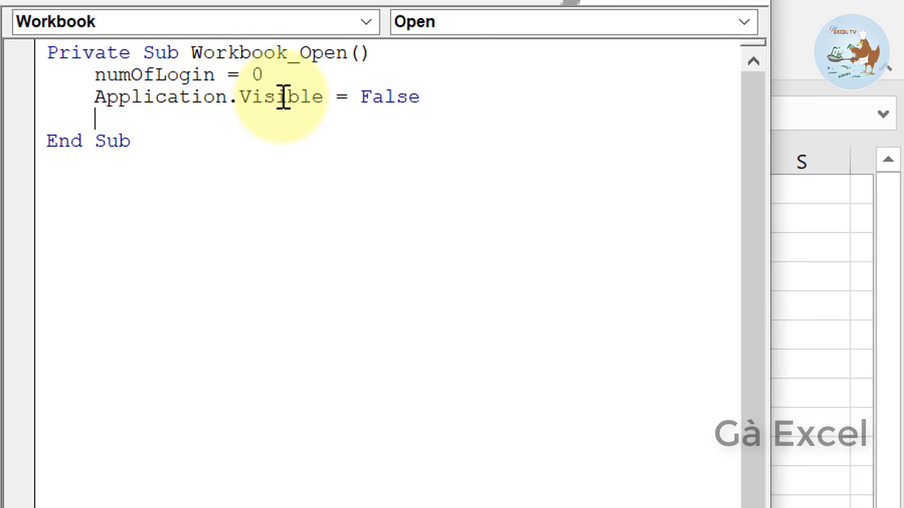
# Step: Add Login.Show as the next line of Workbook_Open
pyautogui.click(467, 97)
pyautogui.click(399, 97)
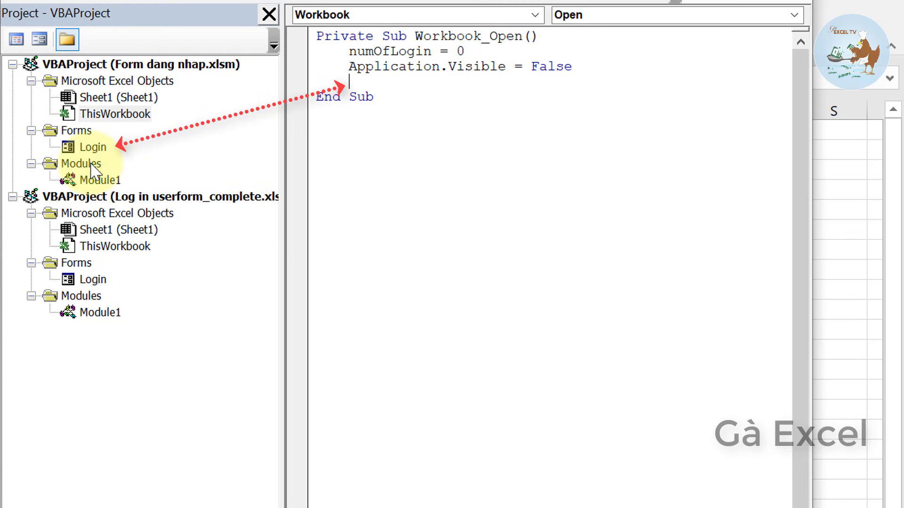
pyautogui.write('log')
pyautogui.hotkey('ctrl', 'space')
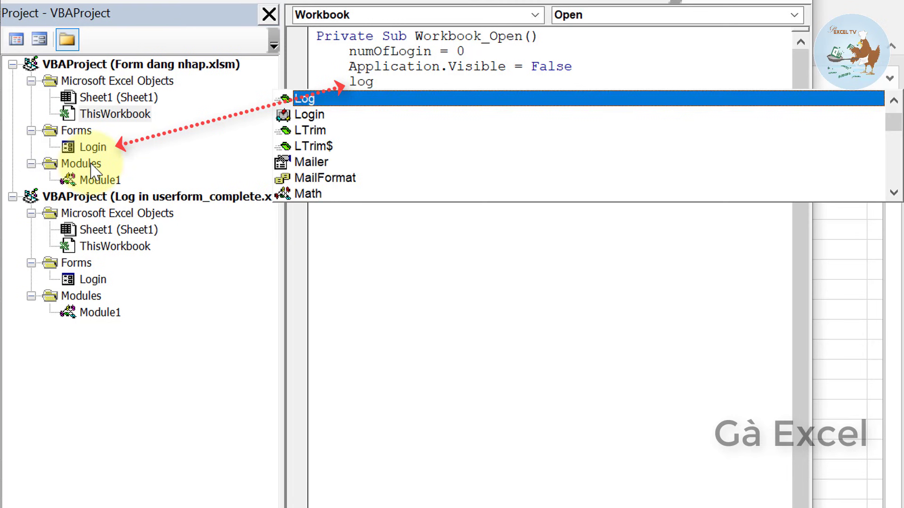
pyautogui.press('Down')
pyautogui.press('Tab')
pyautogui.write('.')
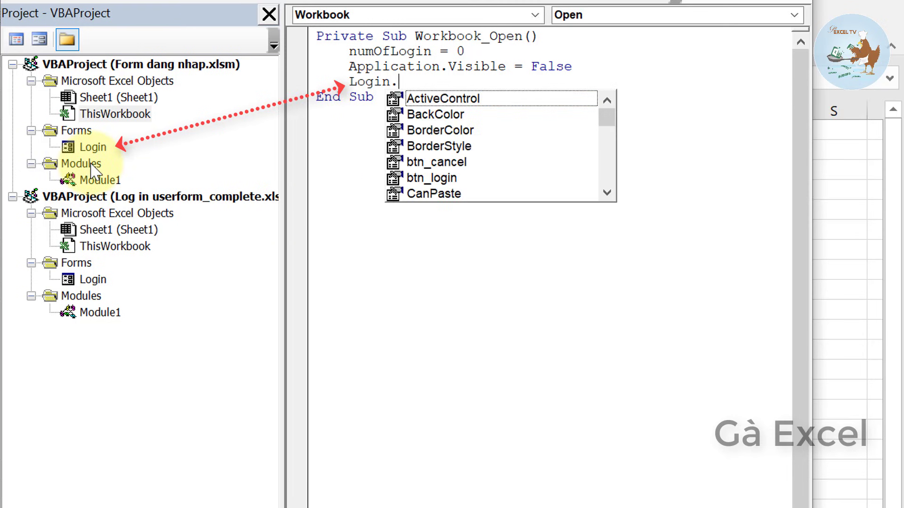
pyautogui.write('shj')
pyautogui.press('BackSpace')
pyautogui.press('Tab')
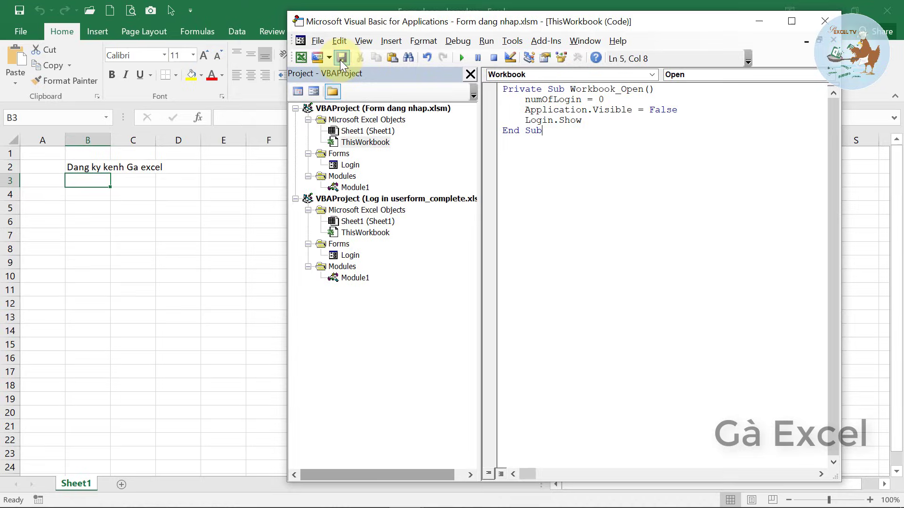
# Step: Change Workbook_Open from Private to Public and close the VBA editor
pyautogui.doubleClick(205, 165)
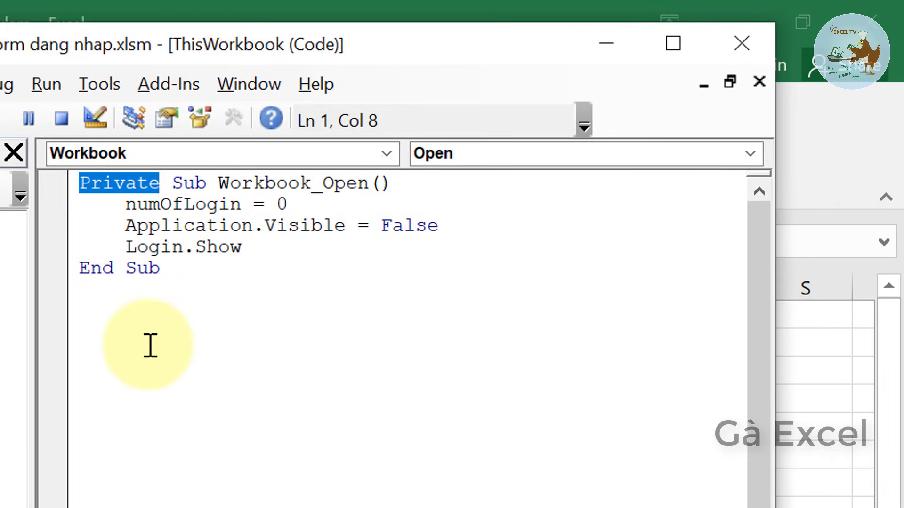
pyautogui.write('public')
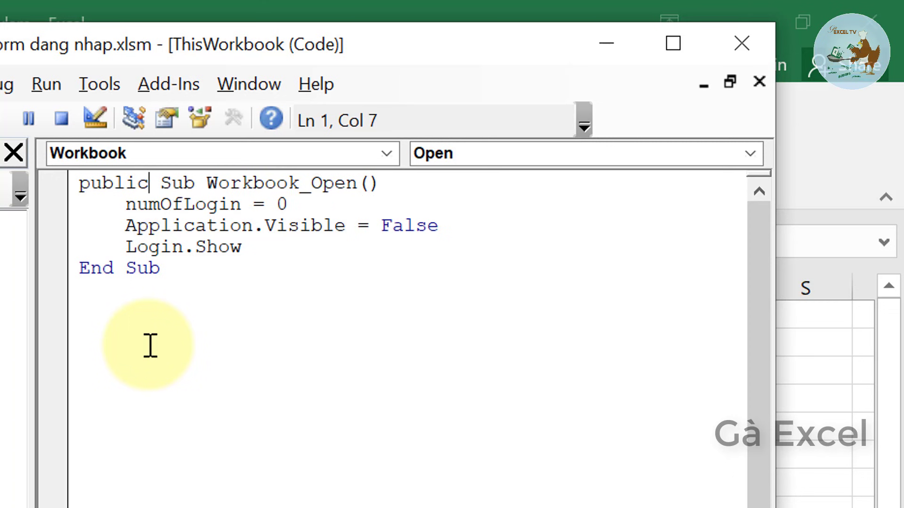
pyautogui.click(240, 268)
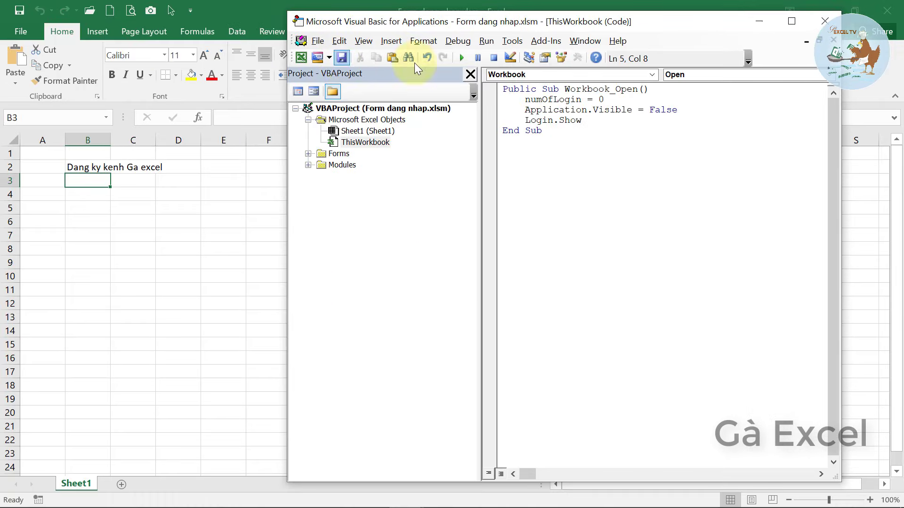
pyautogui.click(824, 21)
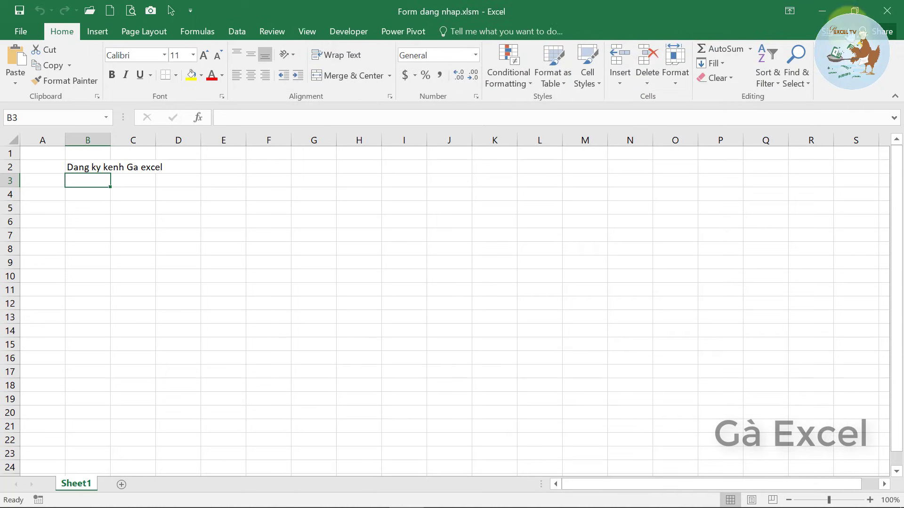
# Step: Close Excel and reopen the Form dang nhap.xlsm workbook
pyautogui.click(894, 14)
pyautogui.click(591, 225)
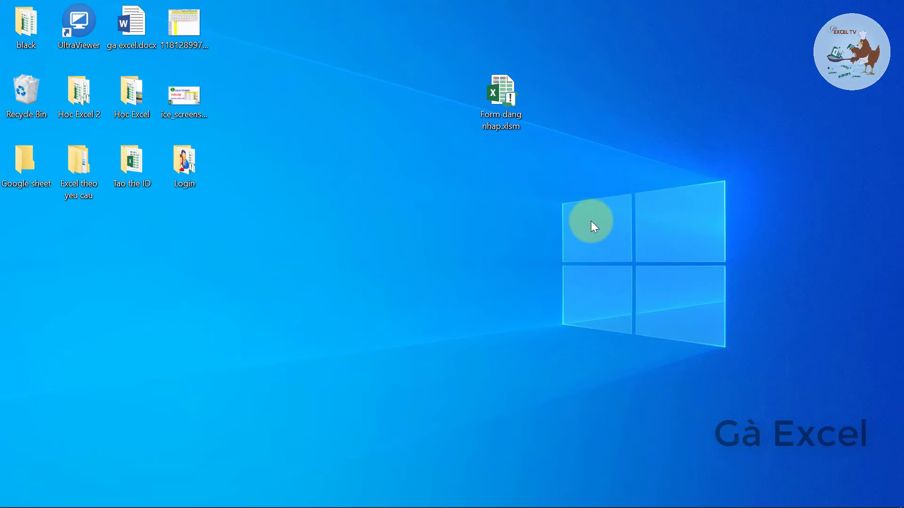
pyautogui.doubleClick(501, 94)
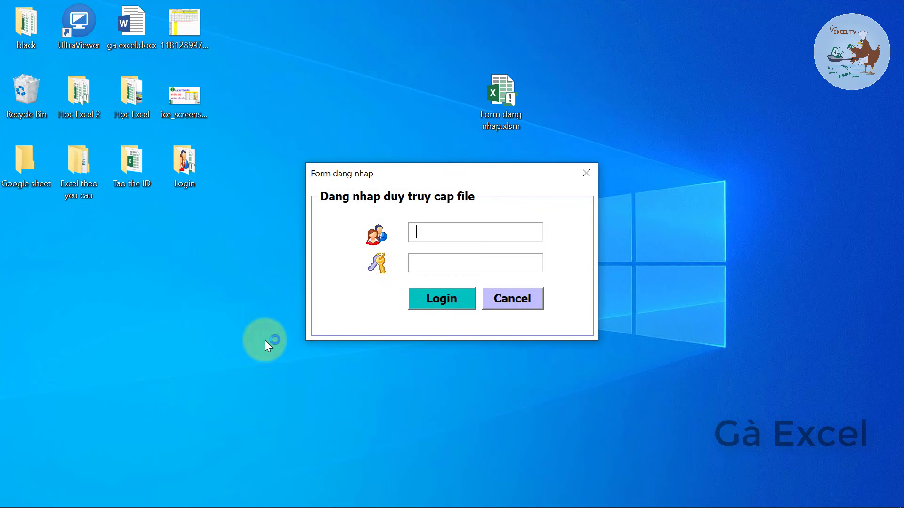
# Step: Fail one login with incorrect credentials, dismiss the error, then log in correctly
pyautogui.moveTo(430, 175); pyautogui.dragTo(489, 168)
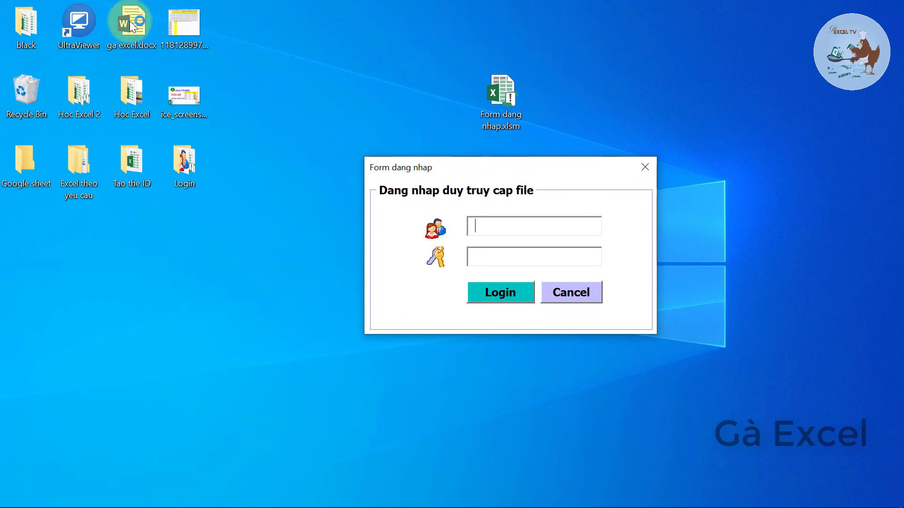
pyautogui.click(480, 235)
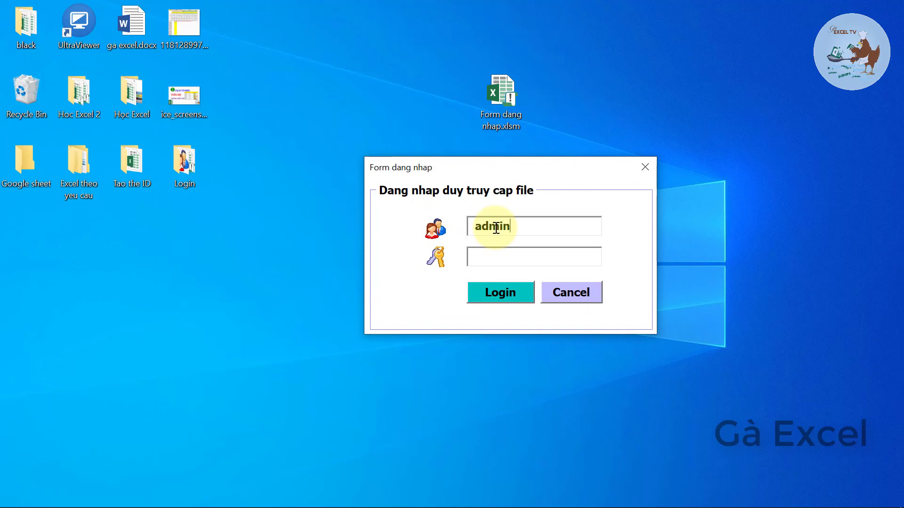
pyautogui.write('1234567890')
pyautogui.click(504, 293)
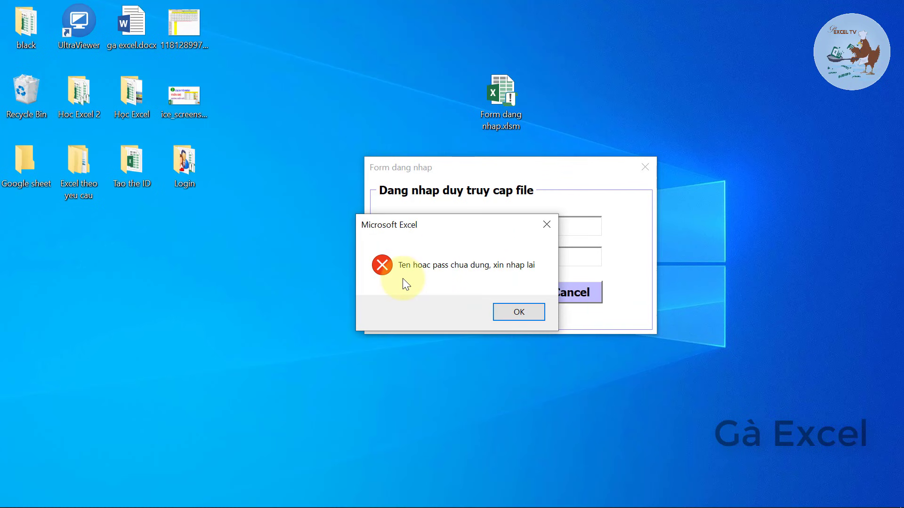
pyautogui.click(514, 313)
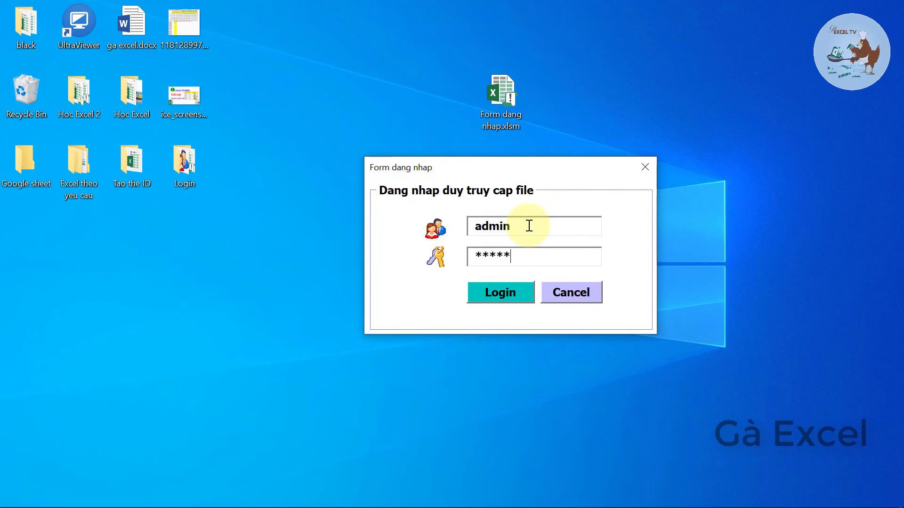
pyautogui.click(496, 294)
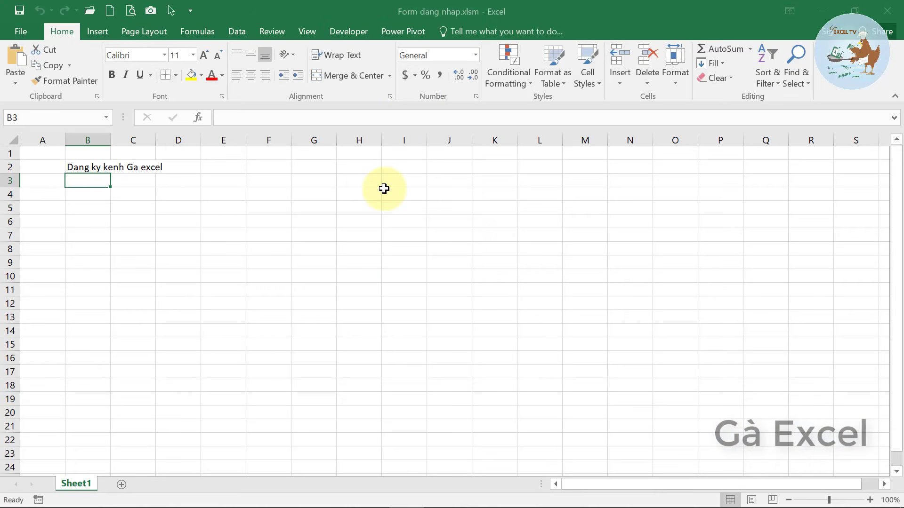
# Step: In the VBA editor, review the Login form, Module1's numOfLogin declaration, and ThisWorkbook's code
pyautogui.click(109, 168)
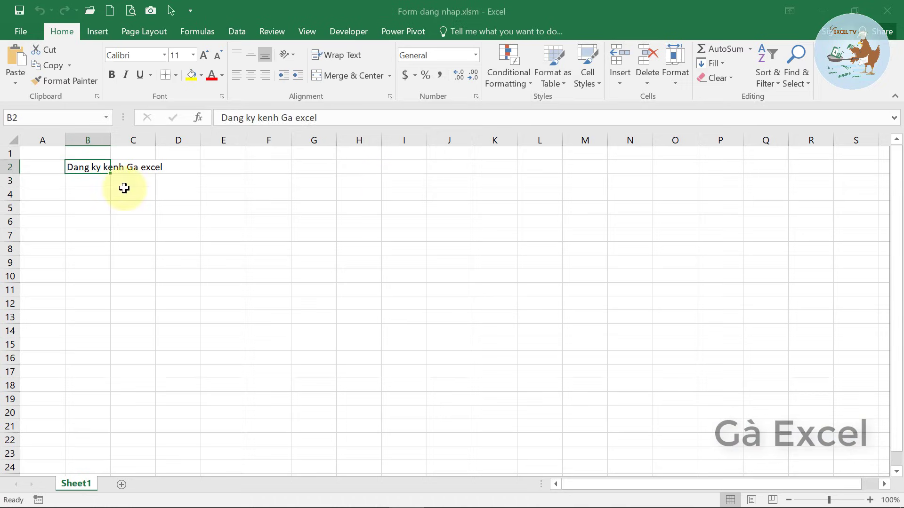
pyautogui.hotkey('alt', 'F11')
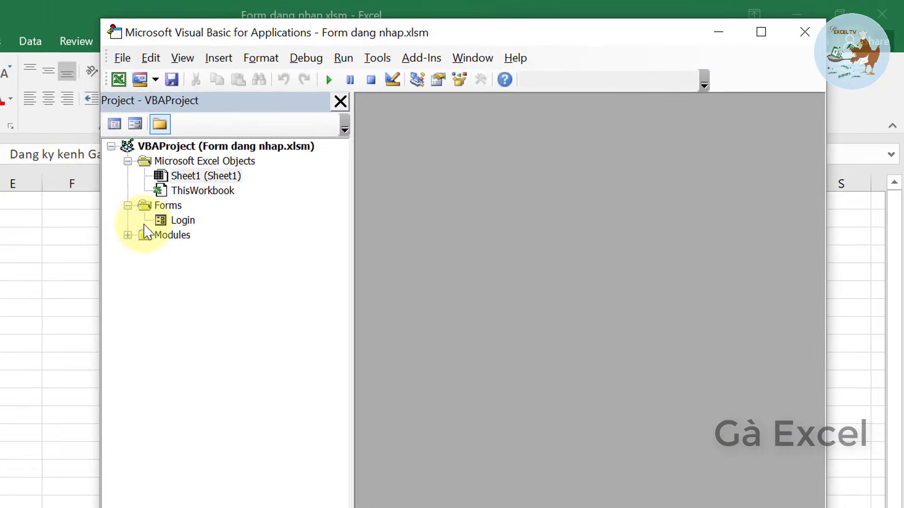
pyautogui.doubleClick(182, 220)
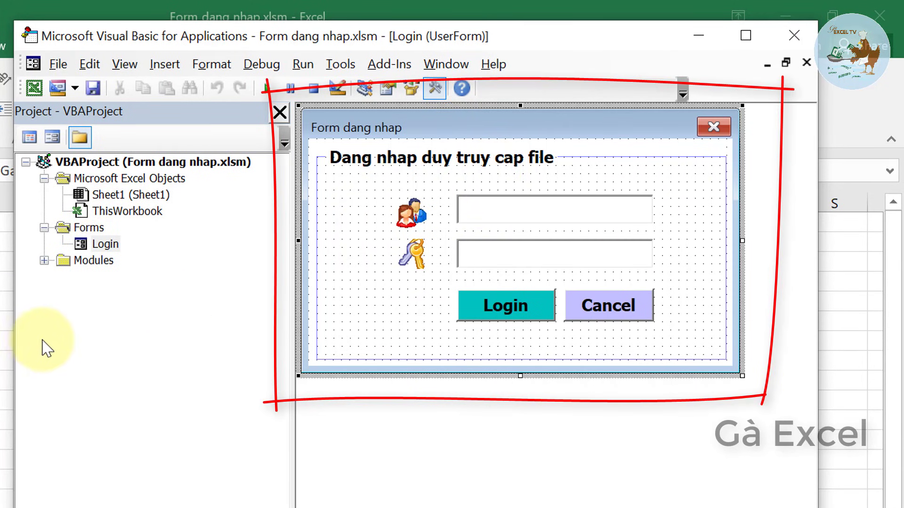
pyautogui.click(44, 260)
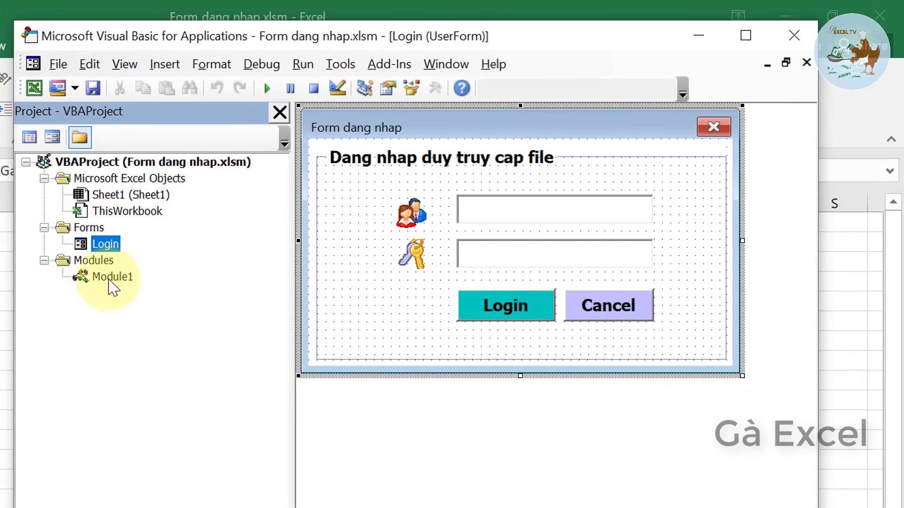
pyautogui.doubleClick(109, 281)
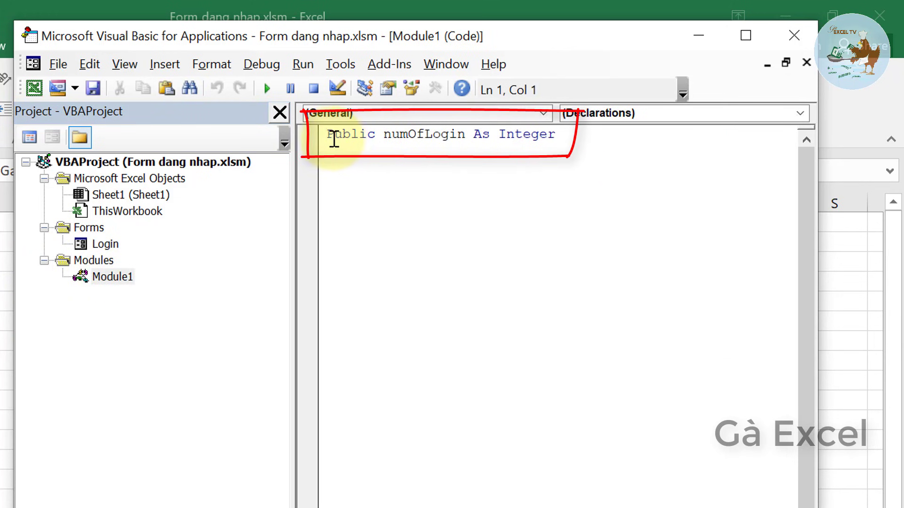
pyautogui.moveTo(334, 137); pyautogui.dragTo(562, 136)
pyautogui.click(432, 135)
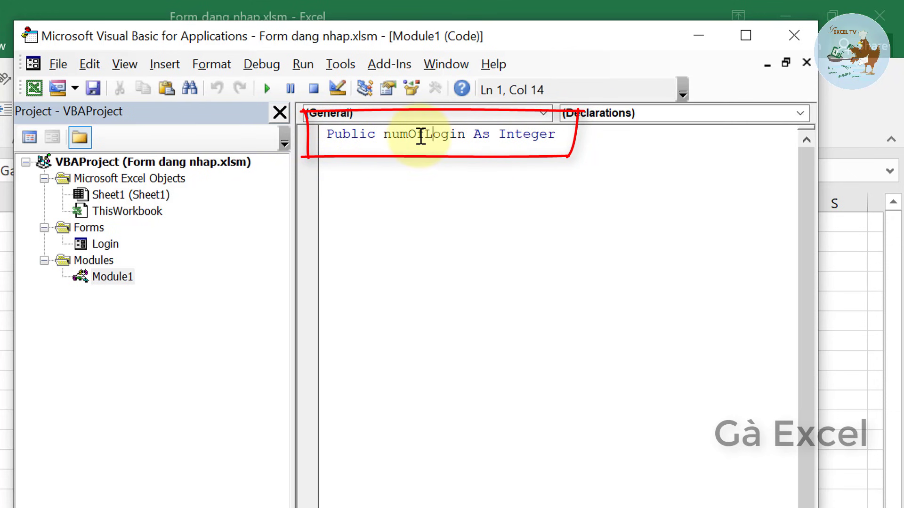
pyautogui.doubleClick(124, 213)
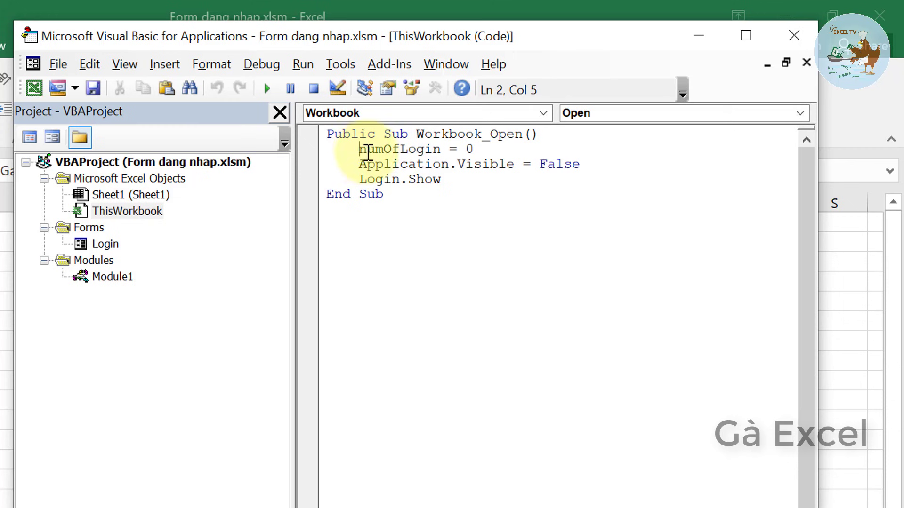
# Step: Change Application.Visible = False to True in Workbook_Open
pyautogui.moveTo(359, 149); pyautogui.dragTo(484, 151)
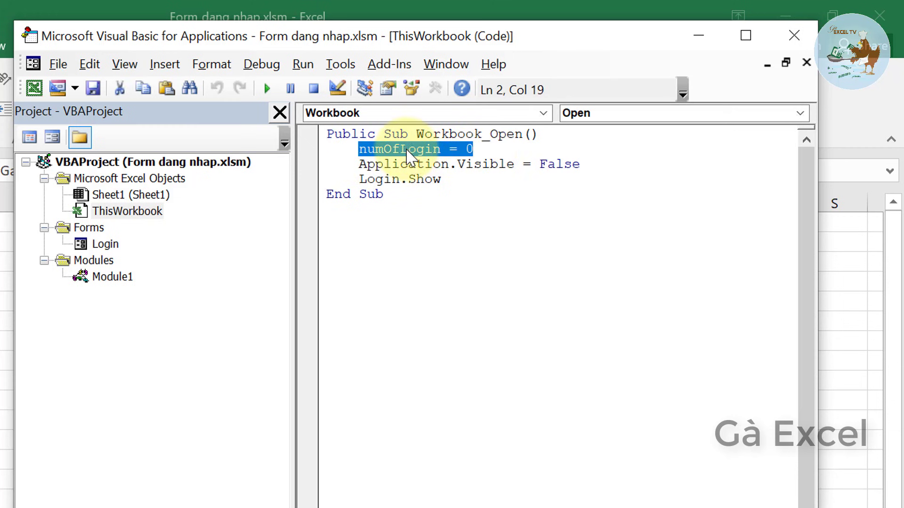
pyautogui.click(483, 147)
pyautogui.doubleClick(479, 166)
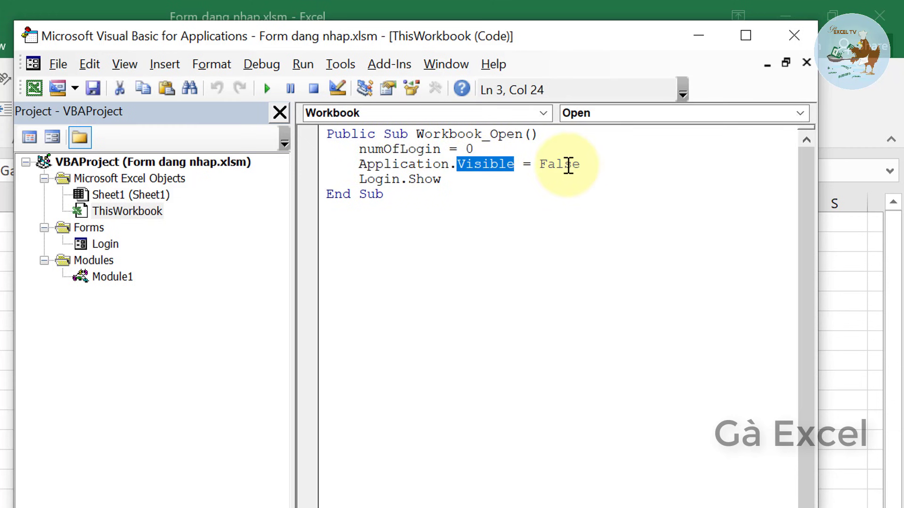
pyautogui.click(568, 165)
pyautogui.doubleClick(568, 166)
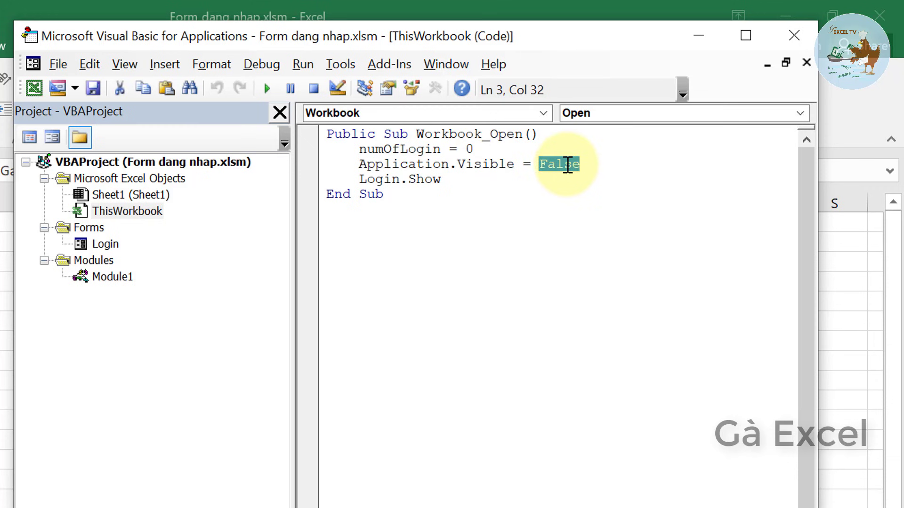
pyautogui.write('tru')
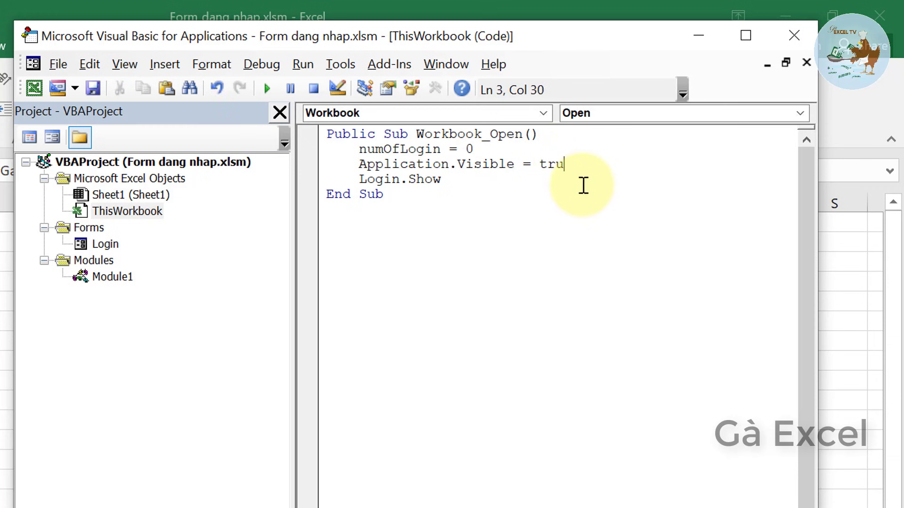
pyautogui.click(506, 190)
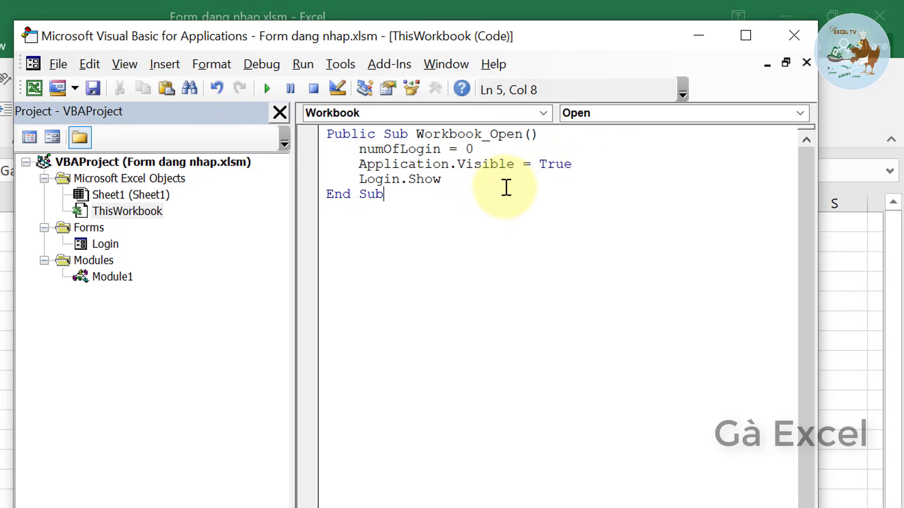
pyautogui.click(472, 185)
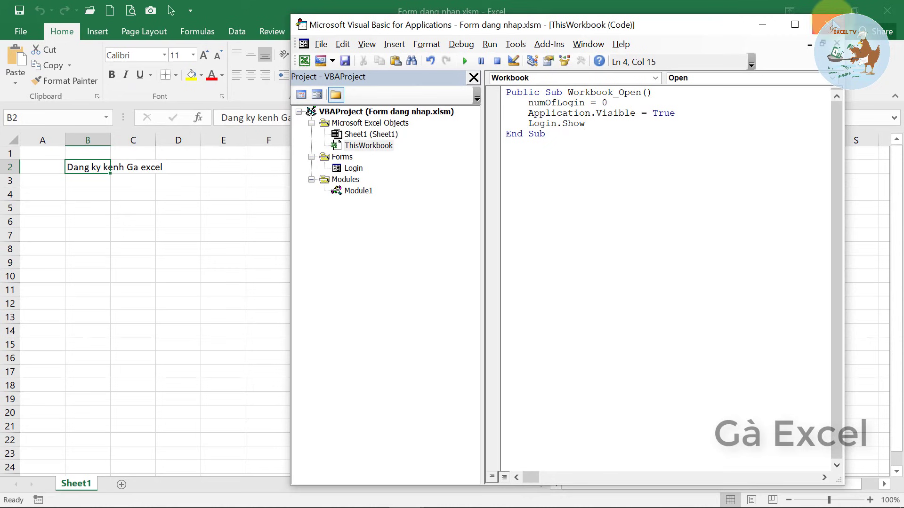
# Step: Close the VBA editor and Excel, saving the workbook changes
pyautogui.click(825, 25)
pyautogui.click(900, 14)
pyautogui.click(396, 274)
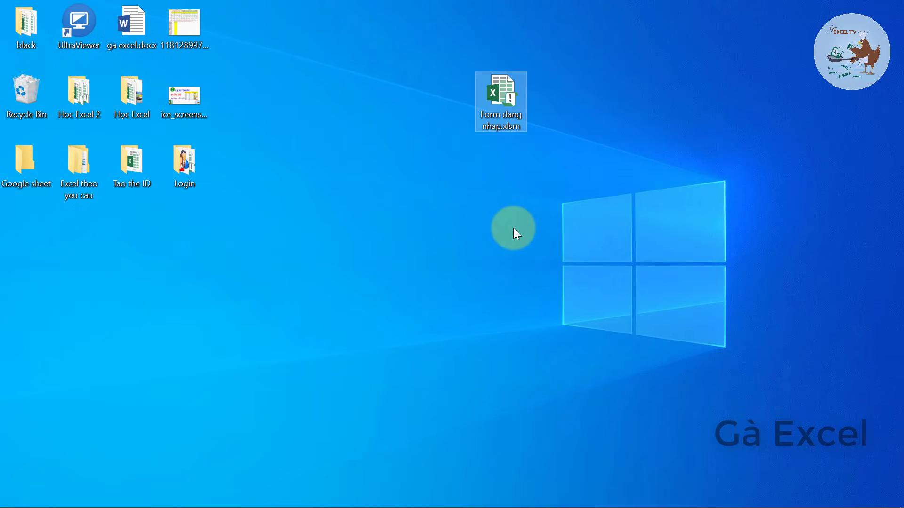
# Step: Reopen Form dang nhap.xlsm, cancel the login, then reopen it and log in with the admin username and its password
pyautogui.doubleClick(501, 97)
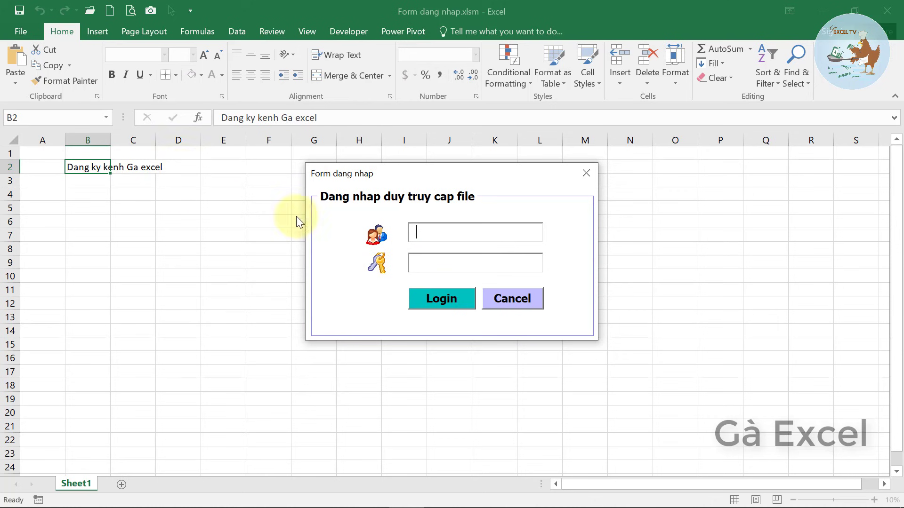
pyautogui.click(513, 299)
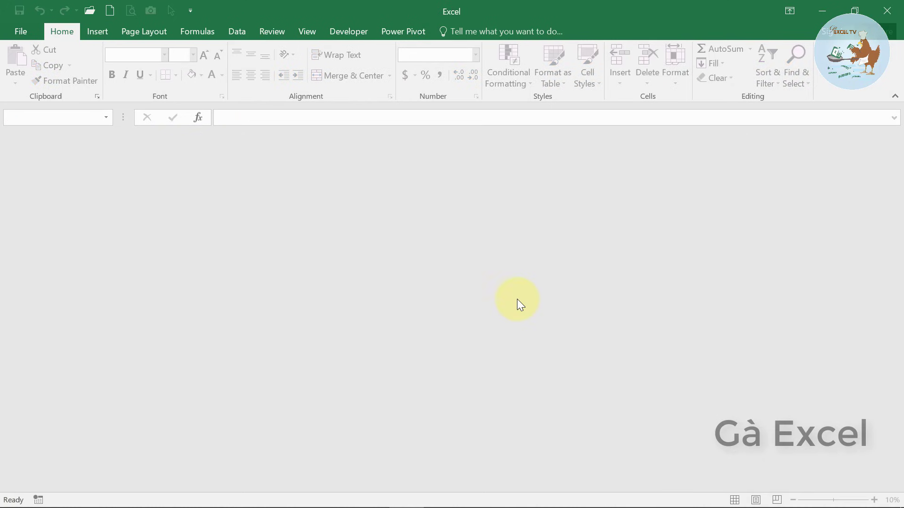
pyautogui.click(887, 10)
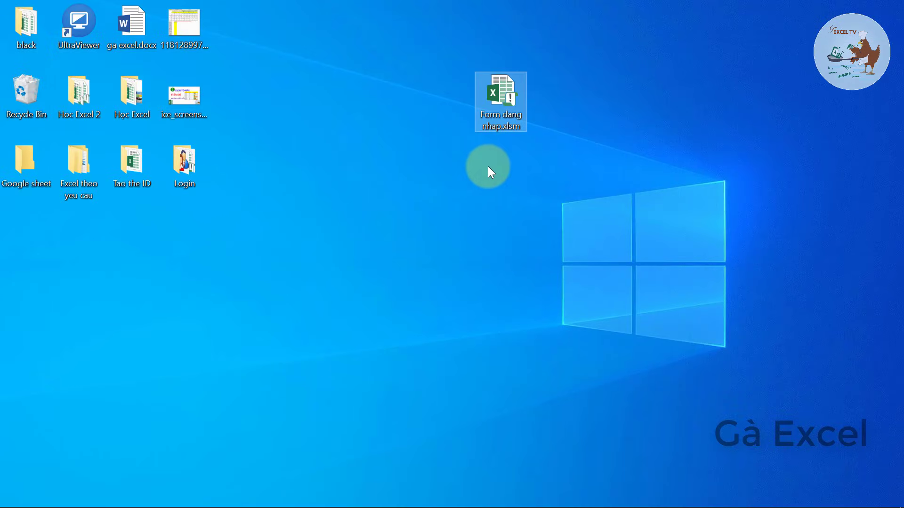
pyautogui.doubleClick(505, 87)
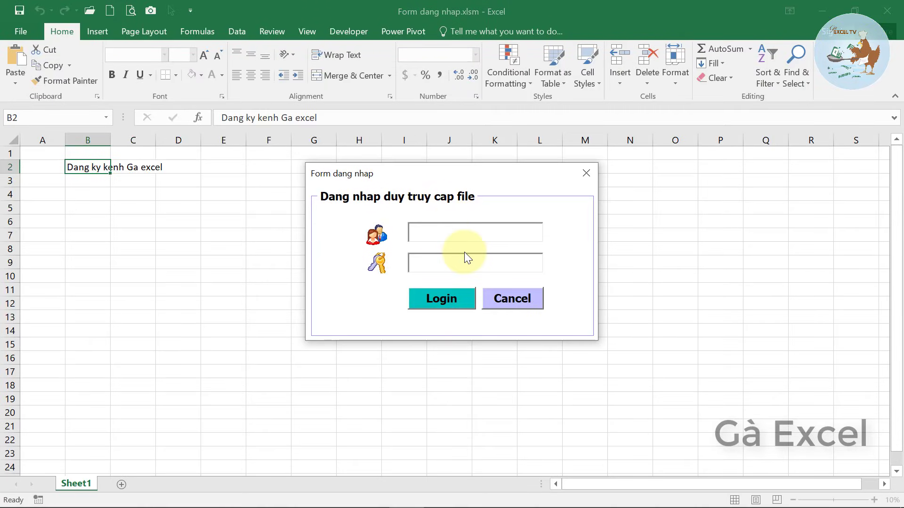
pyautogui.write('admi1')
pyautogui.write('23456')
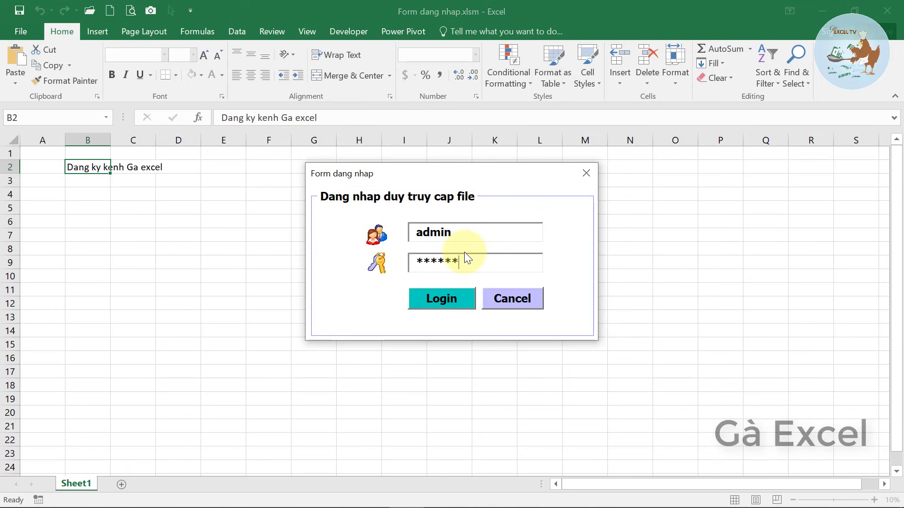
pyautogui.write('78')
pyautogui.click(430, 301)
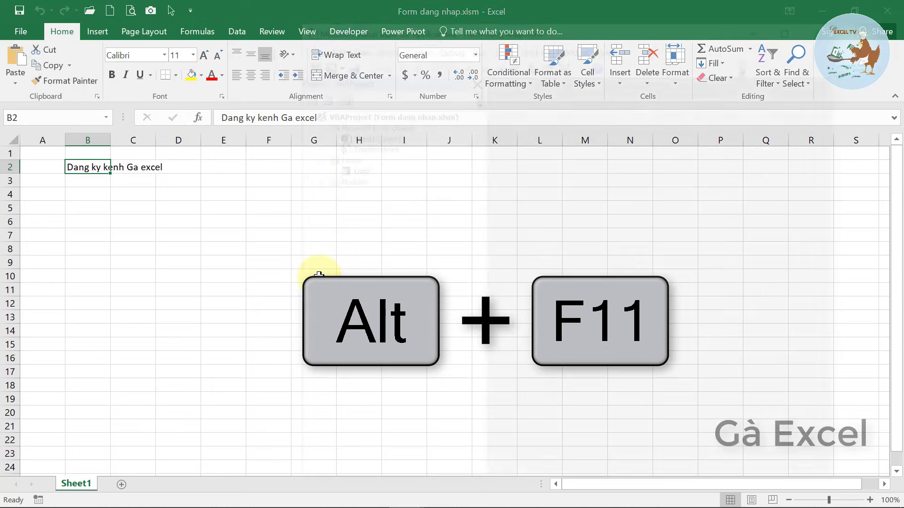
# Step: Set Application.Visible back to False in Workbook_Open, then view the Login form design
pyautogui.hotkey('alt', 'F11')
pyautogui.click(360, 146)
pyautogui.doubleClick(361, 146)
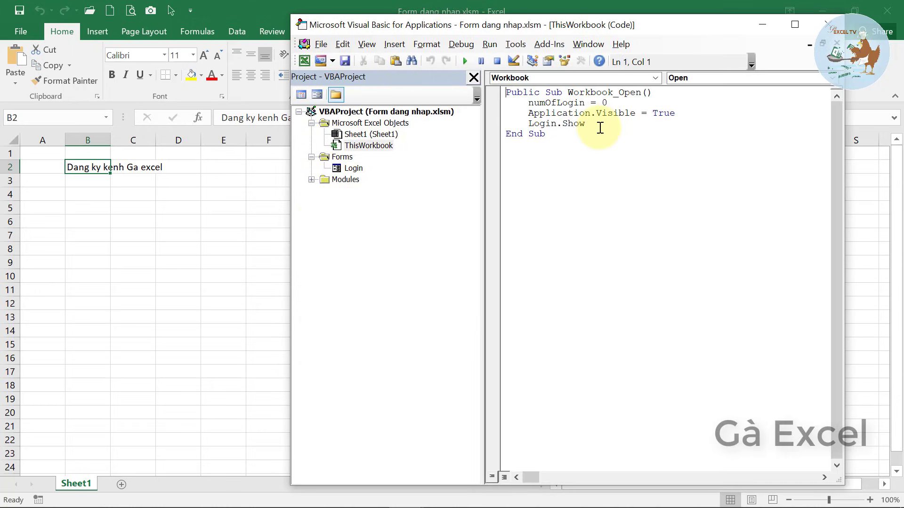
pyautogui.doubleClick(658, 114)
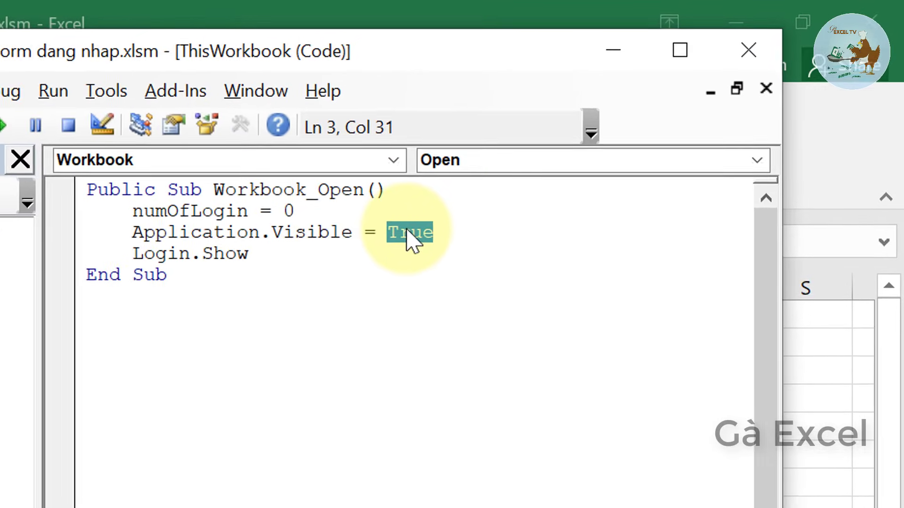
pyautogui.write('fal')
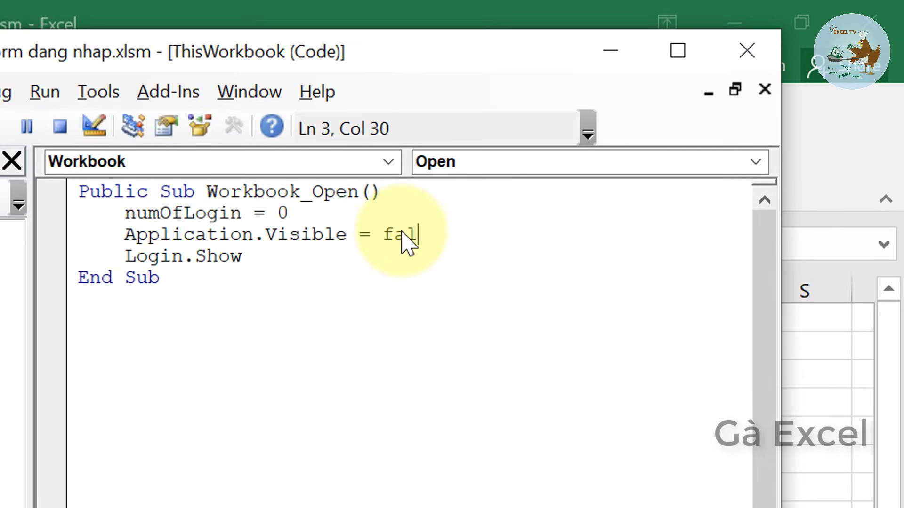
pyautogui.write('se')
pyautogui.press('Down')
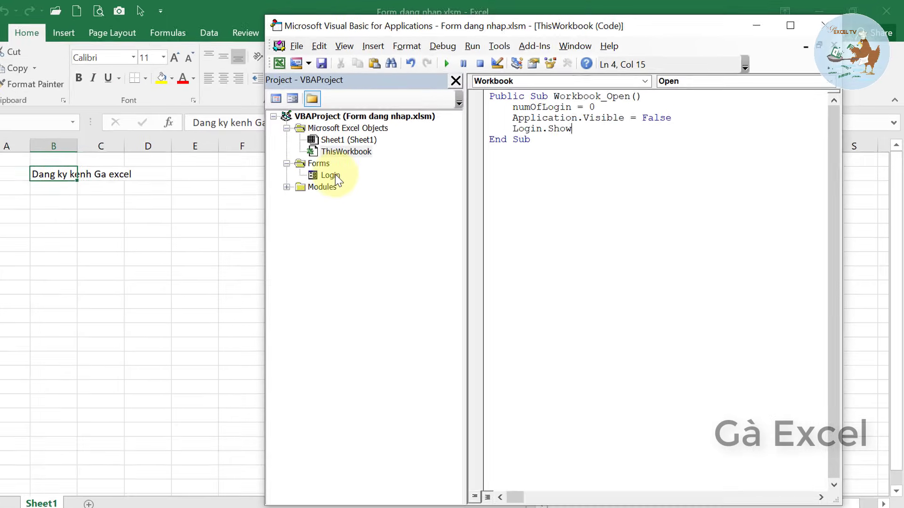
pyautogui.doubleClick(331, 175)
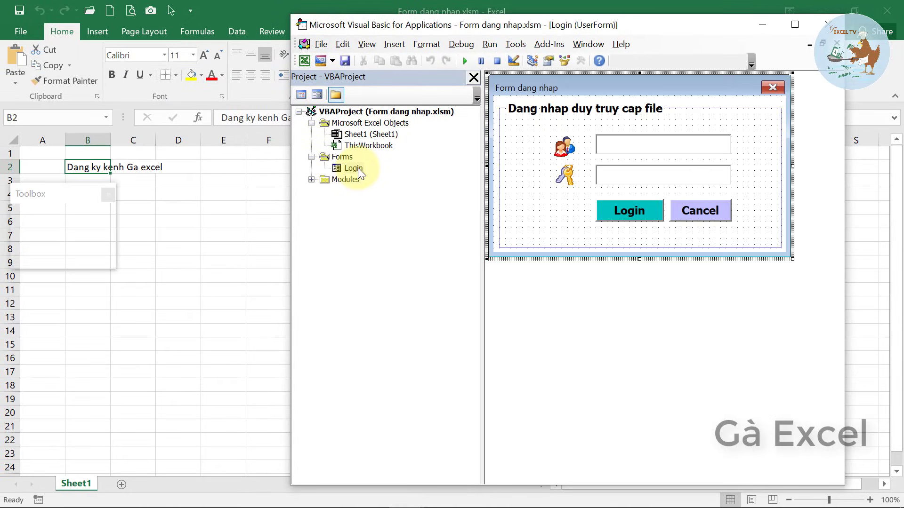